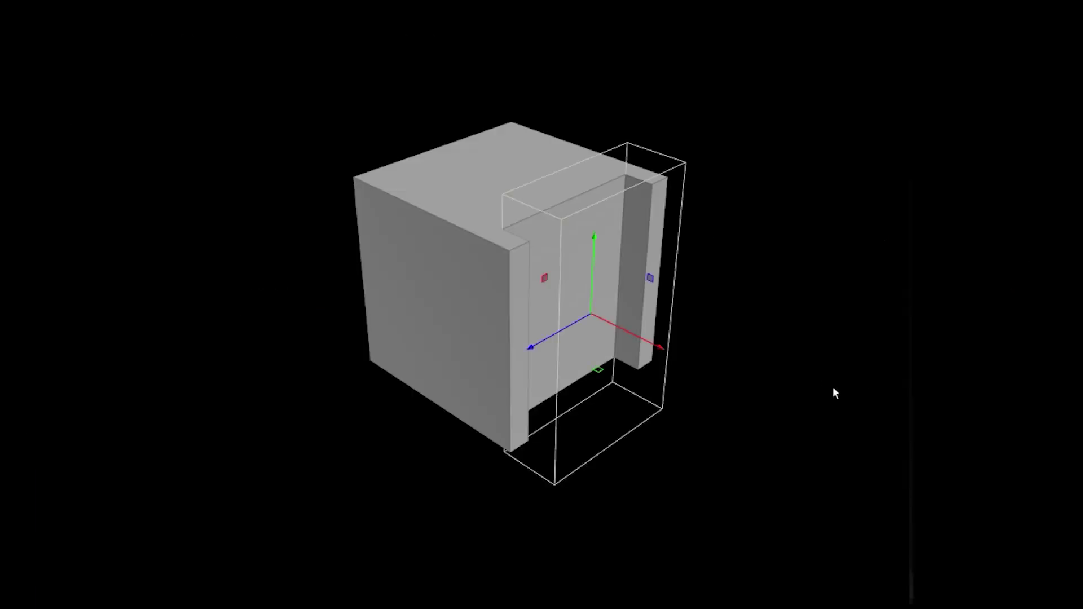
# - Move, stretch and rotate the cutter box through the cube using the transform handles
pyautogui.moveTo(593, 327); pyautogui.dragTo(624, 372)
pyautogui.moveTo(566, 338); pyautogui.dragTo(482, 376)
pyautogui.press('e')
pyautogui.moveTo(550, 388); pyautogui.dragTo(659, 465)
pyautogui.moveTo(482, 379)
pyautogui.mouseDown()
pyautogui.moveTo(470, 384)
pyautogui.moveTo(479, 381)
pyautogui.mouseUp()
pyautogui.press('t')
pyautogui.moveTo(497, 370); pyautogui.dragTo(505, 366)
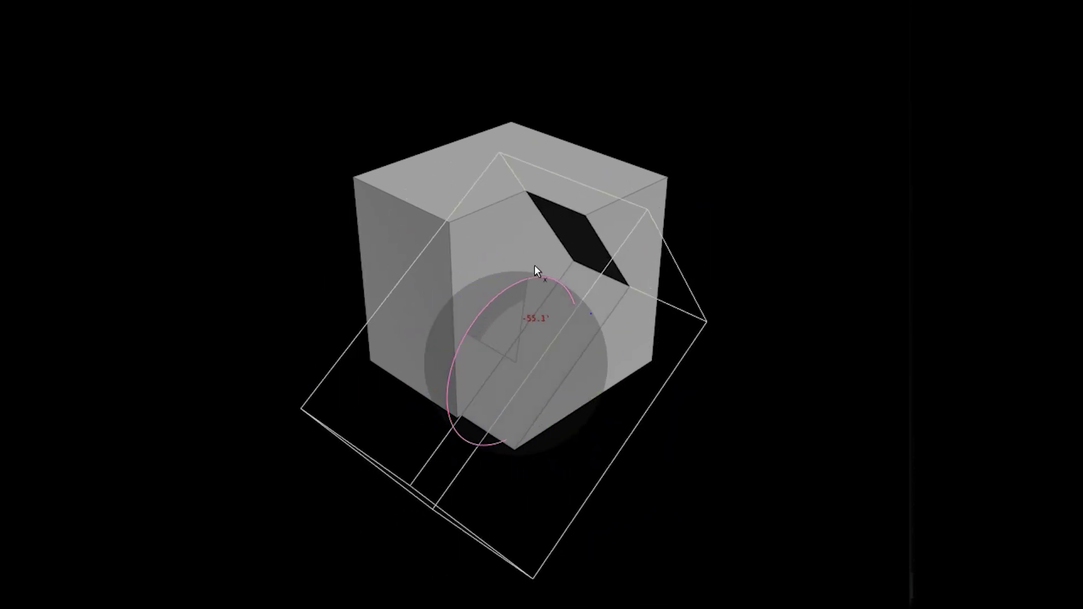
pyautogui.moveTo(534, 265); pyautogui.dragTo(743, 459)
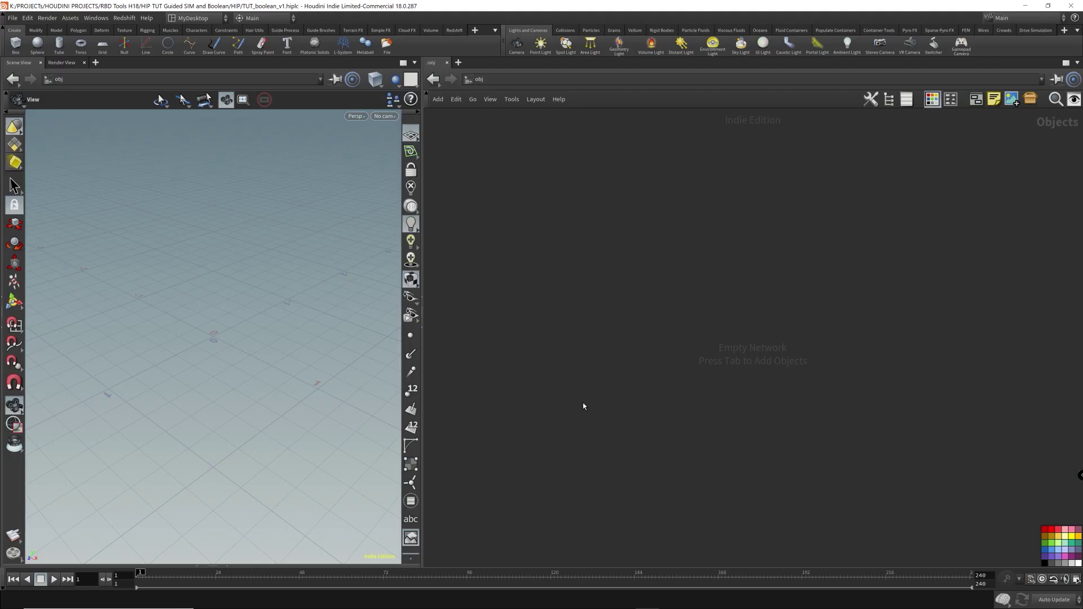
# - Create a geo1 geometry object and add a box1 node inside it
pyautogui.press('Tab')
pyautogui.press('Return')
pyautogui.click(572, 232)
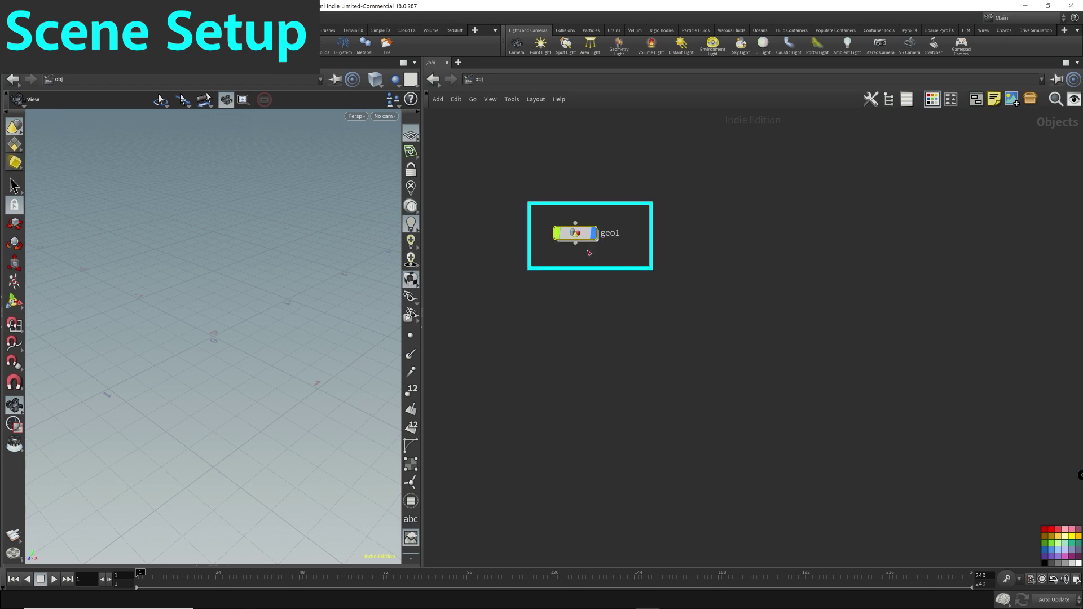
pyautogui.press('i')
pyautogui.press('Tab')
pyautogui.write('box')
pyautogui.press('Return')
pyautogui.click(578, 255)
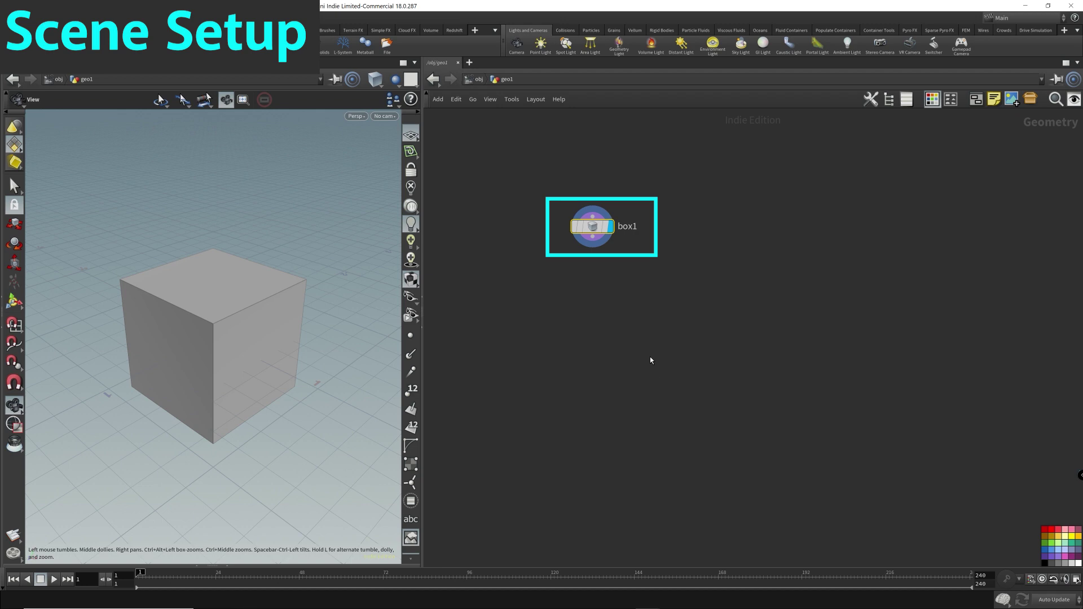
# - Add a tube1 node with Primitive Type Polygon and End Caps enabled
pyautogui.press('Tab')
pyautogui.write('tube')
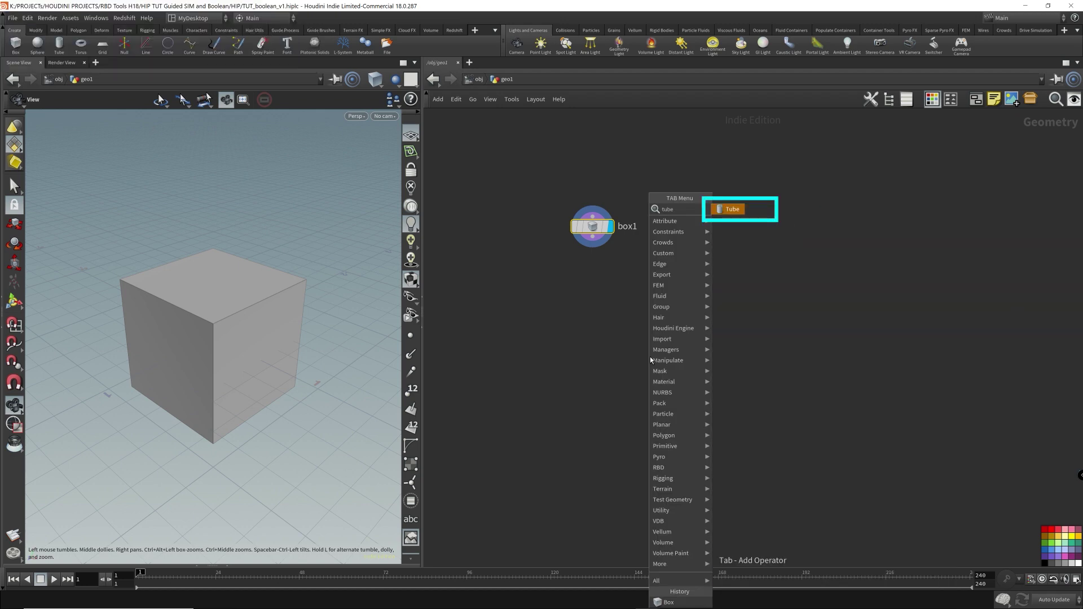
pyautogui.press('Return')
pyautogui.click(702, 228)
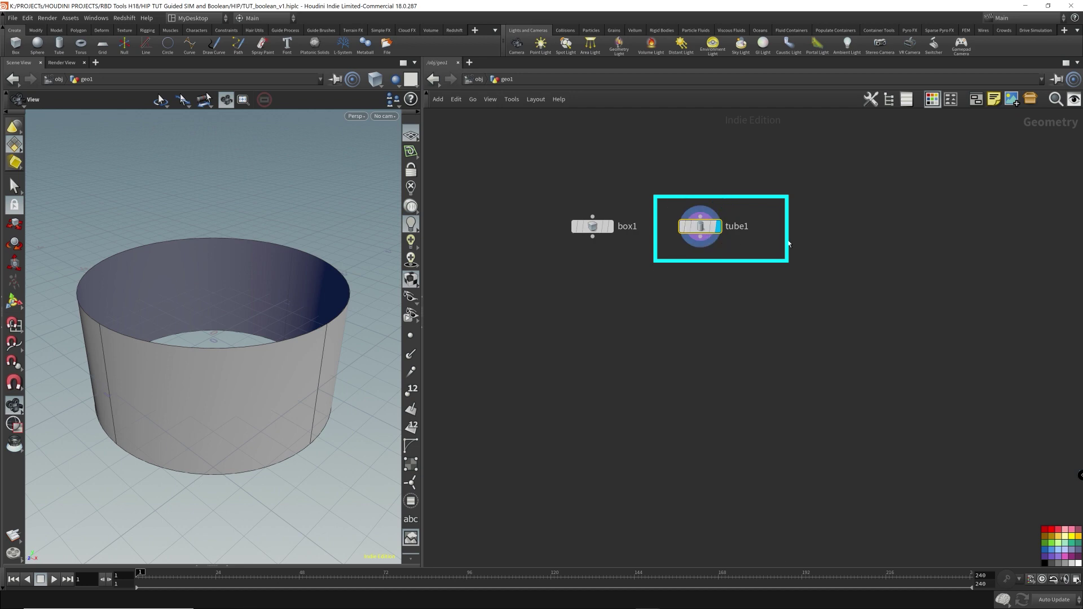
pyautogui.press('p')
pyautogui.click(939, 139)
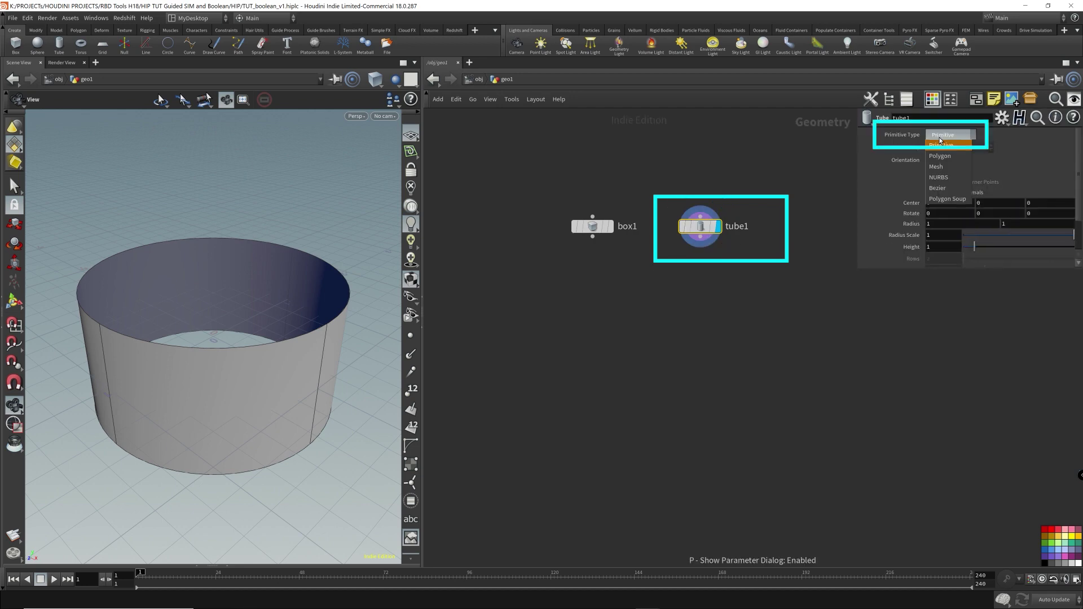
pyautogui.click(941, 154)
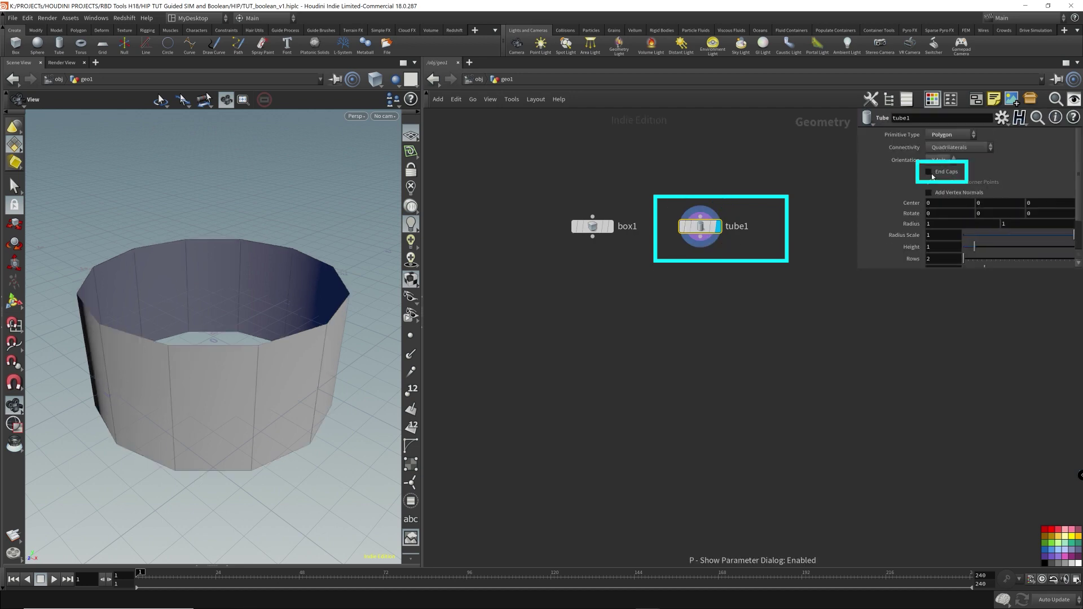
pyautogui.click(929, 172)
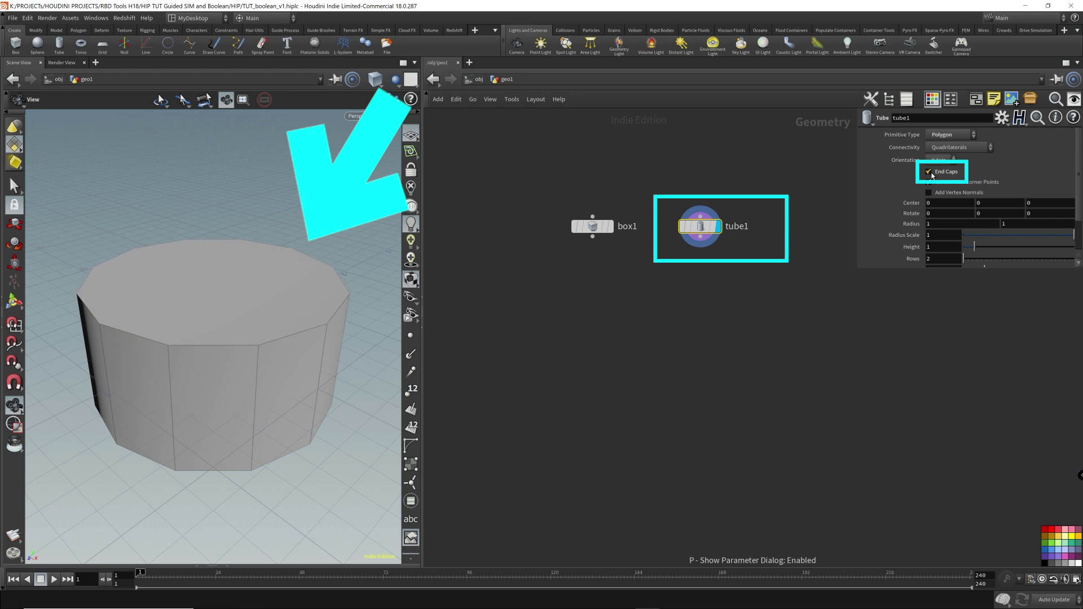
pyautogui.moveTo(291, 318)
pyautogui.mouseDown()
pyautogui.moveTo(290, 205)
pyautogui.moveTo(286, 338)
pyautogui.moveTo(286, 323)
pyautogui.mouseUp()
# - Toggle the display flag between box1 and tube1, leaving the tube displayed
pyautogui.moveTo(670, 282)
pyautogui.mouseDown()
pyautogui.moveTo(727, 187)
pyautogui.moveTo(752, 184)
pyautogui.mouseUp()
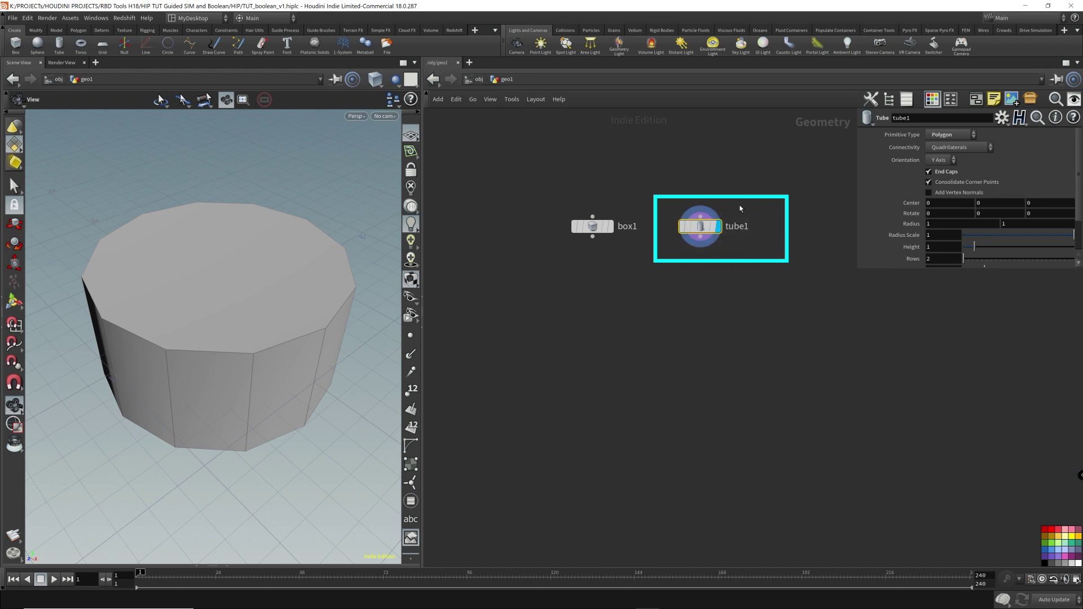
pyautogui.click(614, 232)
pyautogui.click(601, 226)
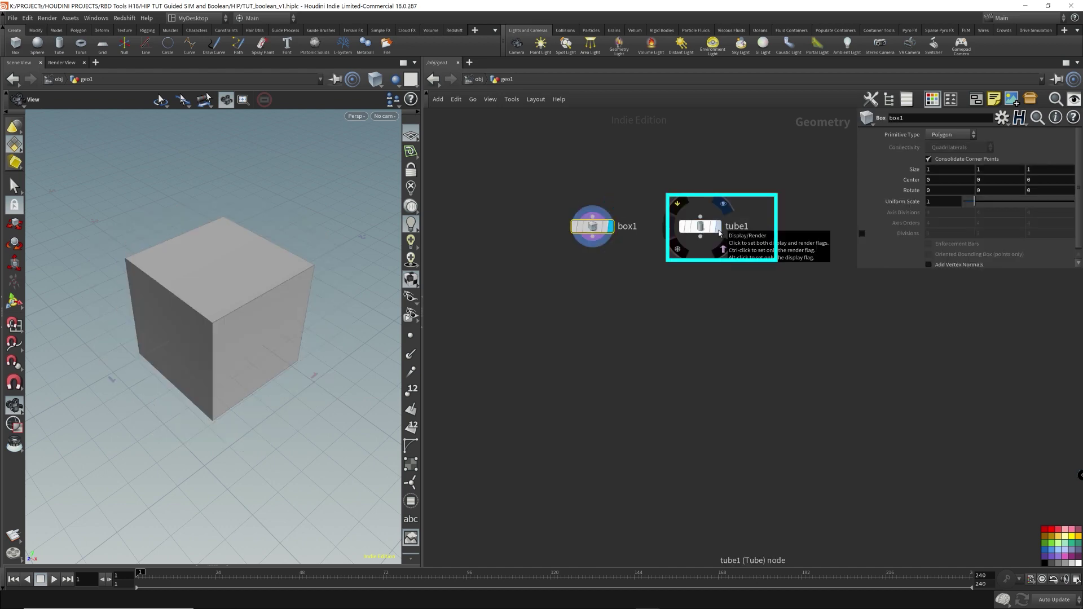
pyautogui.moveTo(610, 229)
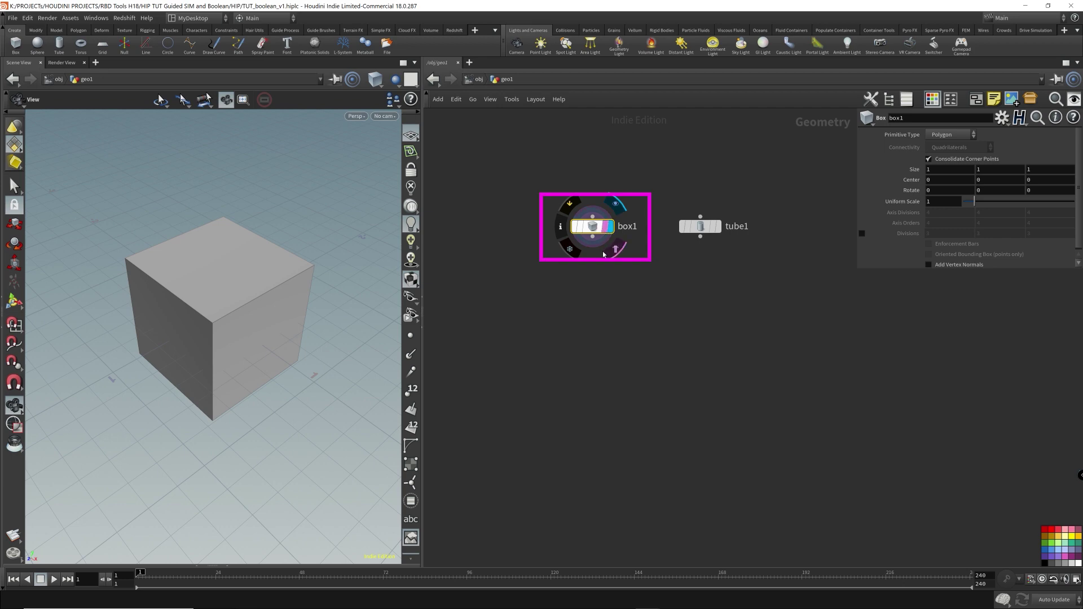
pyautogui.click(722, 232)
pyautogui.moveTo(265, 225); pyautogui.dragTo(278, 266)
# - Set the viewport background Color Scheme to Dark
pyautogui.press('d')
pyautogui.click(348, 179)
pyautogui.click(177, 194)
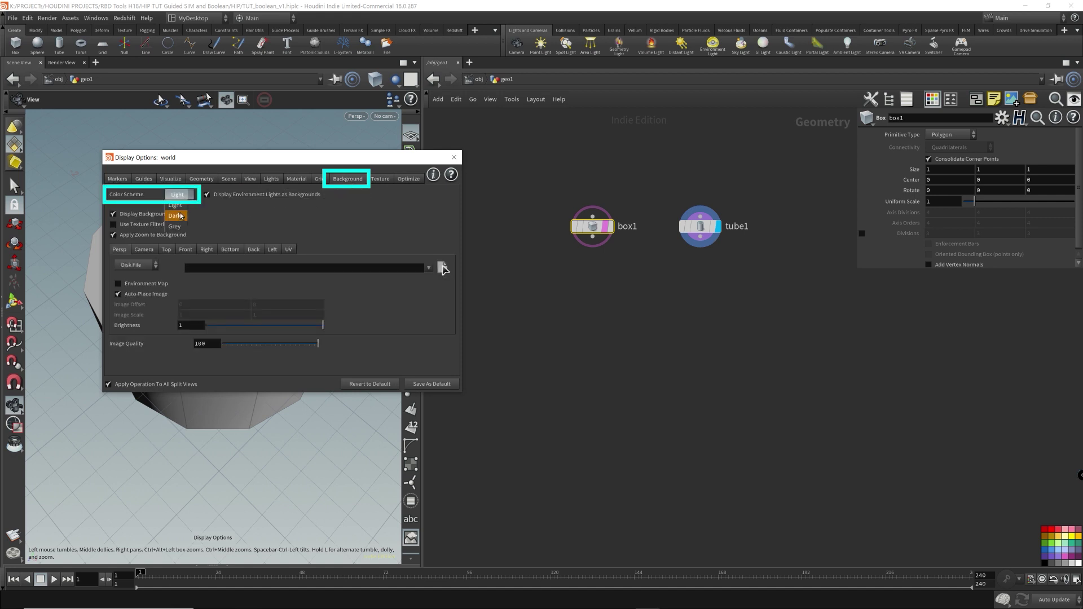
pyautogui.click(177, 217)
pyautogui.click(454, 158)
# - Lower tube1's Radius Scale to 0.2 for a slim column
pyautogui.moveTo(314, 379); pyautogui.dragTo(307, 316)
pyautogui.moveTo(556, 337); pyautogui.dragTo(696, 247)
pyautogui.click(701, 228)
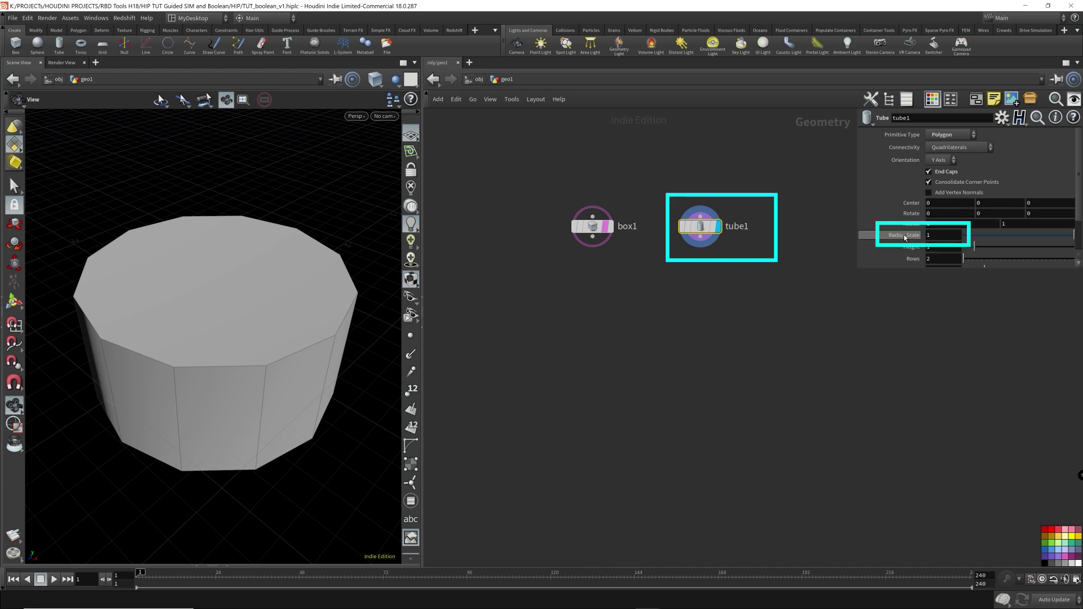
pyautogui.click(944, 237)
pyautogui.scroll(-6, 943, 237)
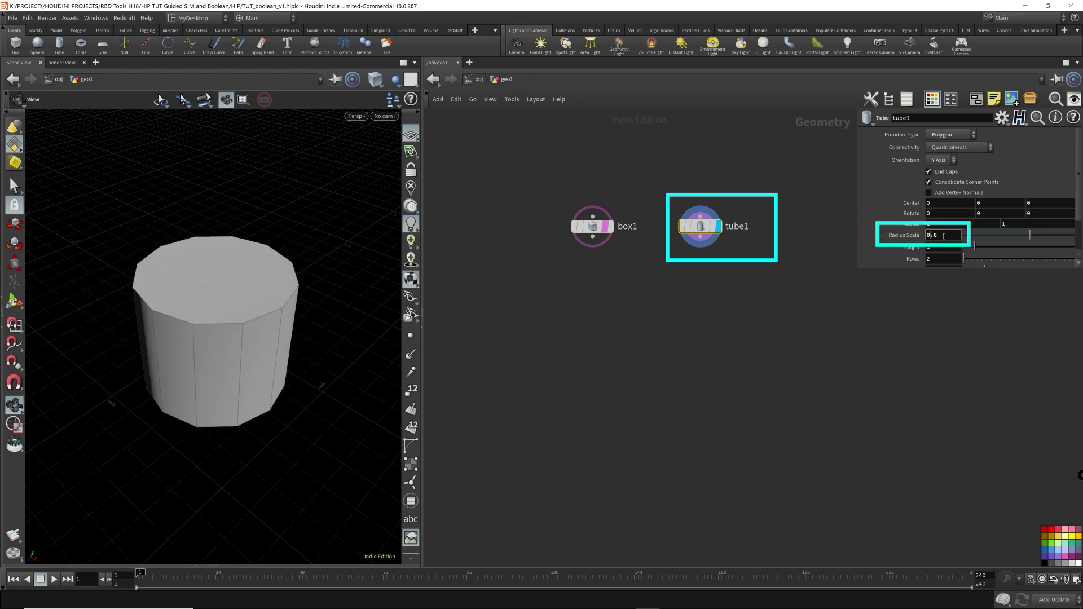
pyautogui.scroll(-1, 943, 236)
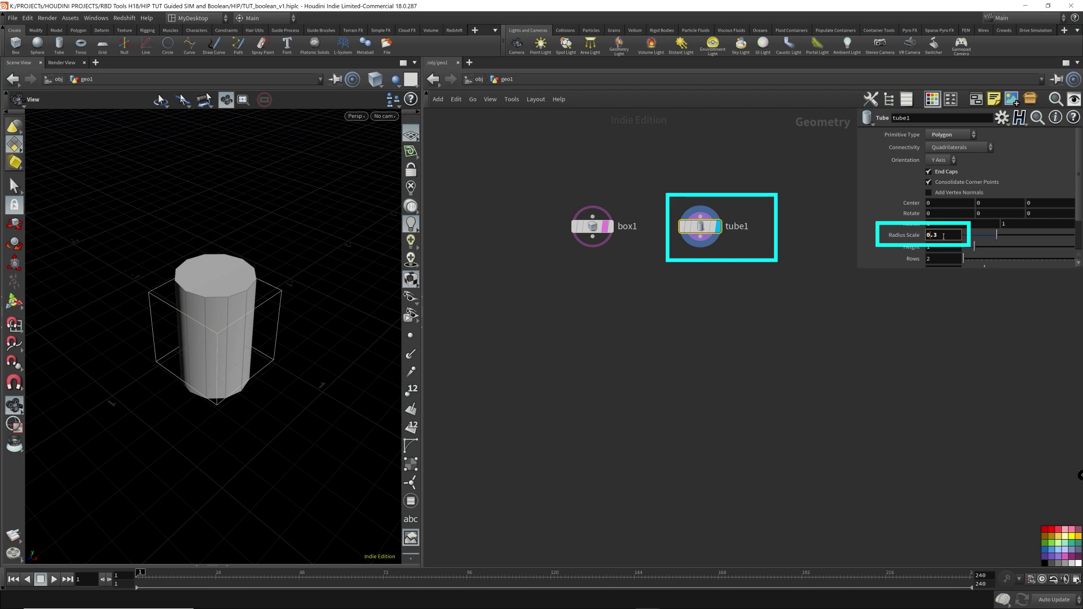
pyautogui.scroll(-1, 943, 236)
pyautogui.moveTo(214, 319); pyautogui.dragTo(257, 270)
# - Add a boolean1 node below box1 and arrange the three nodes
pyautogui.press('Tab')
pyautogui.write('bo')
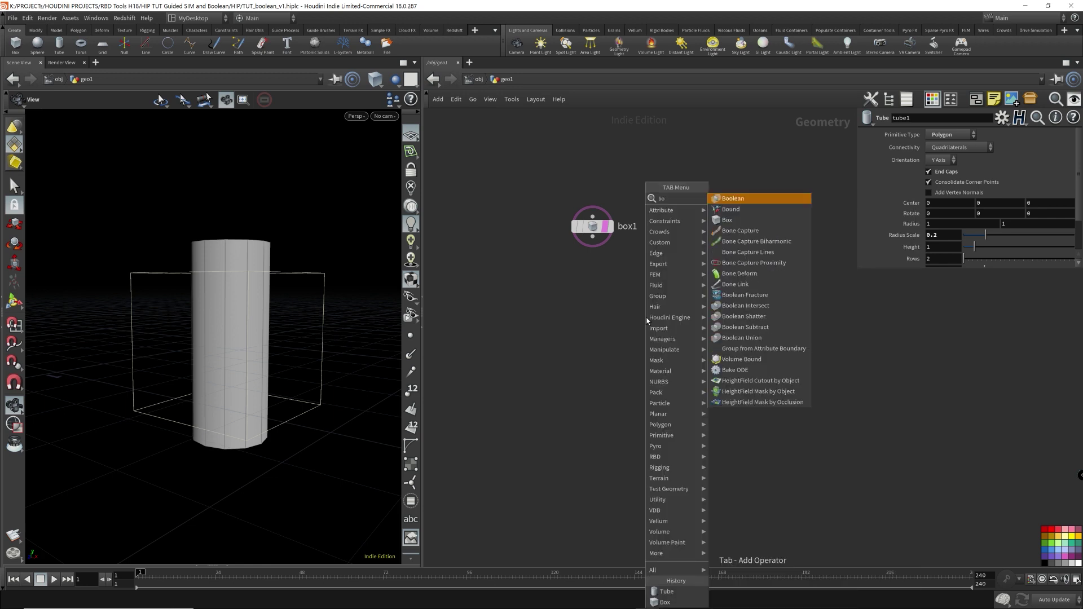
pyautogui.write('olean')
pyautogui.press('Return')
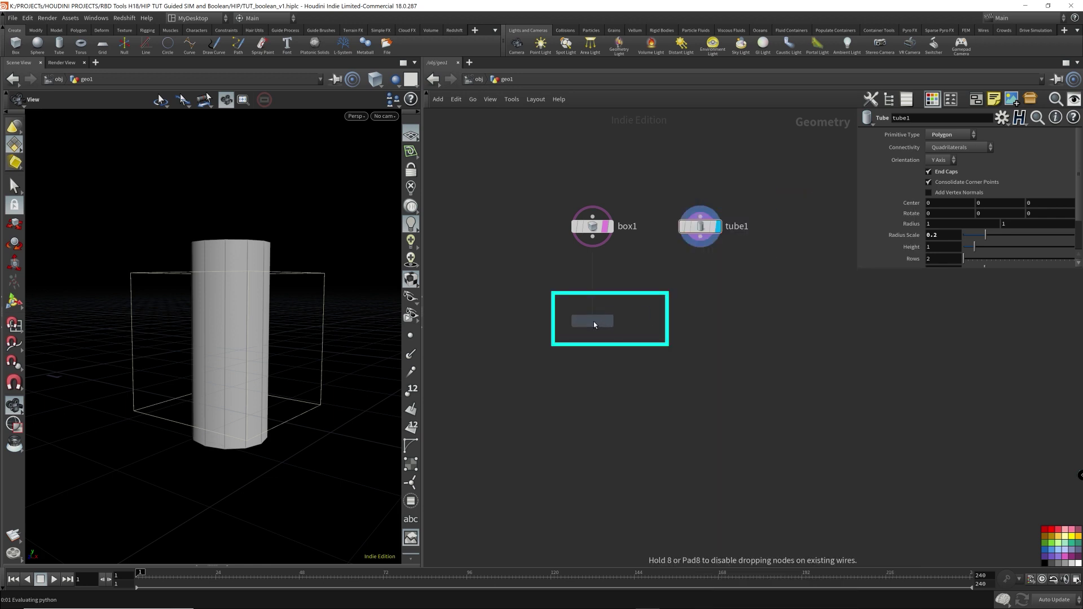
pyautogui.click(593, 322)
pyautogui.moveTo(700, 227); pyautogui.dragTo(735, 226)
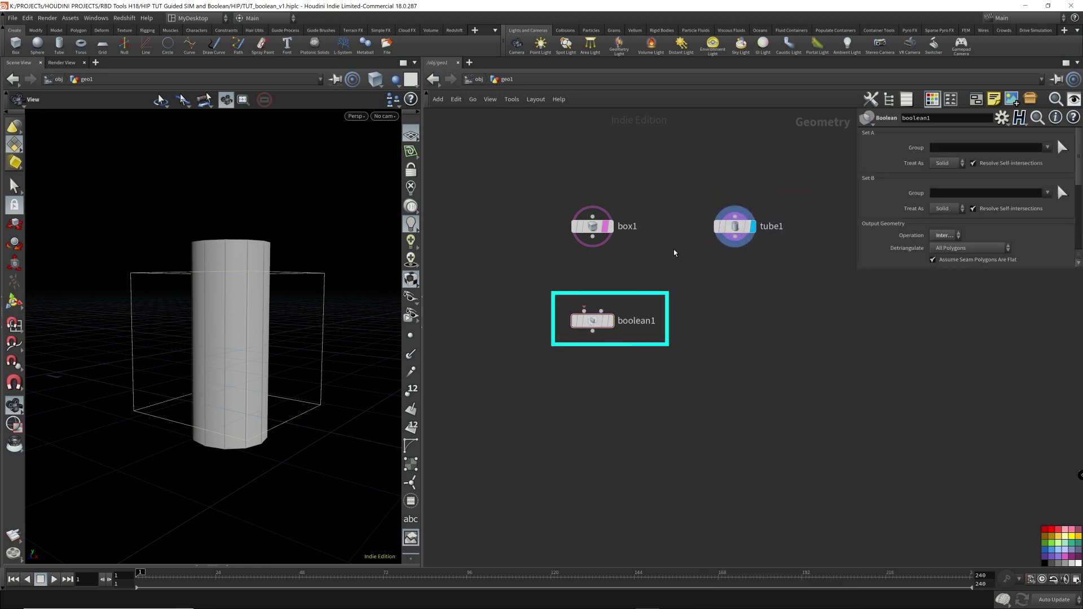
pyautogui.moveTo(716, 262); pyautogui.dragTo(670, 263, button='middle')
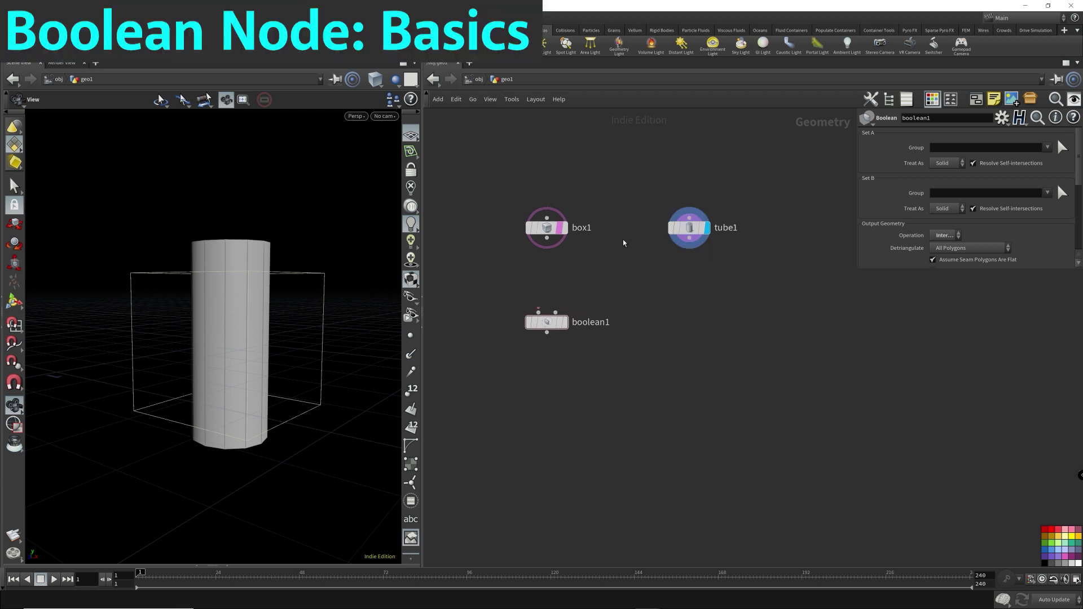
pyautogui.press('h')
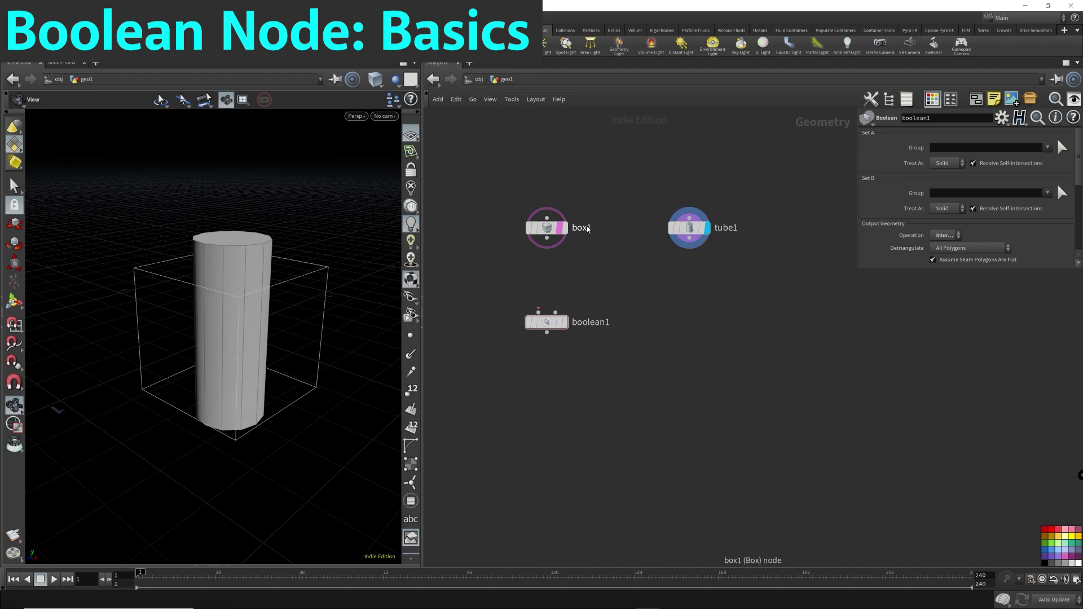
# - Rename box1 to dough and tube1 to cutter
pyautogui.doubleClick(587, 228)
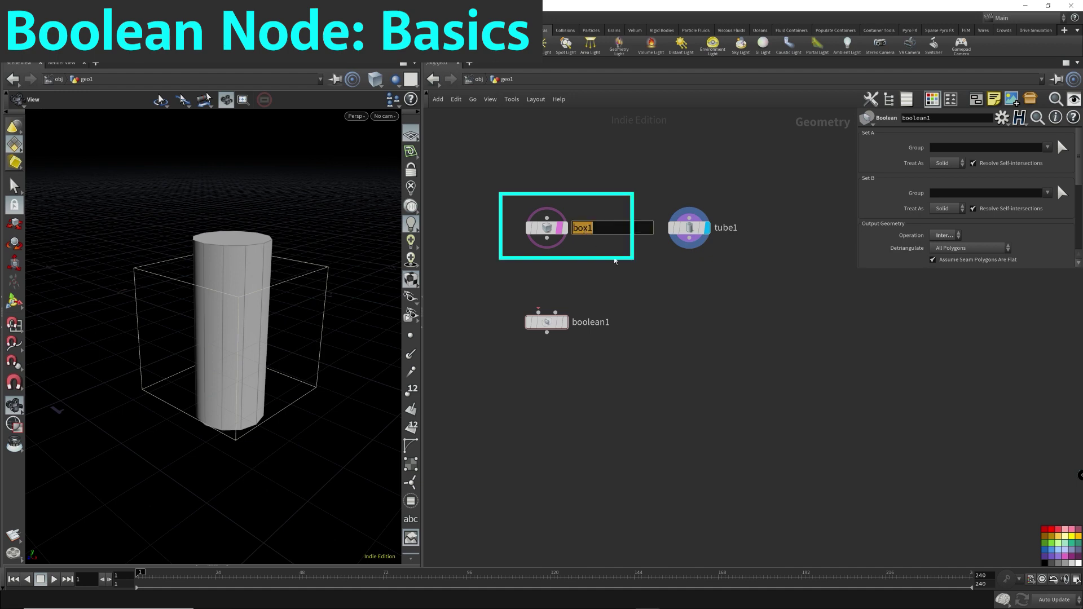
pyautogui.write('dough')
pyautogui.doubleClick(726, 228)
pyautogui.write('cookie_cutter')
pyautogui.press('Home')
pyautogui.press('Delete')
pyautogui.press('Delete')
pyautogui.press('Delete')
pyautogui.press('Delete')
pyautogui.press('Delete')
pyautogui.press('Delete')
pyautogui.press('Delete')
pyautogui.press('Return')
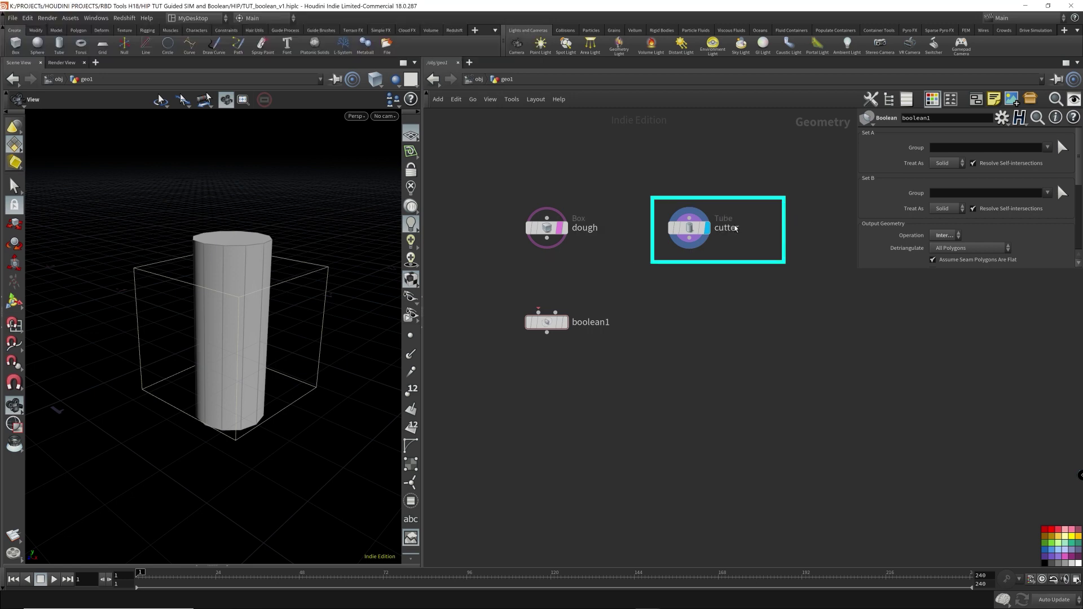
# - Wire dough into boolean1's first input and display the Boolean result
pyautogui.click(546, 239)
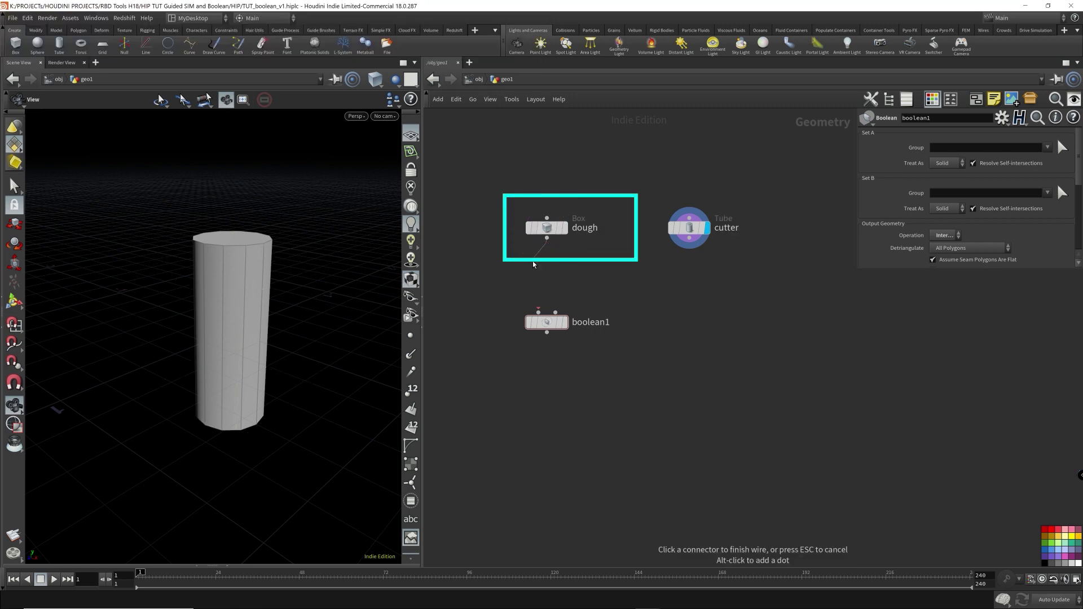
pyautogui.press('Escape')
pyautogui.moveTo(550, 228)
pyautogui.click(570, 205)
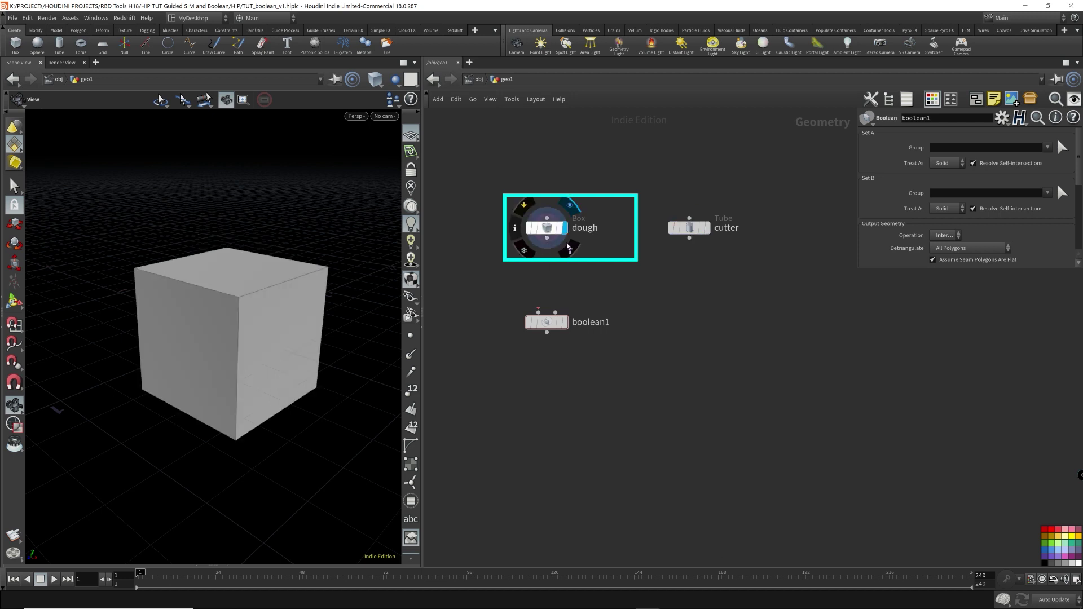
pyautogui.moveTo(547, 240); pyautogui.dragTo(539, 312)
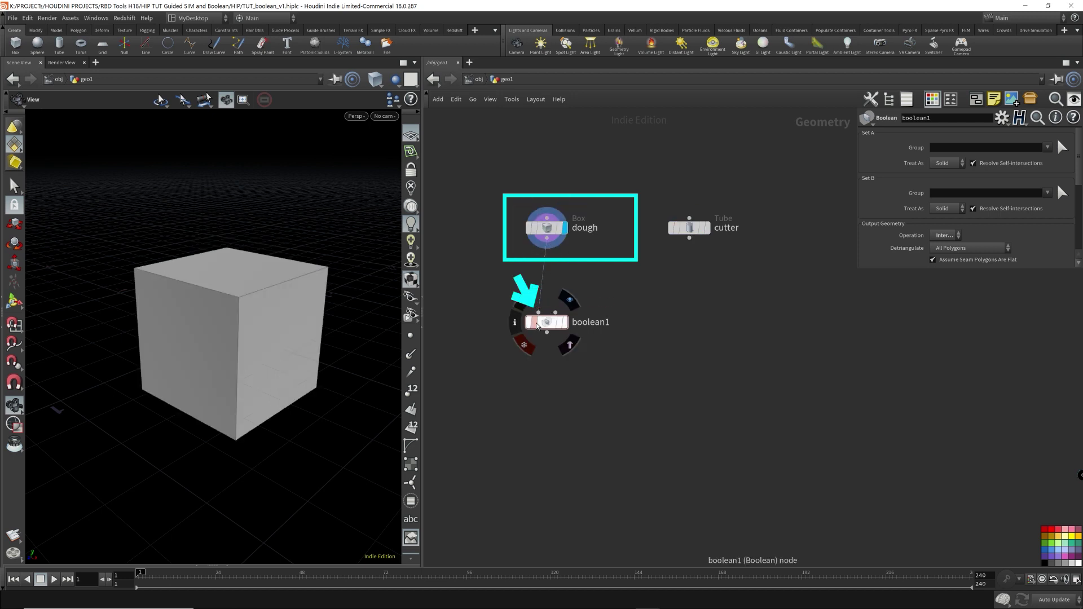
pyautogui.click(566, 325)
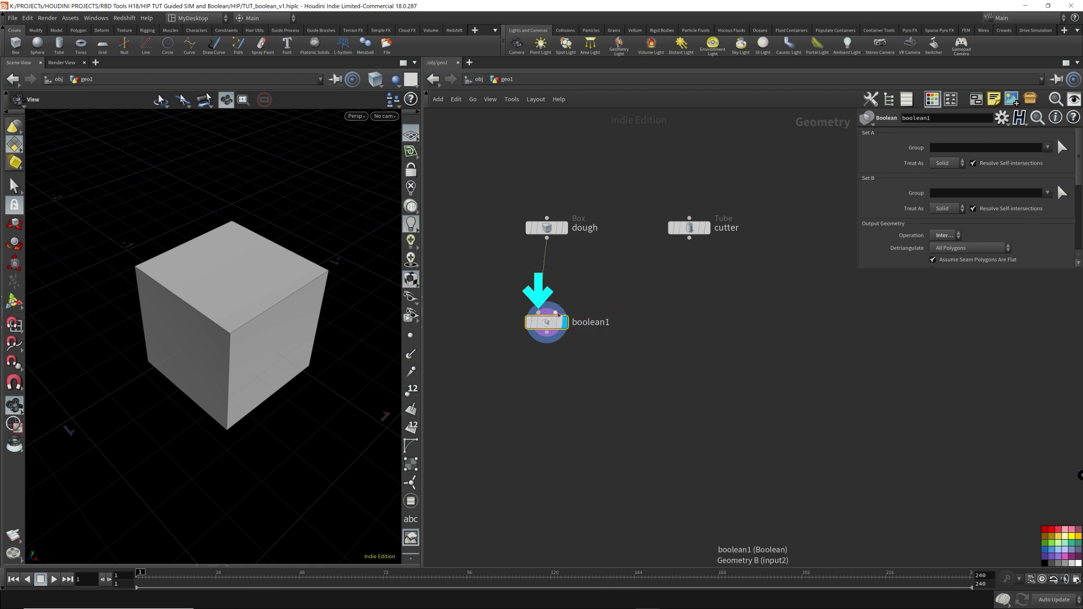
# - Wire cutter into boolean1's second input and review the Intersect settings
pyautogui.moveTo(557, 314)
pyautogui.mouseDown()
pyautogui.moveTo(645, 282)
pyautogui.moveTo(689, 238)
pyautogui.moveTo(651, 233)
pyautogui.mouseUp()
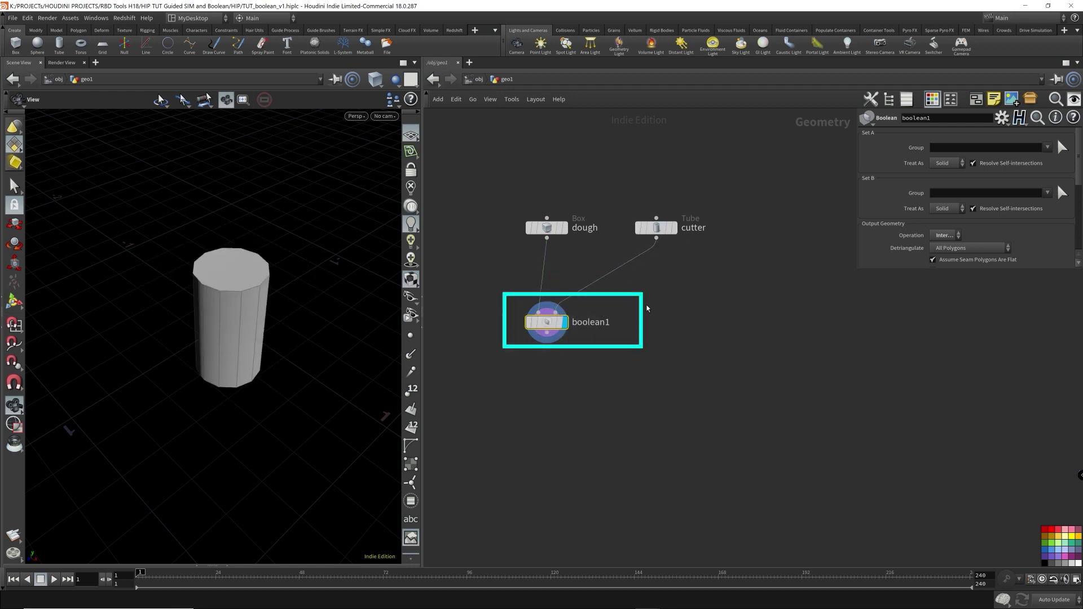
pyautogui.moveTo(305, 334); pyautogui.dragTo(304, 329)
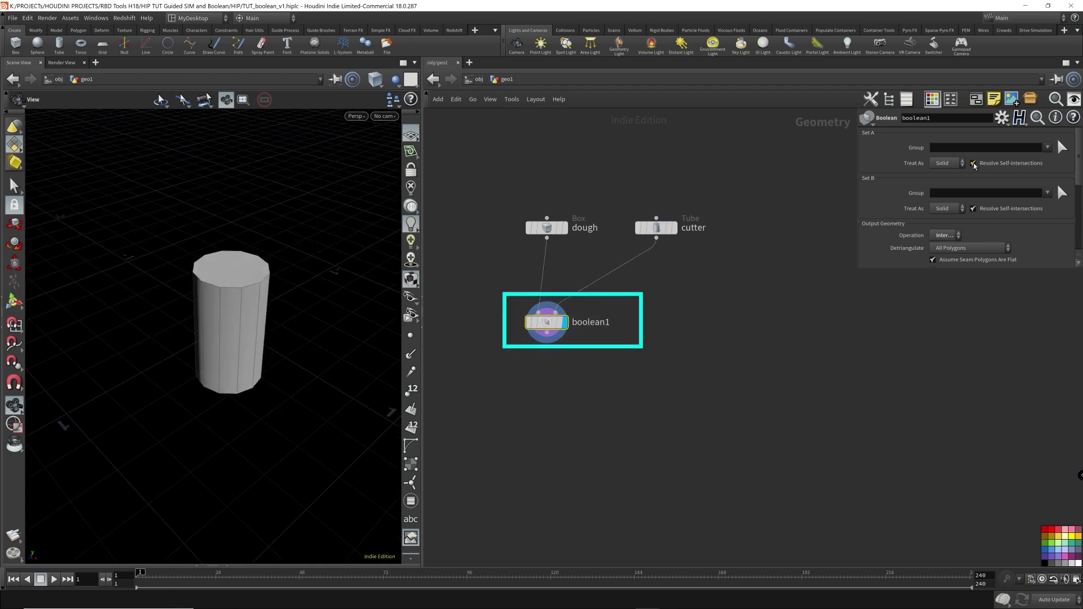
pyautogui.moveTo(858, 275); pyautogui.dragTo(824, 366)
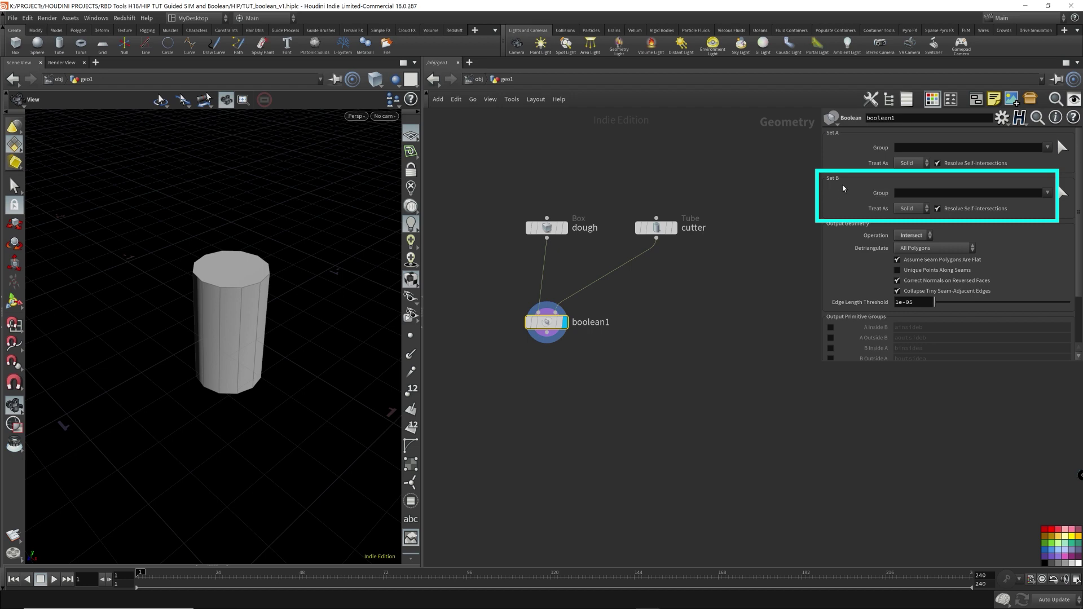
pyautogui.click(658, 227)
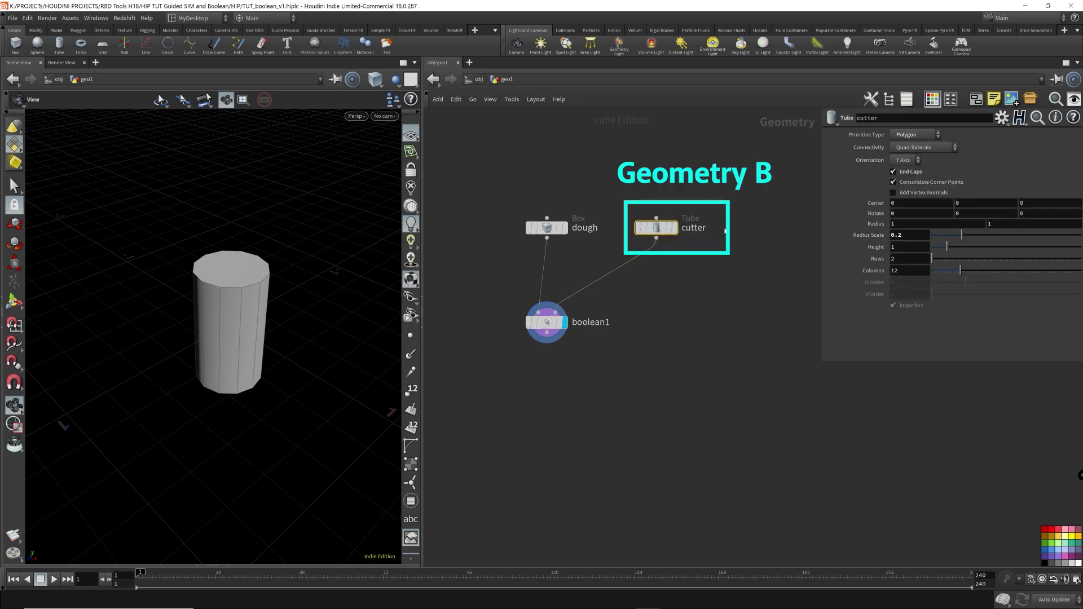
pyautogui.click(546, 322)
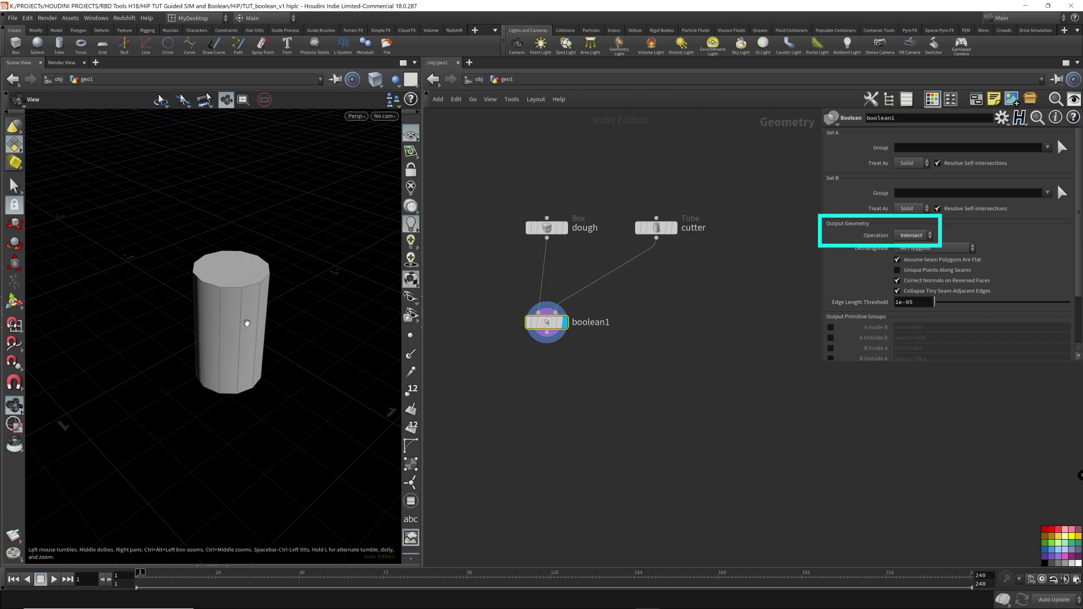
# - Put the display flag back on dough and select the dough and cutter nodes
pyautogui.click(564, 228)
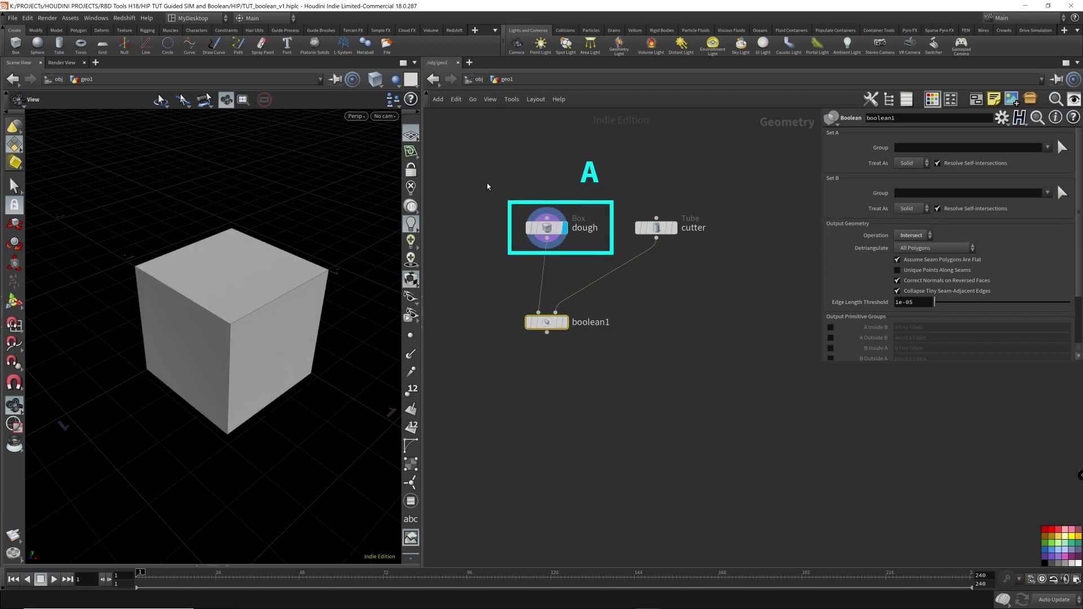
pyautogui.moveTo(499, 182); pyautogui.dragTo(595, 257)
pyautogui.moveTo(627, 181); pyautogui.dragTo(697, 271)
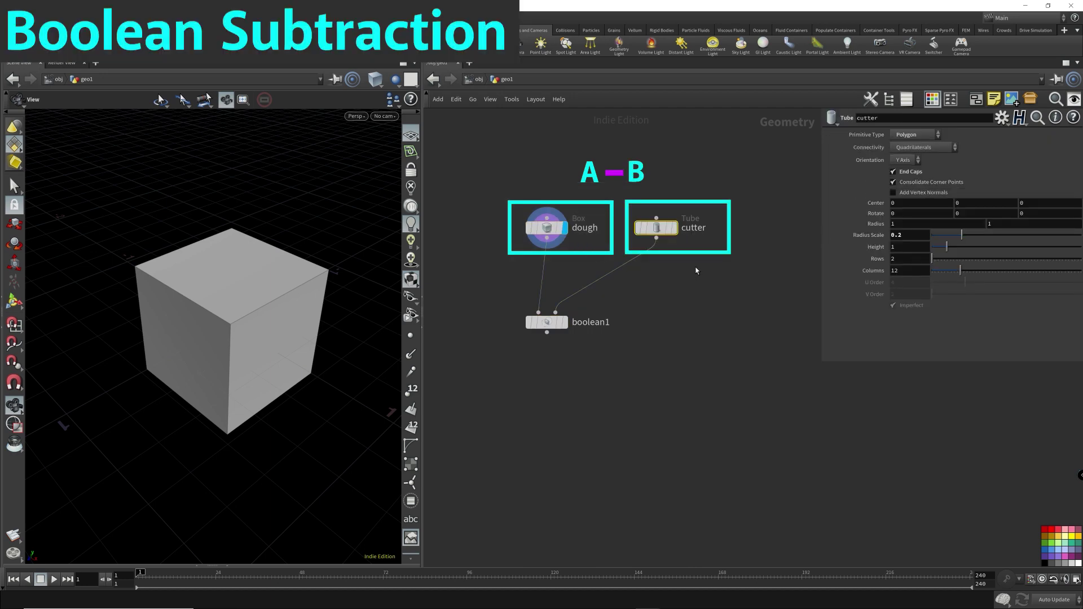
# - Set boolean1's Operation to Subtract (A - B) and display the cube with its hole
pyautogui.click(548, 322)
pyautogui.click(913, 235)
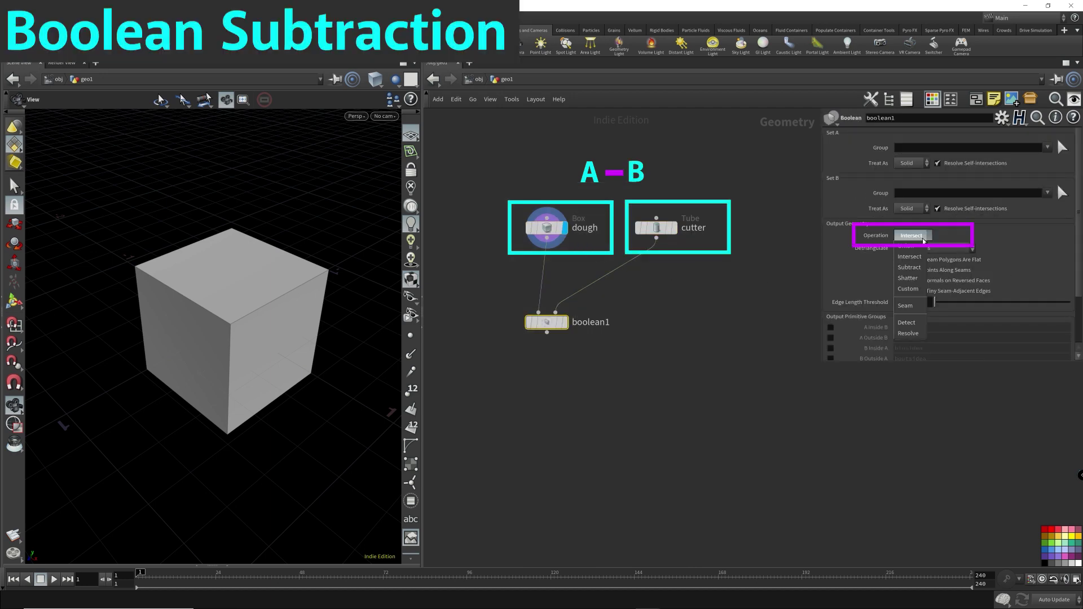
pyautogui.click(909, 267)
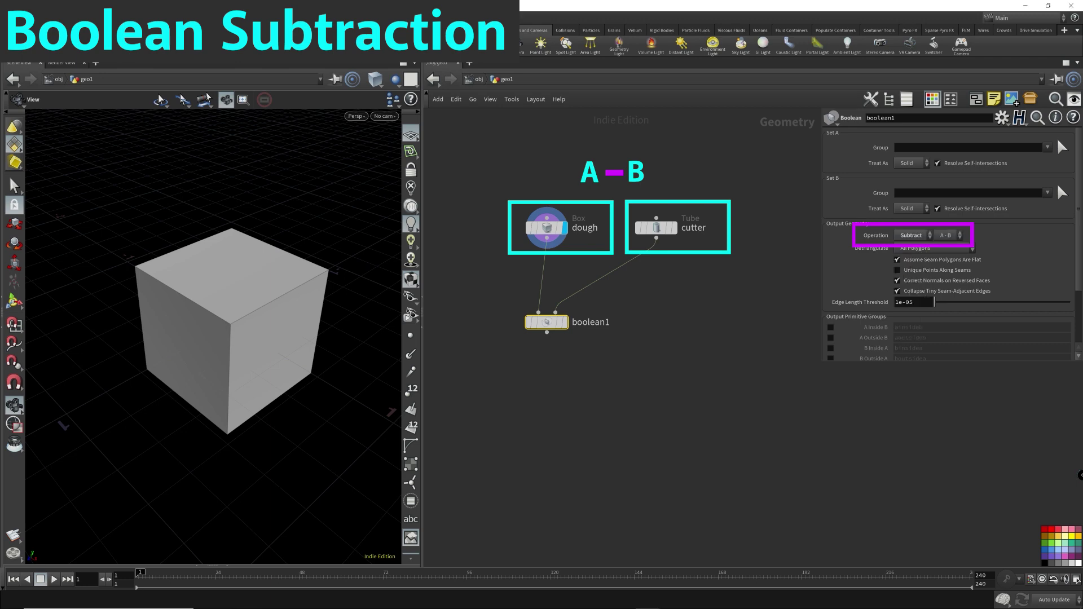
pyautogui.click(565, 322)
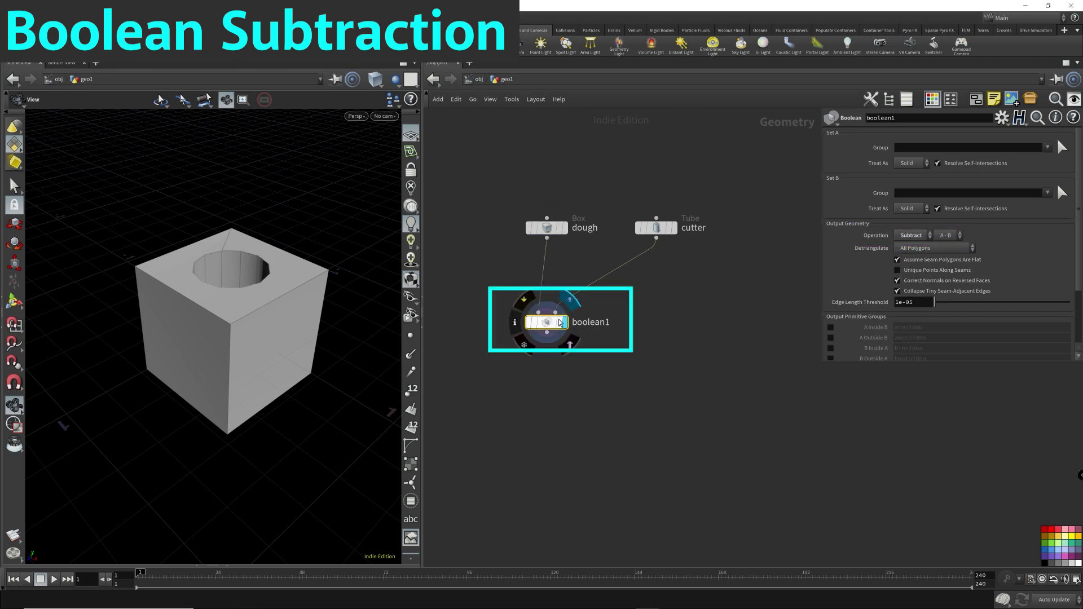
pyautogui.moveTo(226, 237); pyautogui.dragTo(225, 305)
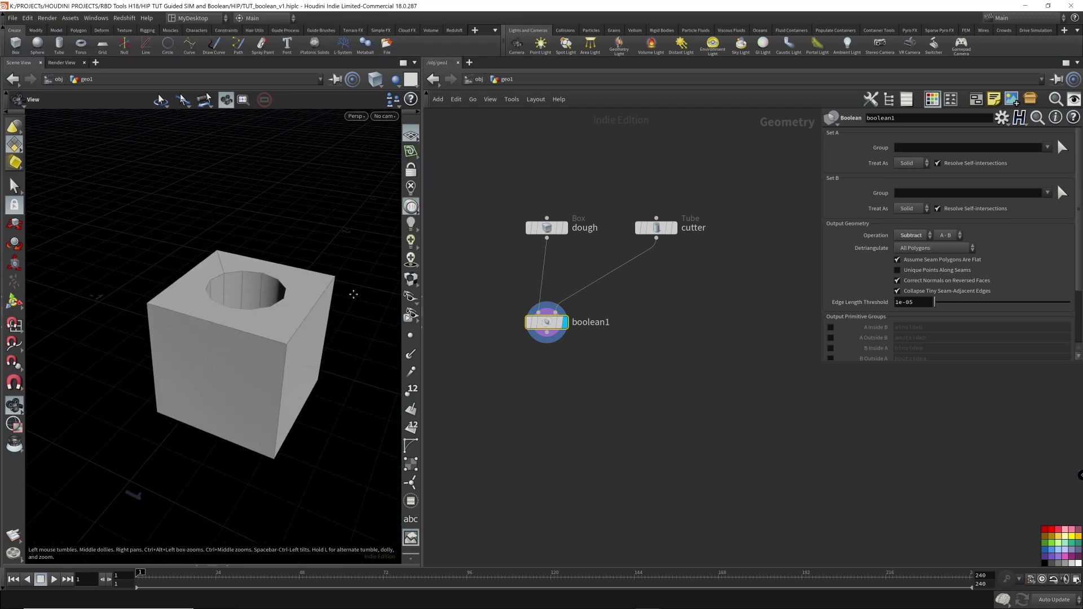
pyautogui.moveTo(356, 297); pyautogui.dragTo(394, 298)
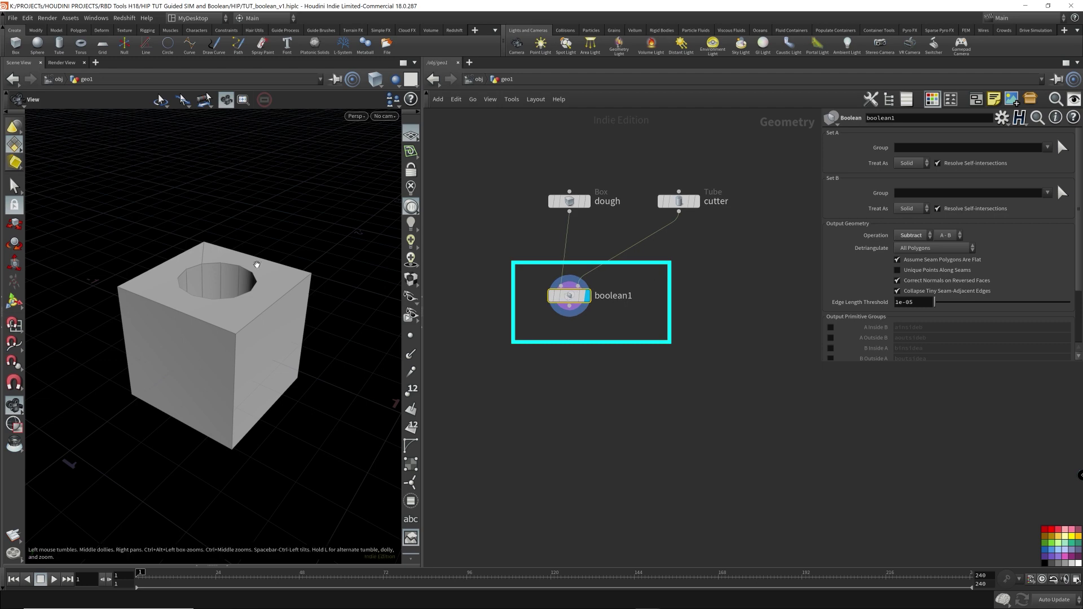
pyautogui.moveTo(257, 202); pyautogui.dragTo(285, 204)
pyautogui.moveTo(527, 346); pyautogui.dragTo(618, 291)
# - Append a Null node after boolean1 and name it cookie
pyautogui.click(569, 307)
pyautogui.press('Tab')
pyautogui.write('null')
pyautogui.press('Return')
pyautogui.click(570, 354)
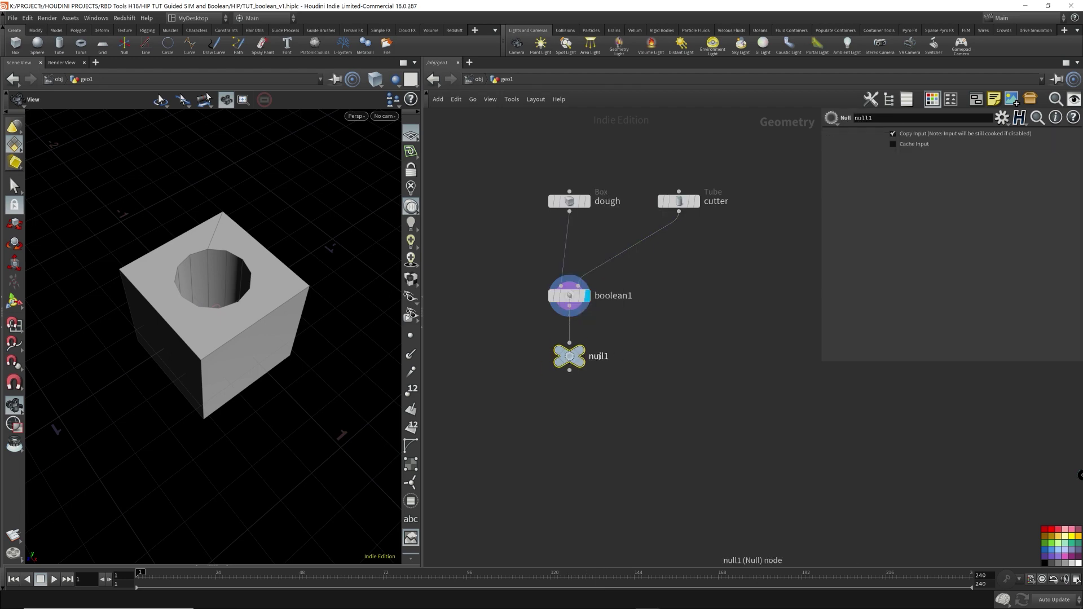
pyautogui.doubleClick(593, 356)
pyautogui.write('cookie')
pyautogui.press('Return')
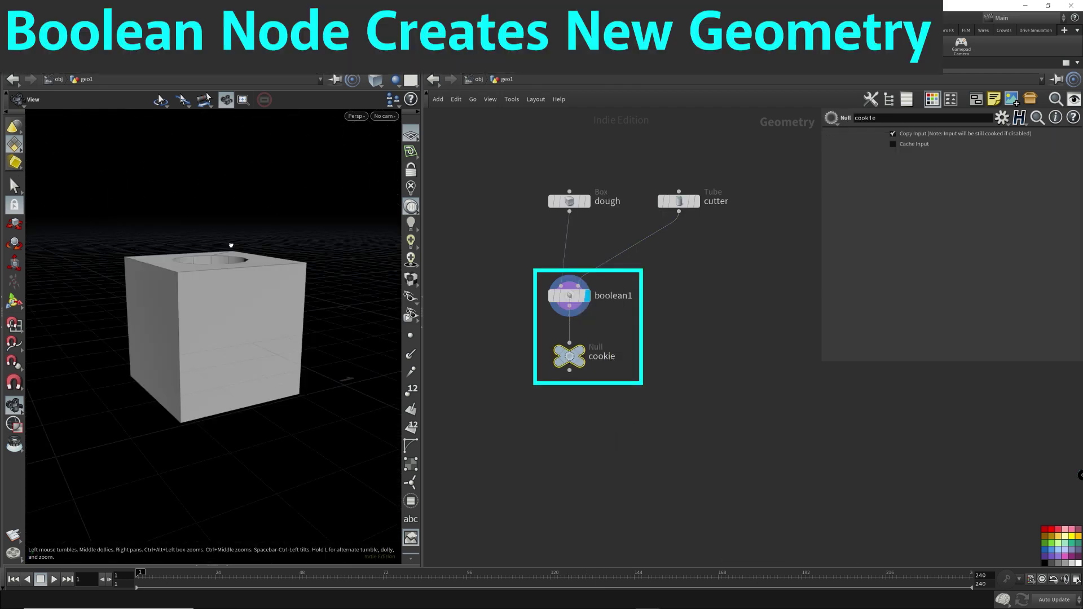
# - Enable the B Inside A output primitive group on boolean1
pyautogui.moveTo(230, 246); pyautogui.dragTo(475, 416)
pyautogui.moveTo(208, 279); pyautogui.dragTo(367, 267, button='middle')
pyautogui.moveTo(185, 269); pyautogui.dragTo(202, 378)
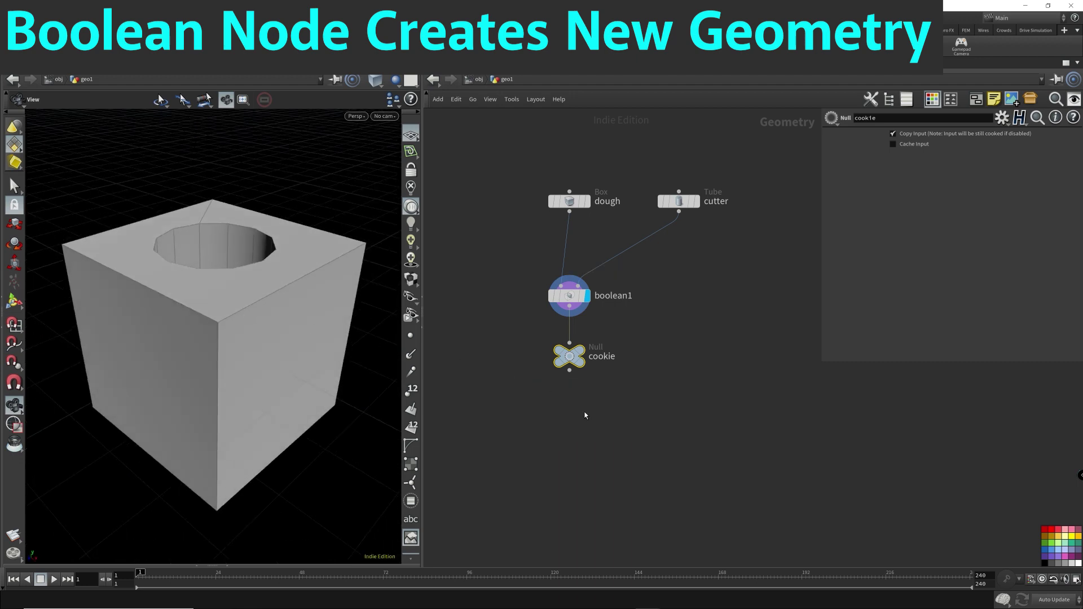
pyautogui.click(569, 296)
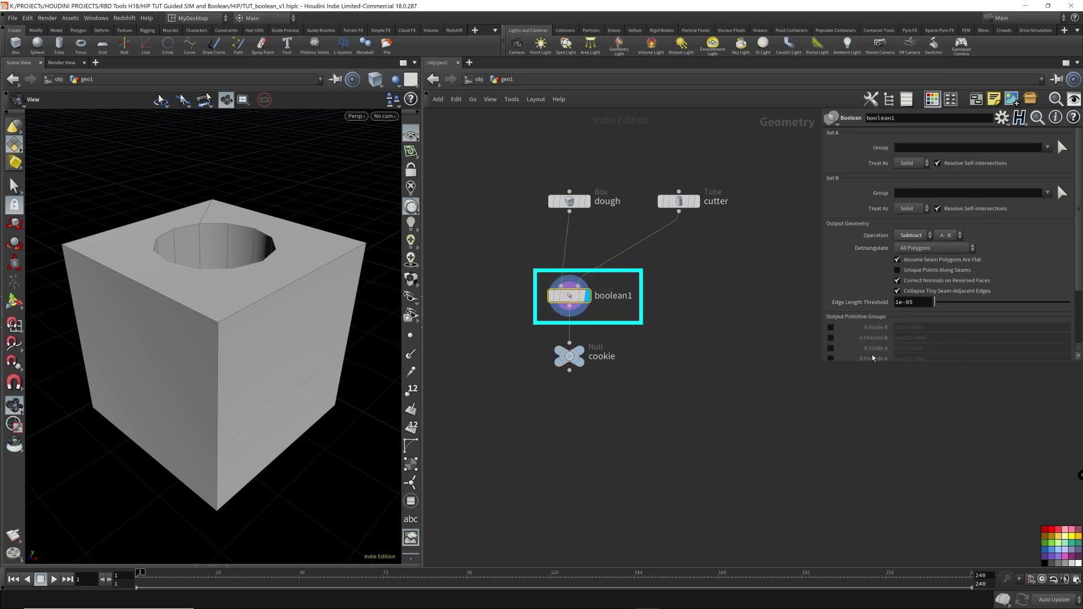
pyautogui.moveTo(860, 364); pyautogui.dragTo(860, 440)
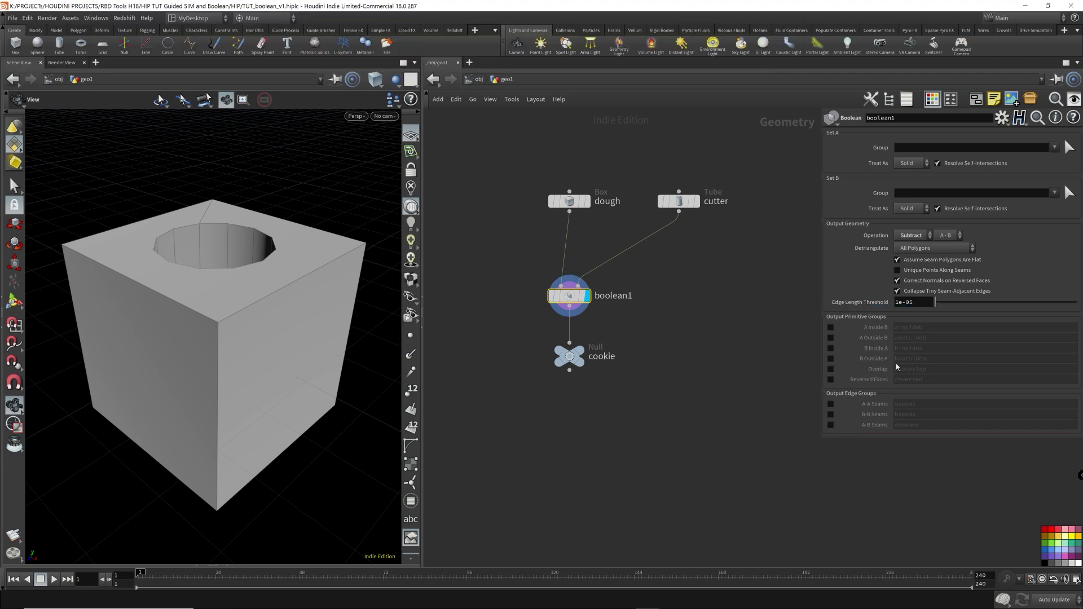
pyautogui.moveTo(203, 244); pyautogui.dragTo(199, 262)
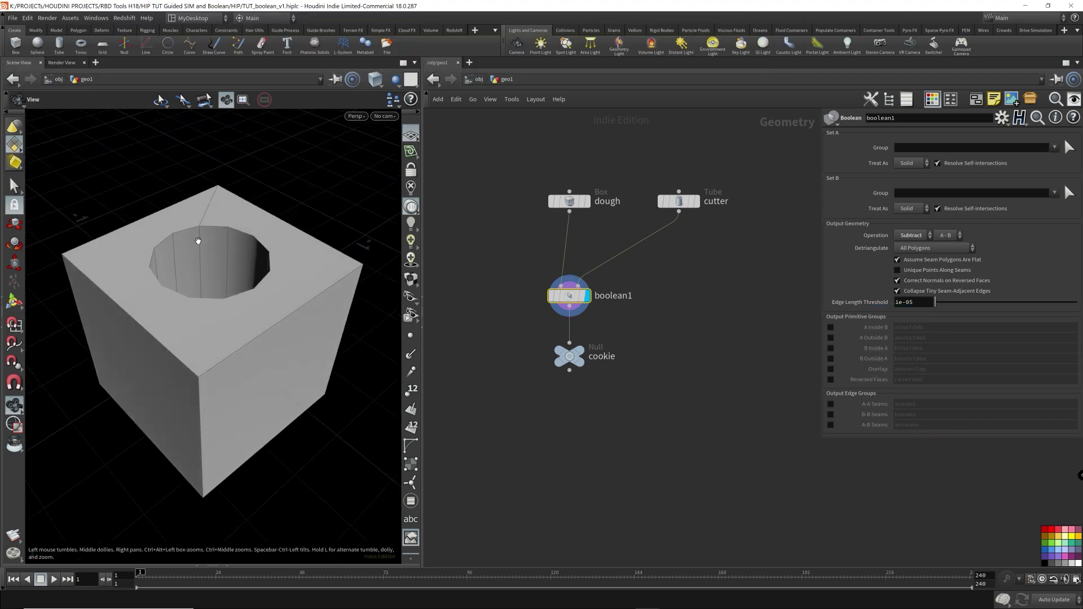
pyautogui.moveTo(224, 257); pyautogui.dragTo(230, 305)
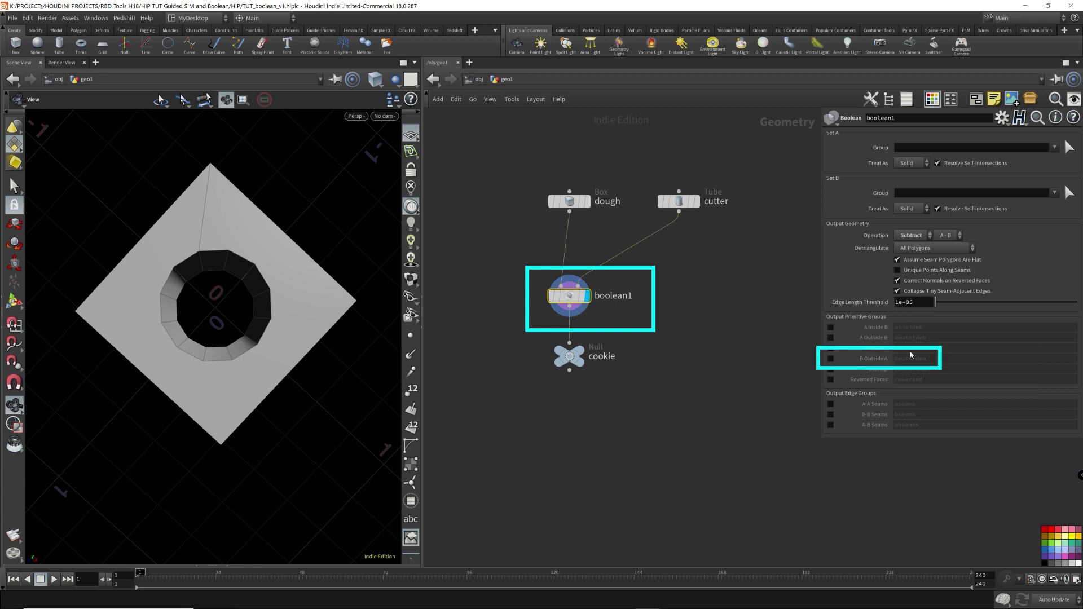
pyautogui.click(831, 348)
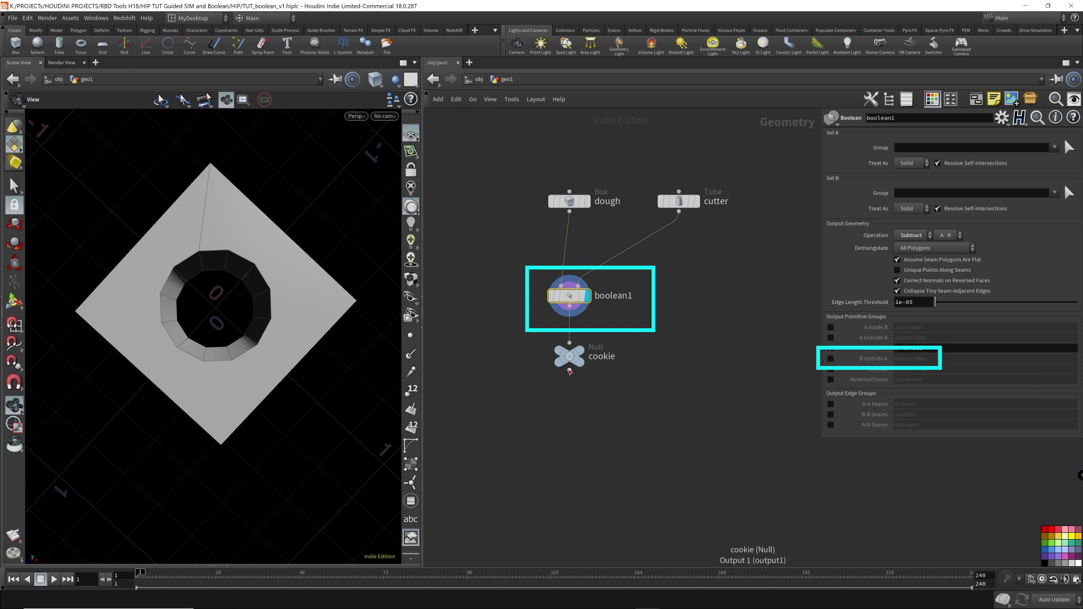
# - Add a displayed blast1 node after cookie with its Group set to binsidea
pyautogui.click(570, 370)
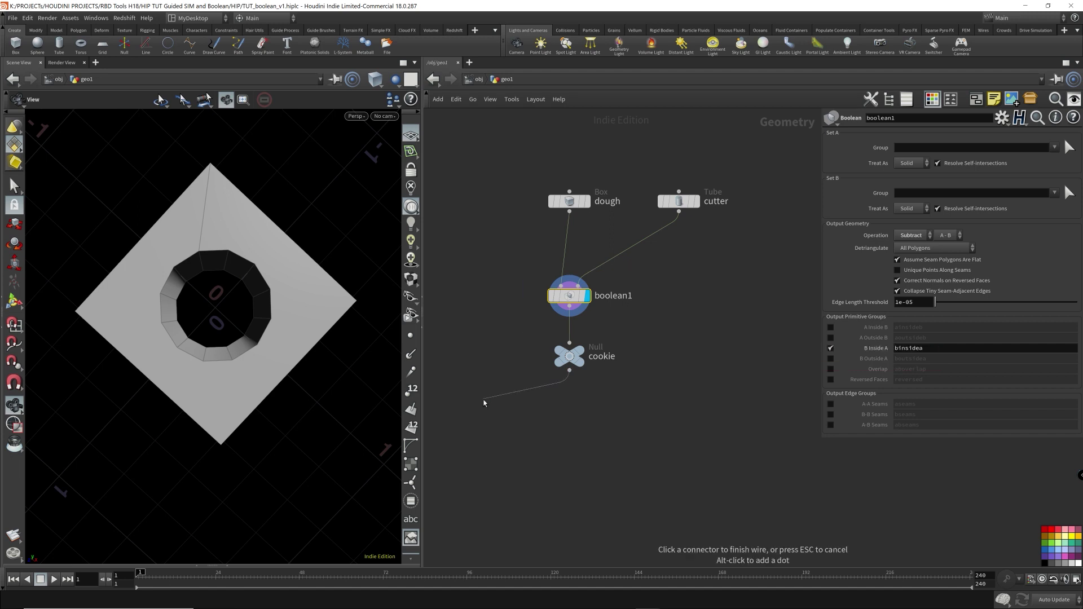
pyautogui.press('Tab')
pyautogui.write('blas')
pyautogui.press('Return')
pyautogui.click(483, 402)
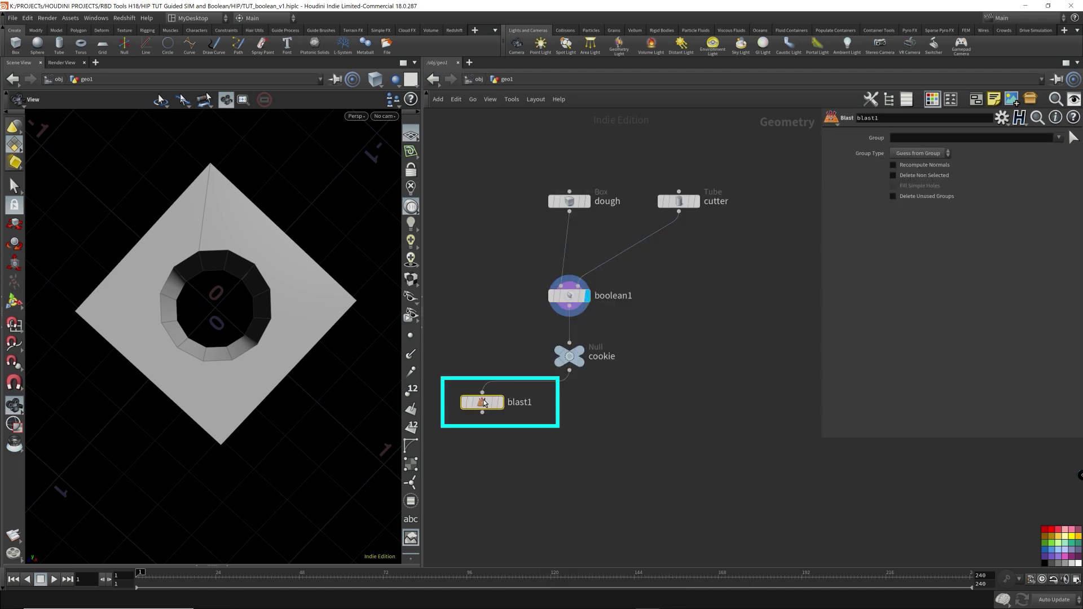
pyautogui.click(501, 403)
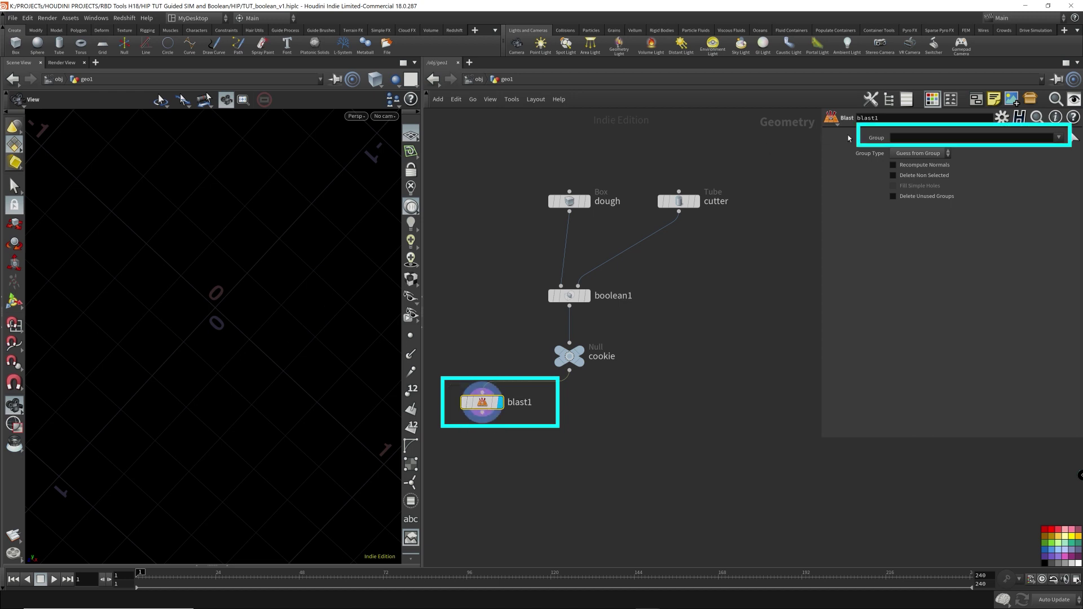
pyautogui.click(1060, 138)
pyautogui.click(1047, 149)
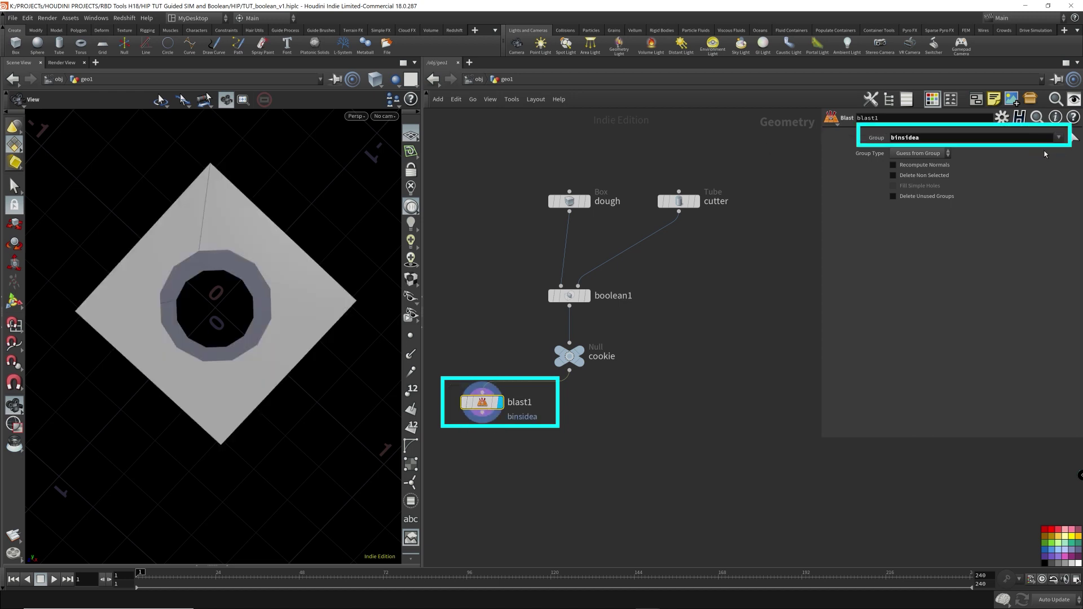
pyautogui.moveTo(258, 186); pyautogui.dragTo(236, 304)
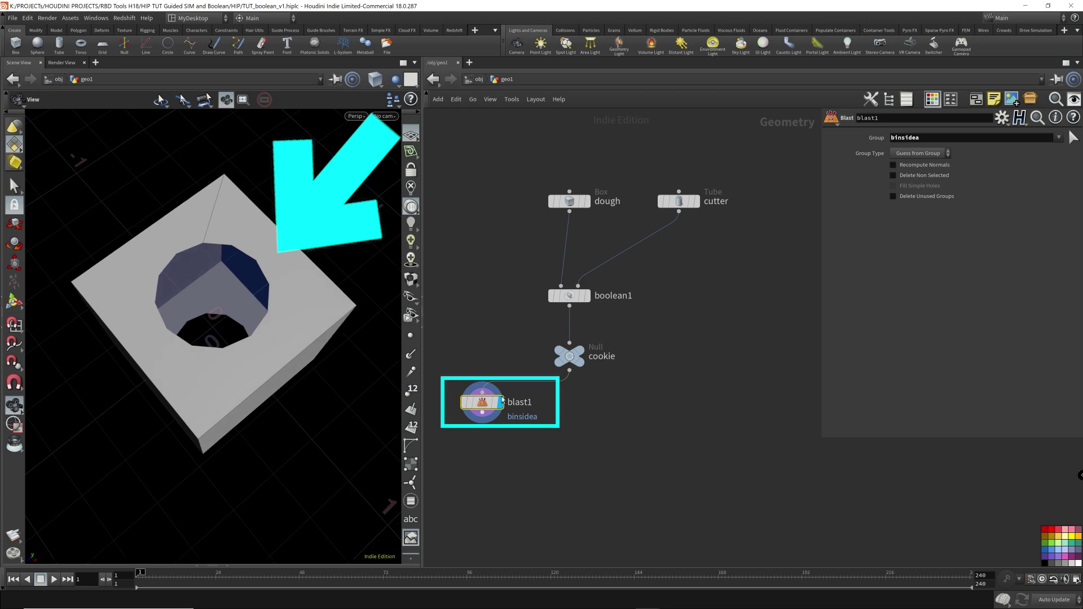
pyautogui.doubleClick(946, 139)
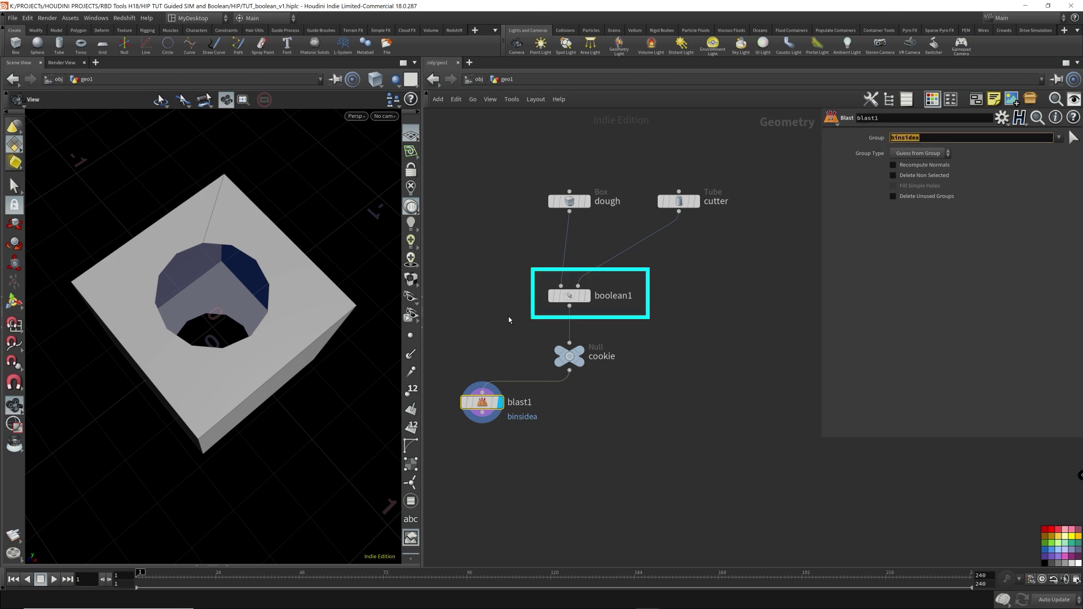
pyautogui.click(566, 297)
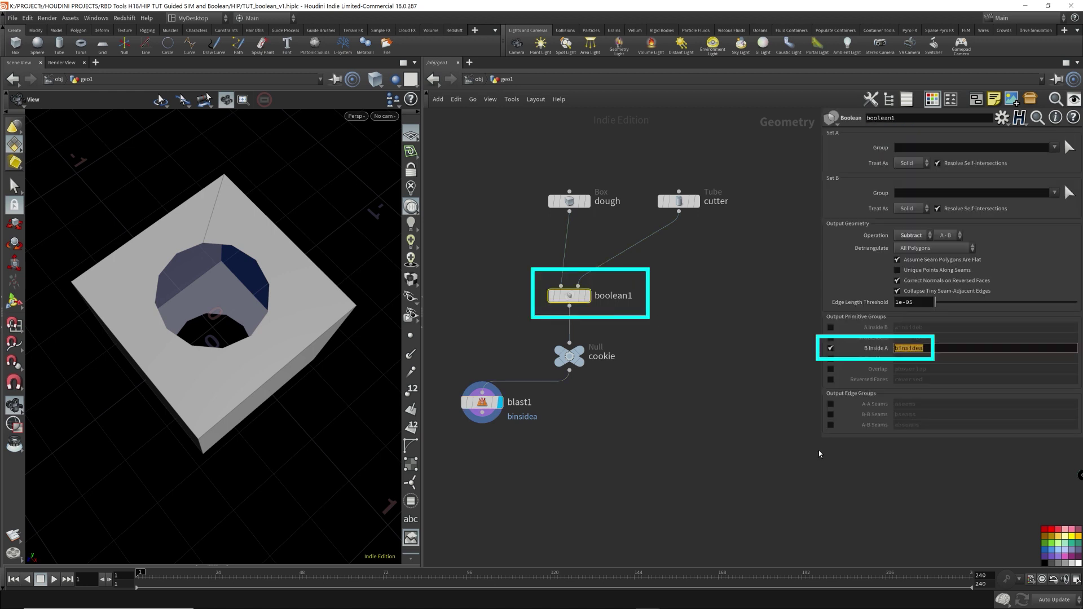
pyautogui.moveTo(225, 316)
pyautogui.mouseDown()
pyautogui.moveTo(213, 270)
pyautogui.moveTo(225, 305)
pyautogui.mouseUp()
# - Check the A_dough and B_cutter inputs and redisplay boolean1's holed cube
pyautogui.moveTo(225, 304); pyautogui.dragTo(290, 273, button='middle')
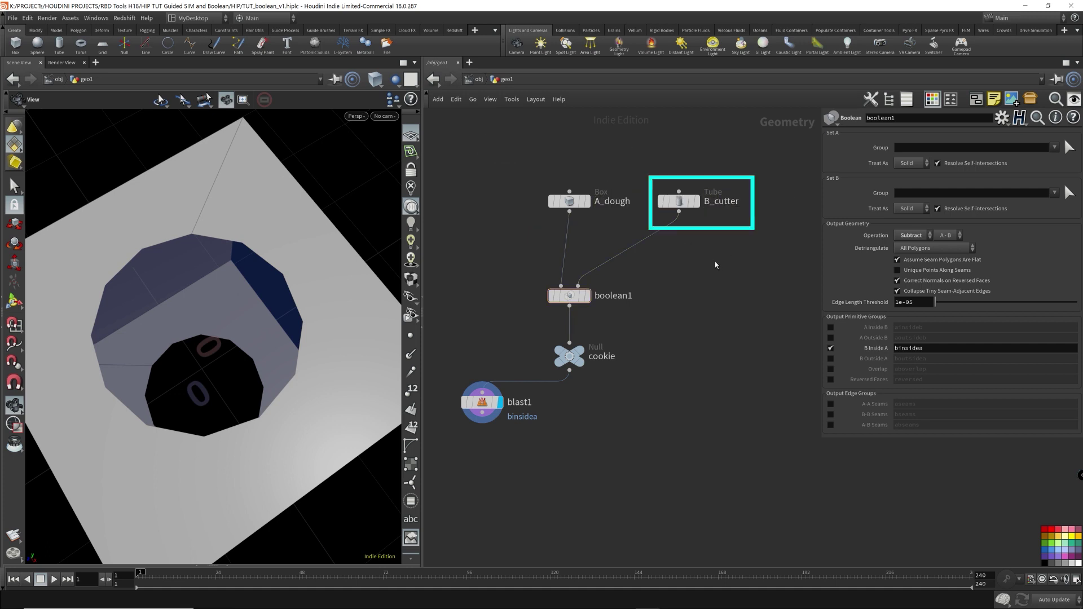
pyautogui.click(694, 202)
pyautogui.click(570, 202)
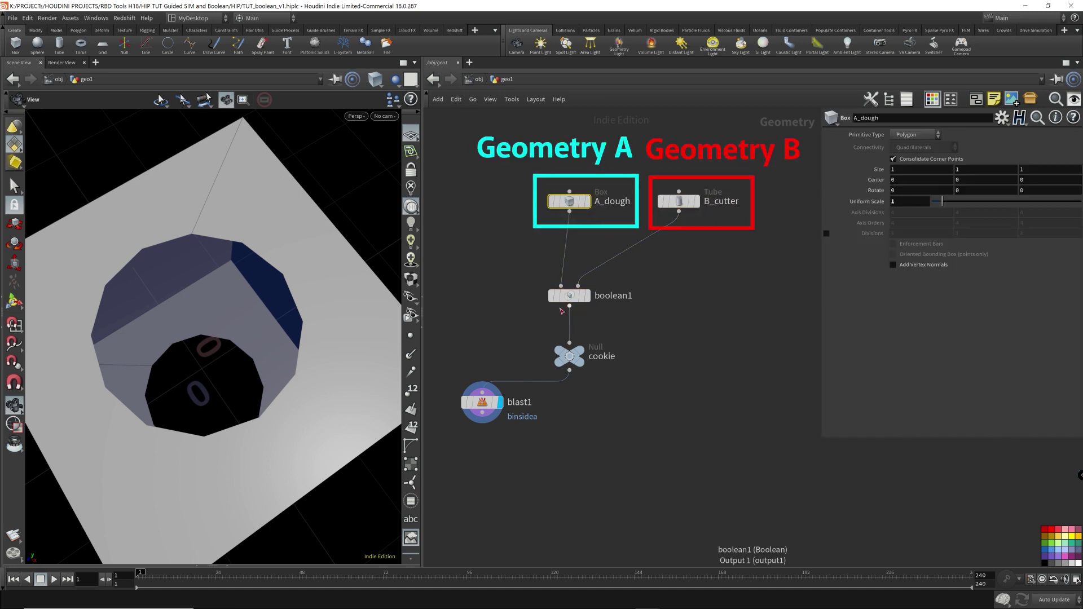
pyautogui.moveTo(585, 299)
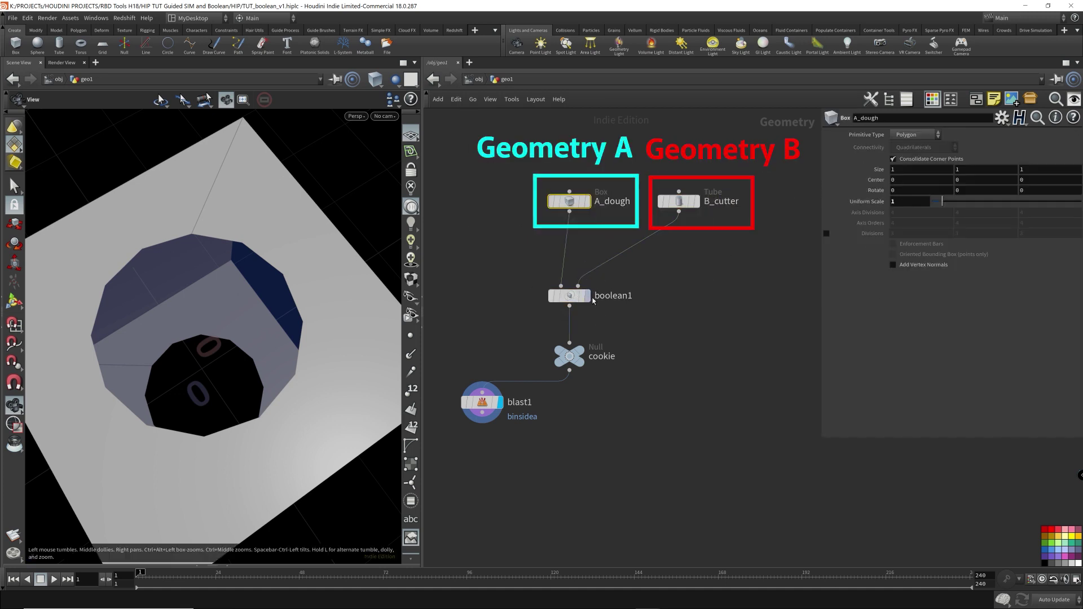
pyautogui.click(587, 296)
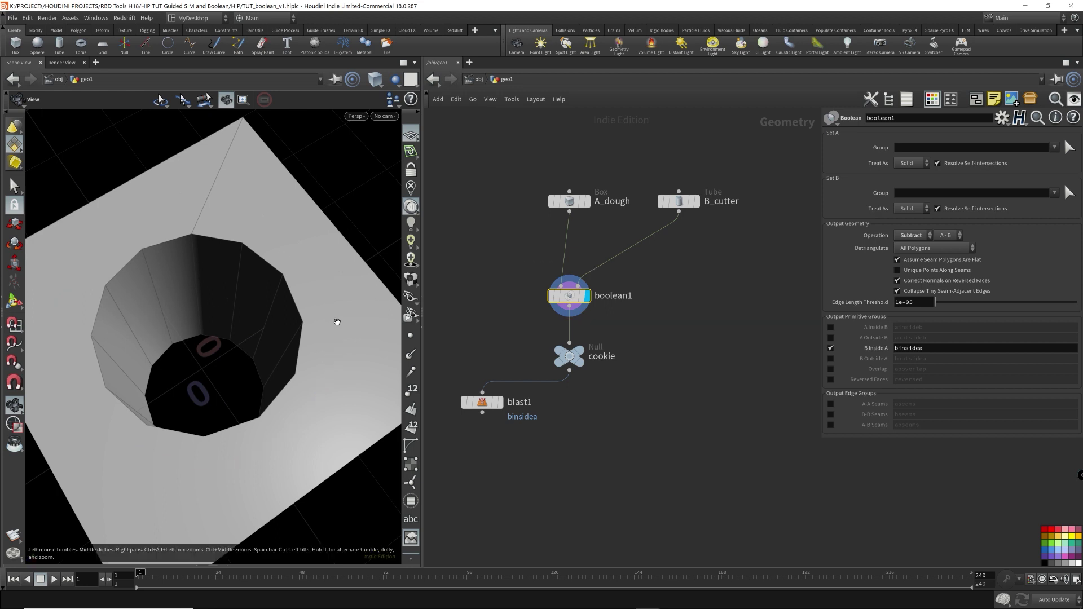
pyautogui.moveTo(337, 322); pyautogui.dragTo(256, 326, button='middle')
pyautogui.moveTo(320, 324); pyautogui.dragTo(293, 300)
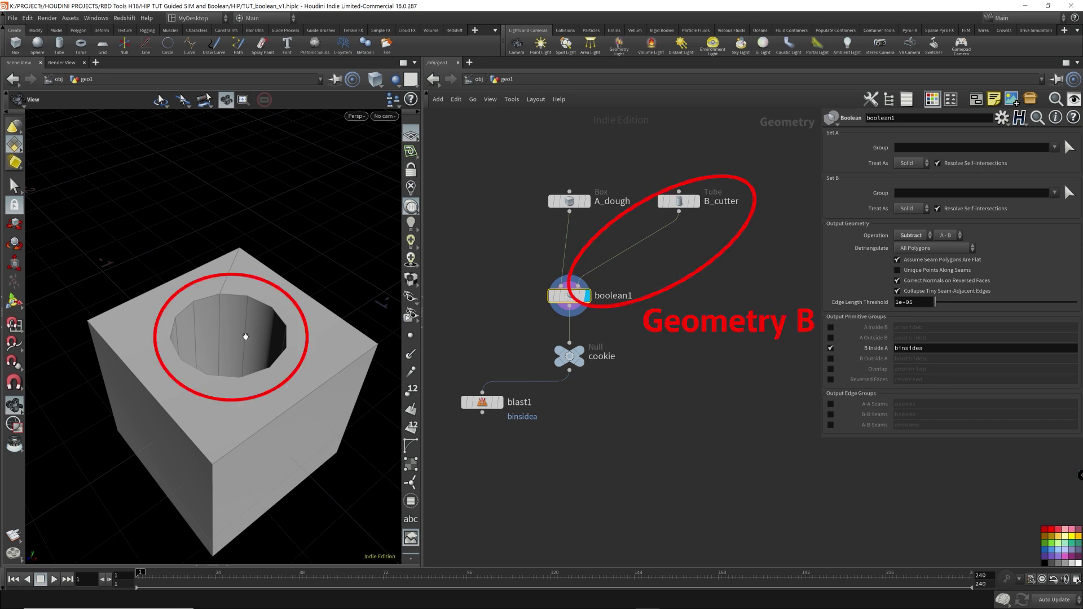
# - Compare blast1's binsidea group with boolean1's output group settings
pyautogui.moveTo(530, 307); pyautogui.dragTo(622, 272)
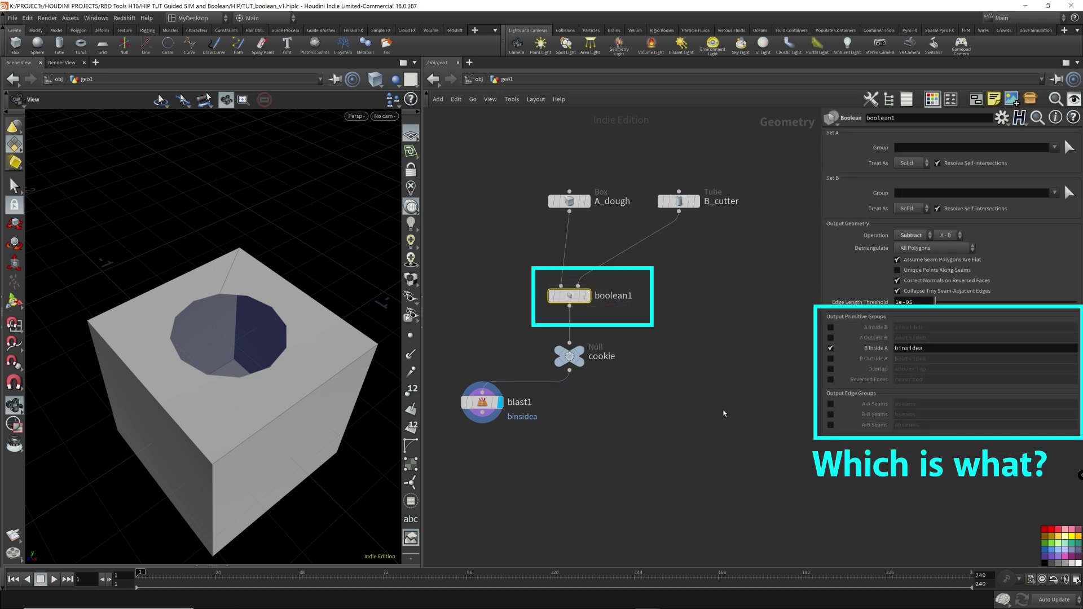
pyautogui.click(483, 403)
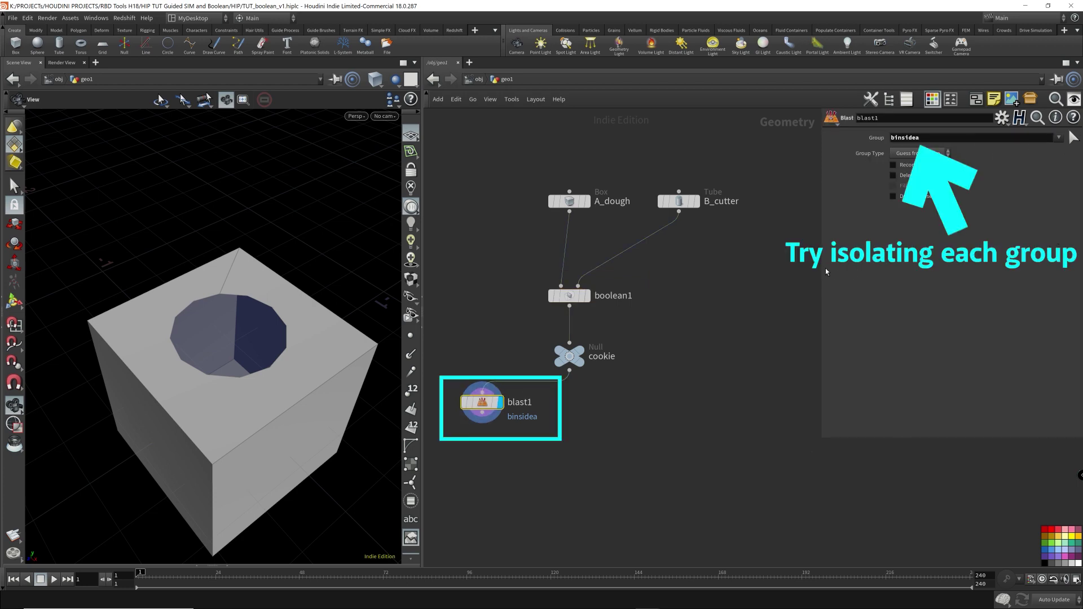
pyautogui.click(569, 295)
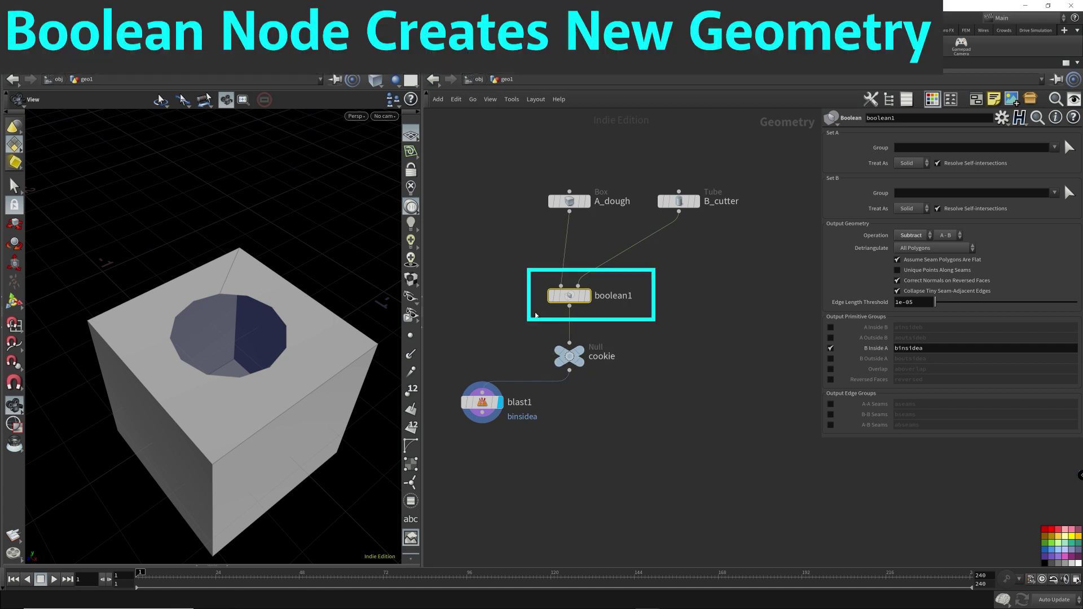
# - Display boolean1's result and look over the A_dough input
pyautogui.click(587, 296)
pyautogui.moveTo(303, 343)
pyautogui.mouseDown()
pyautogui.moveTo(295, 360)
pyautogui.moveTo(286, 347)
pyautogui.mouseUp()
pyautogui.moveTo(561, 349)
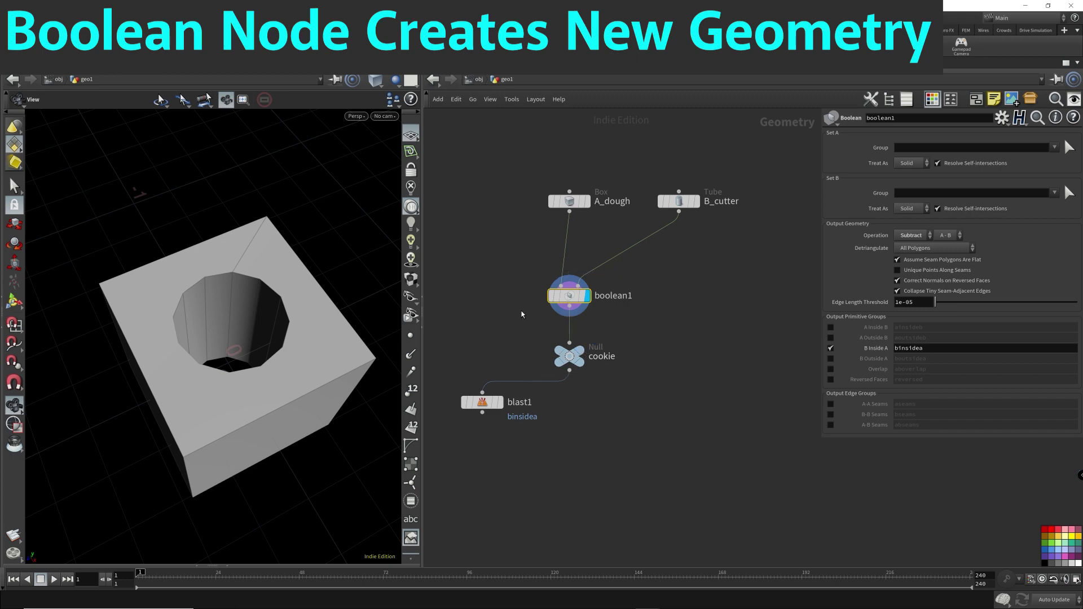
pyautogui.moveTo(502, 234)
pyautogui.mouseDown()
pyautogui.moveTo(570, 181)
pyautogui.moveTo(751, 166)
pyautogui.mouseUp()
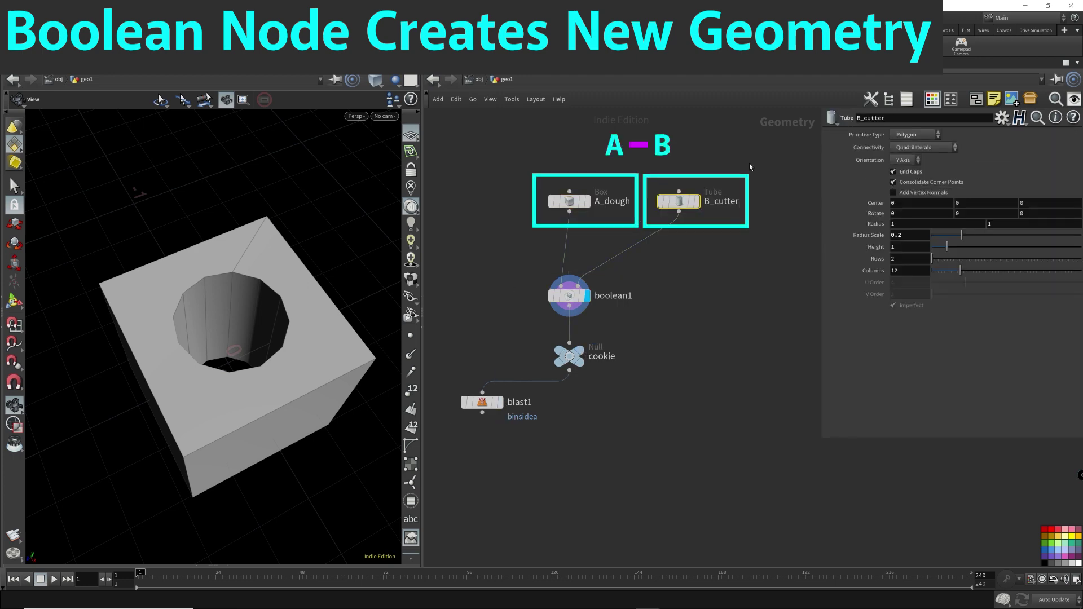
# - Display blast1's output and view the cube's top from above
pyautogui.moveTo(497, 315); pyautogui.dragTo(665, 272)
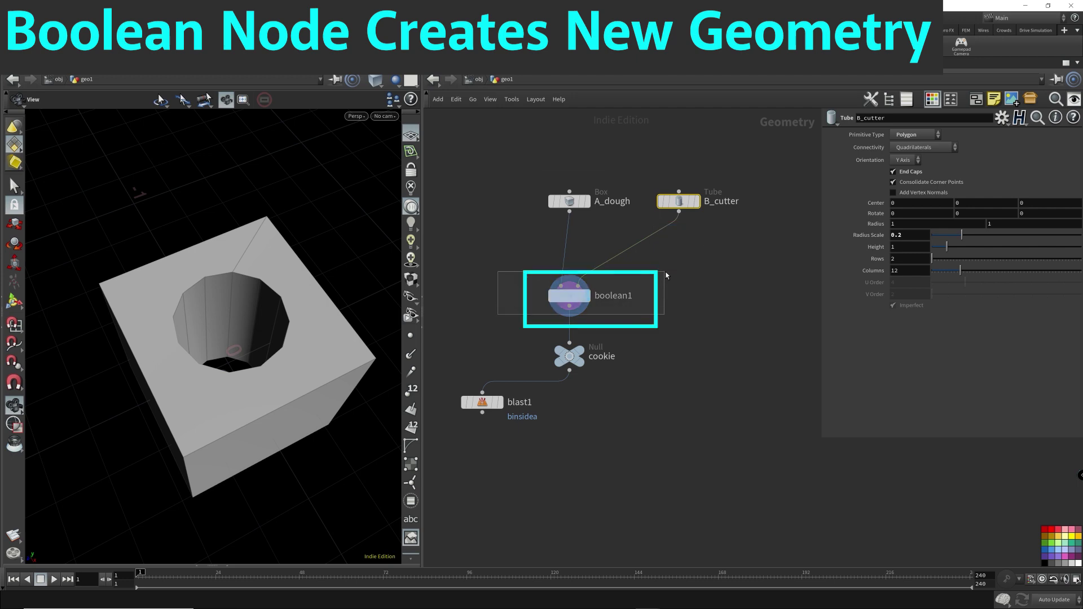
pyautogui.click(501, 403)
pyautogui.click(482, 402)
pyautogui.moveTo(324, 321); pyautogui.dragTo(324, 368)
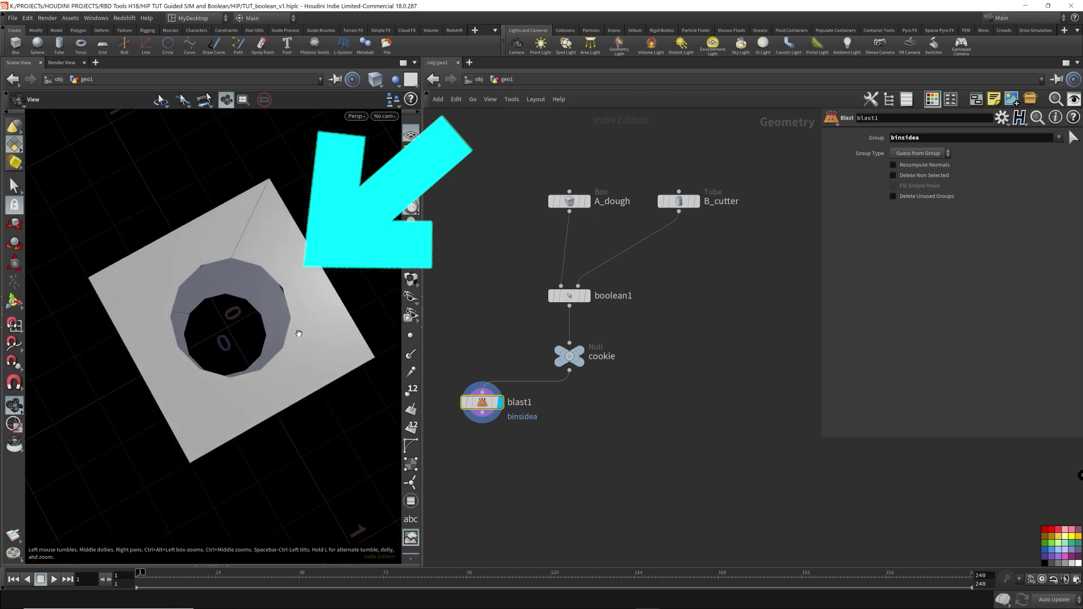
pyautogui.moveTo(299, 329); pyautogui.dragTo(316, 307)
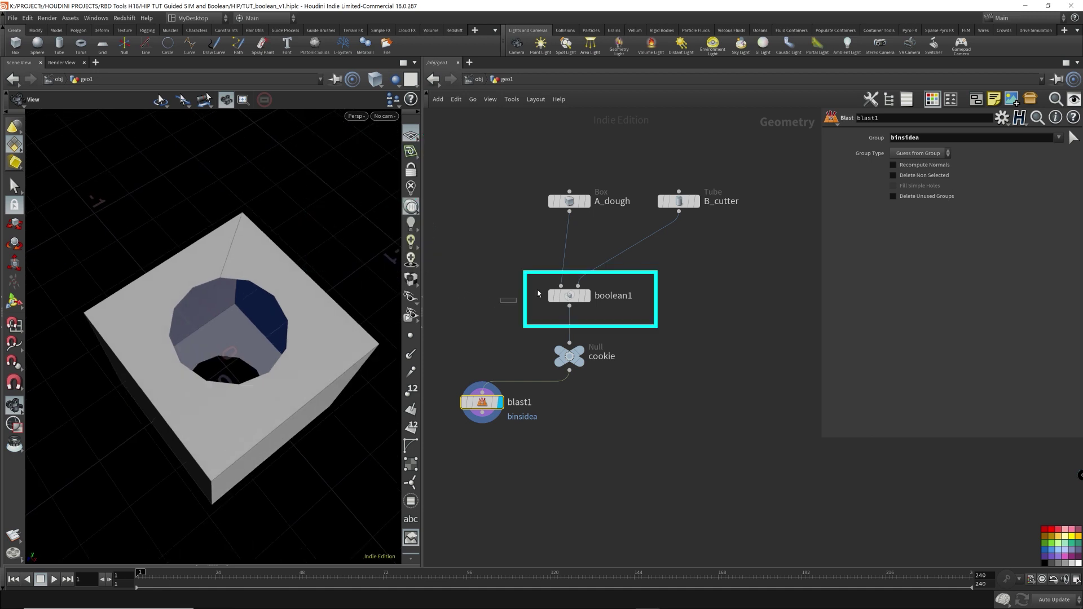
# - Return the display flag to boolean1 and look down into the cylindrical hole
pyautogui.click(568, 296)
pyautogui.click(587, 296)
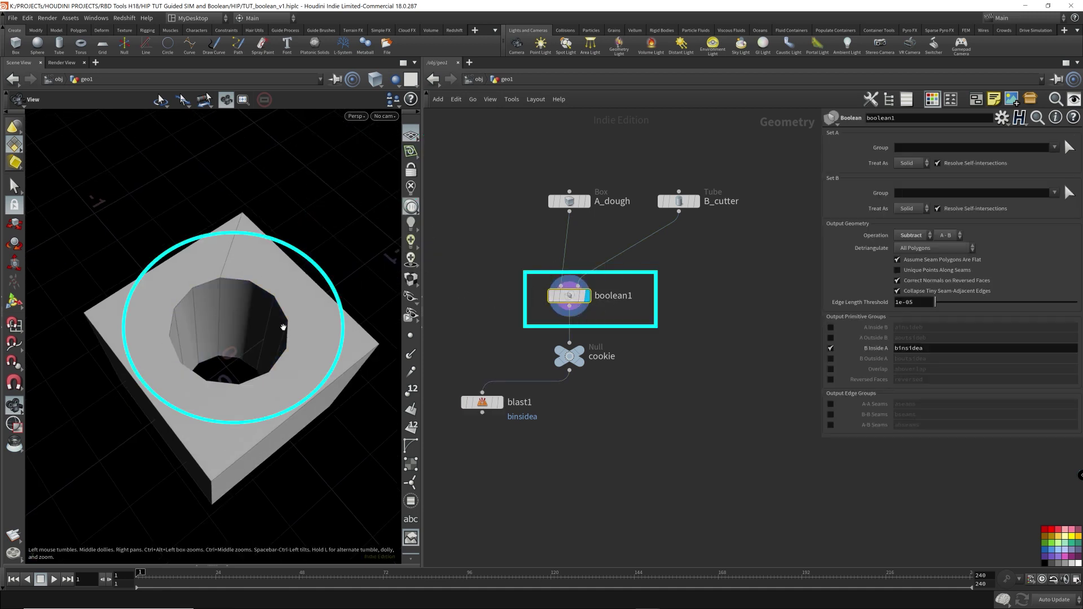
pyautogui.moveTo(267, 378); pyautogui.dragTo(304, 367)
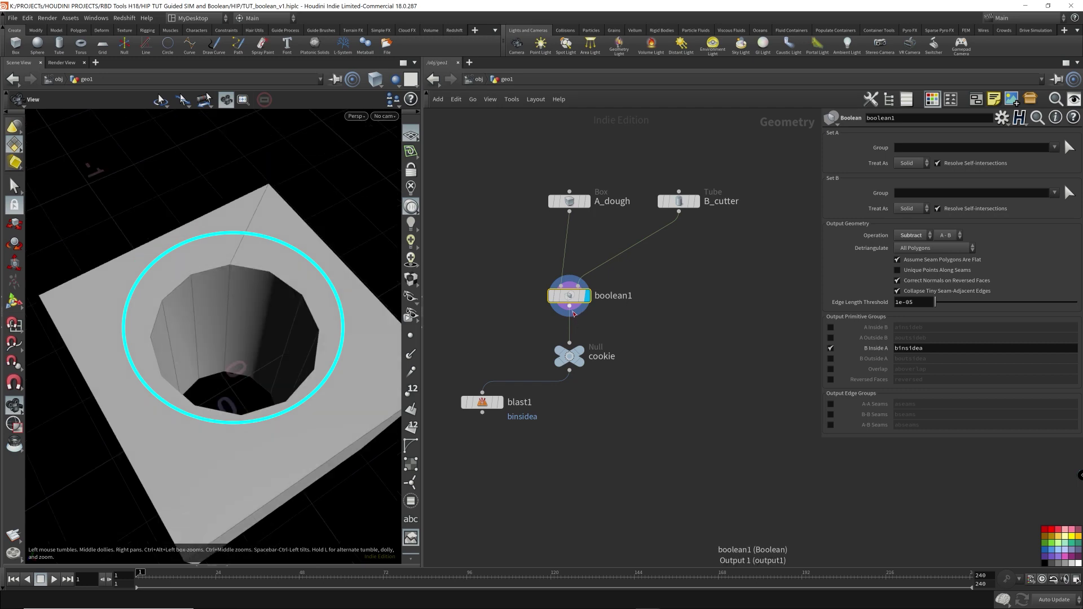
# - Add a Clip node wired from the cookie null and display its clipped result
pyautogui.click(570, 371)
pyautogui.press('Tab')
pyautogui.write('clip')
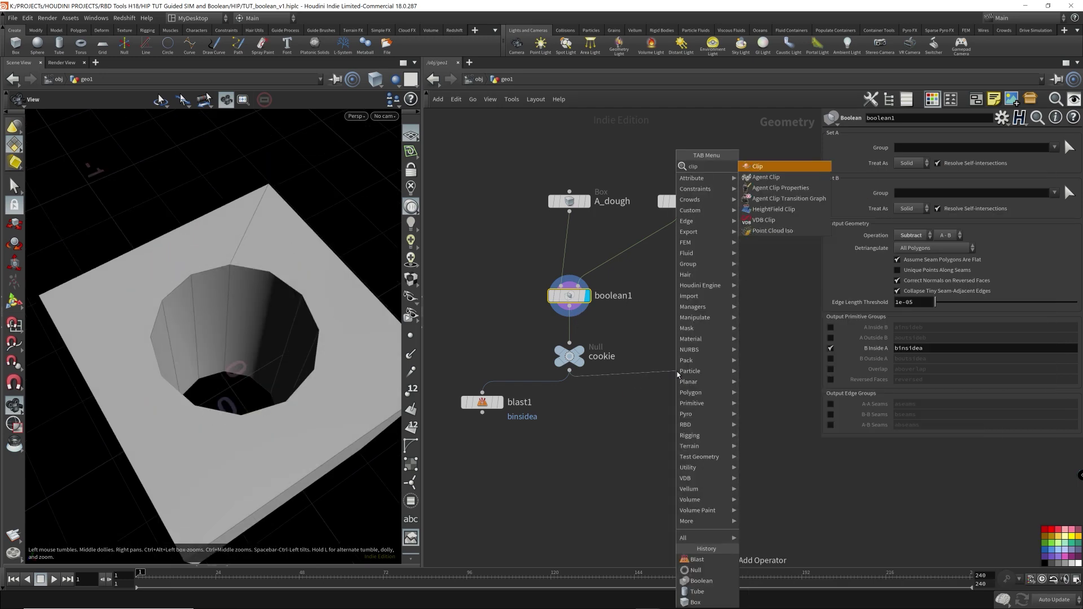
pyautogui.press('Return')
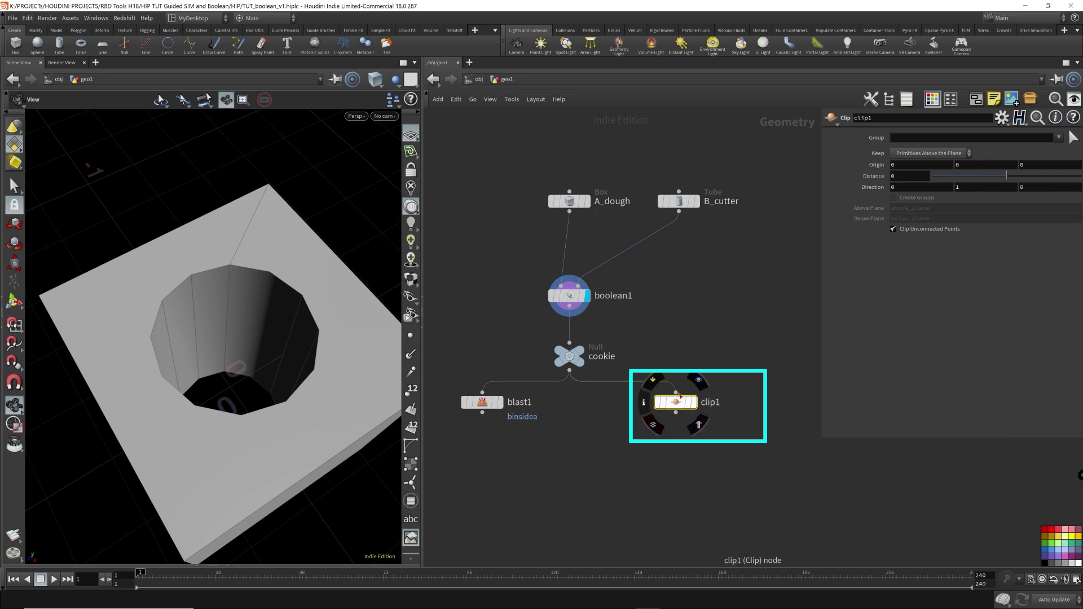
pyautogui.click(694, 402)
pyautogui.moveTo(267, 300); pyautogui.dragTo(246, 294)
# - Rotate the clip plane vertical (direction about -0.9998, -0.022, 0), then redisplay cookie
pyautogui.press('Return')
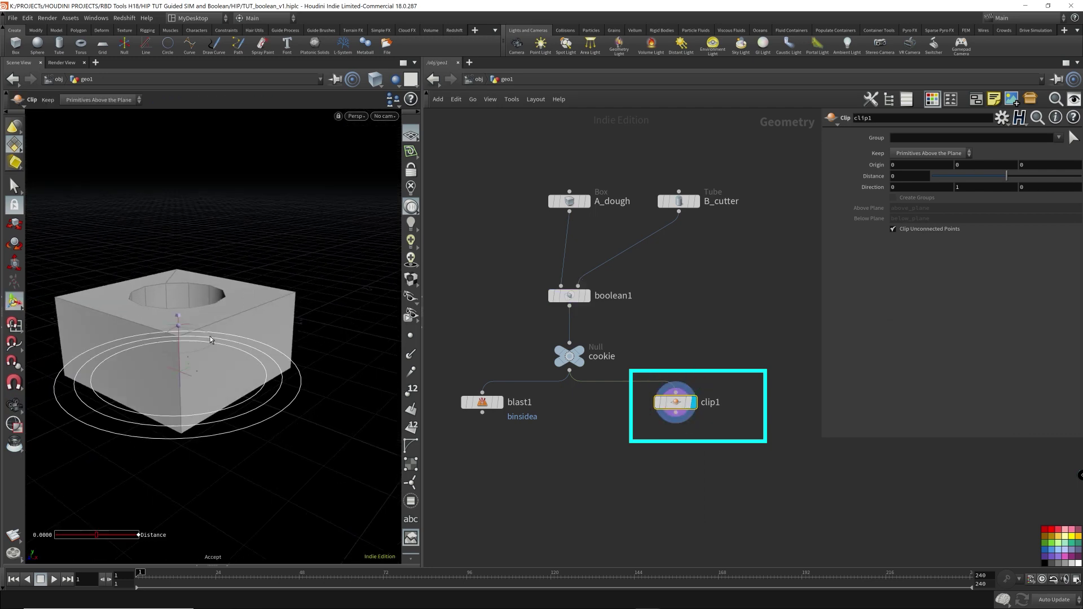
pyautogui.moveTo(188, 335); pyautogui.dragTo(308, 308)
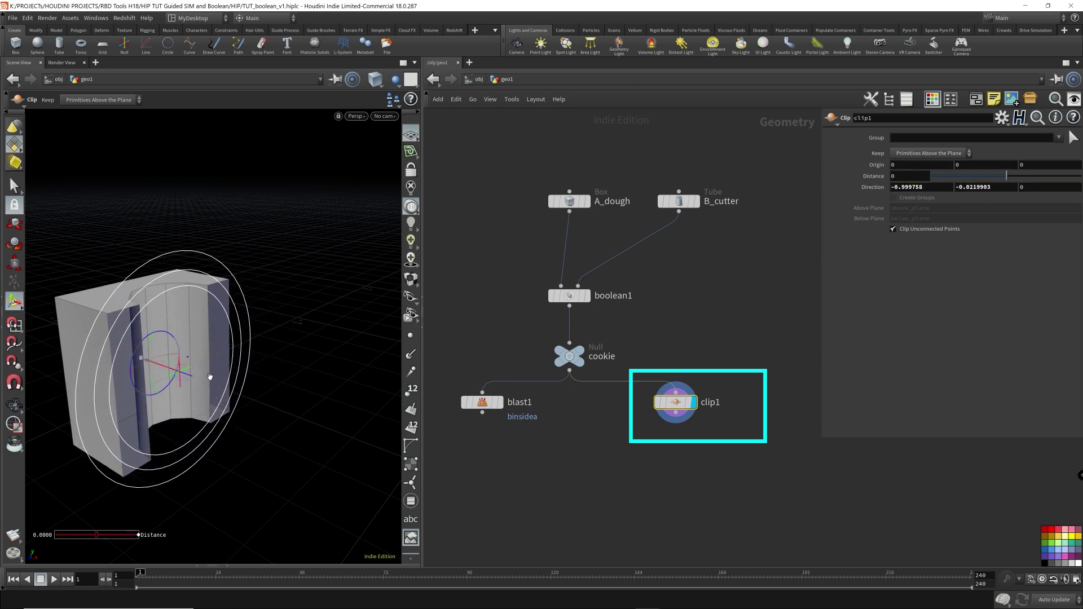
pyautogui.moveTo(228, 334); pyautogui.dragTo(293, 309)
pyautogui.moveTo(291, 310); pyautogui.dragTo(289, 347, button='middle')
pyautogui.moveTo(308, 322); pyautogui.dragTo(319, 265, button='right')
pyautogui.moveTo(319, 265); pyautogui.dragTo(225, 329)
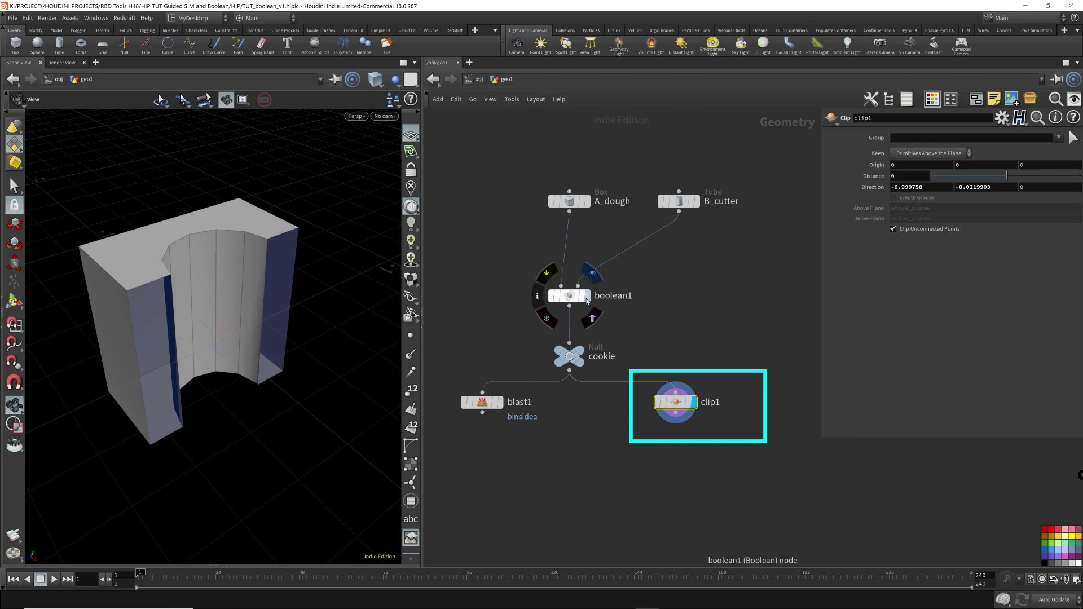
pyautogui.click(580, 351)
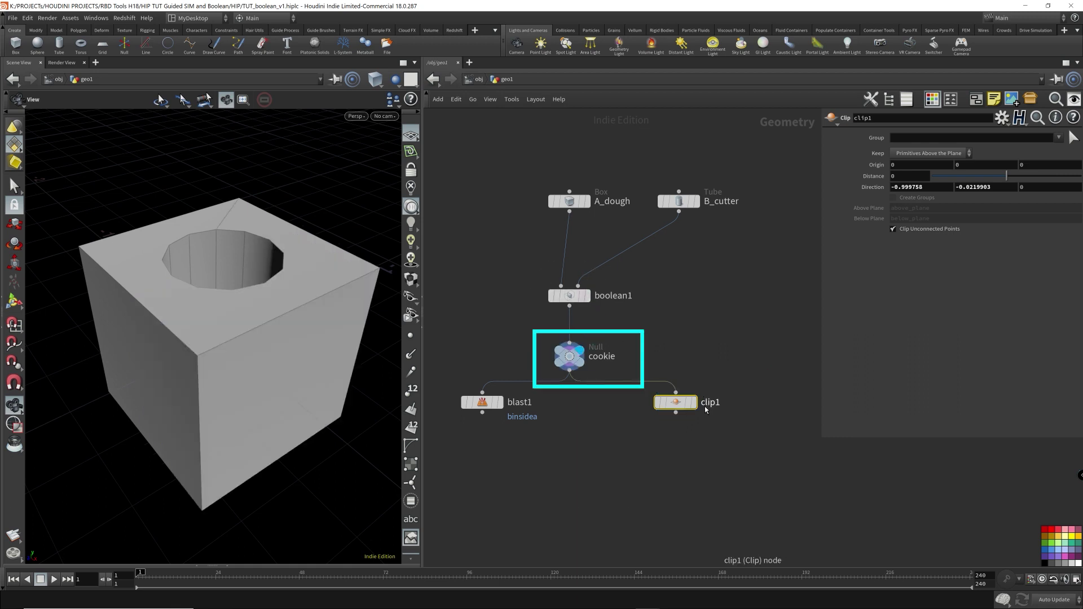
pyautogui.click(696, 405)
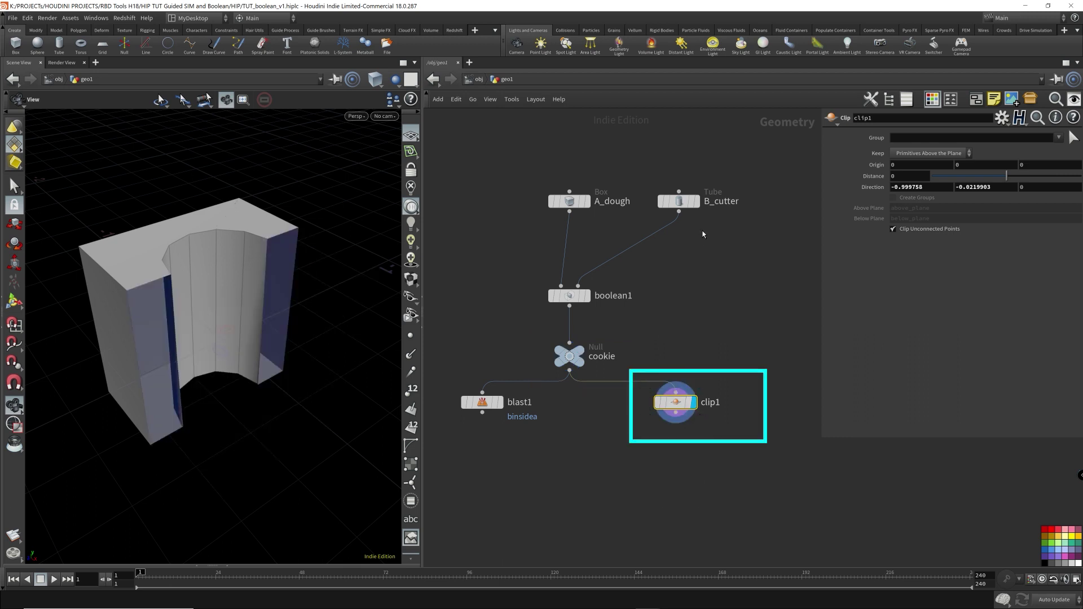
pyautogui.click(698, 203)
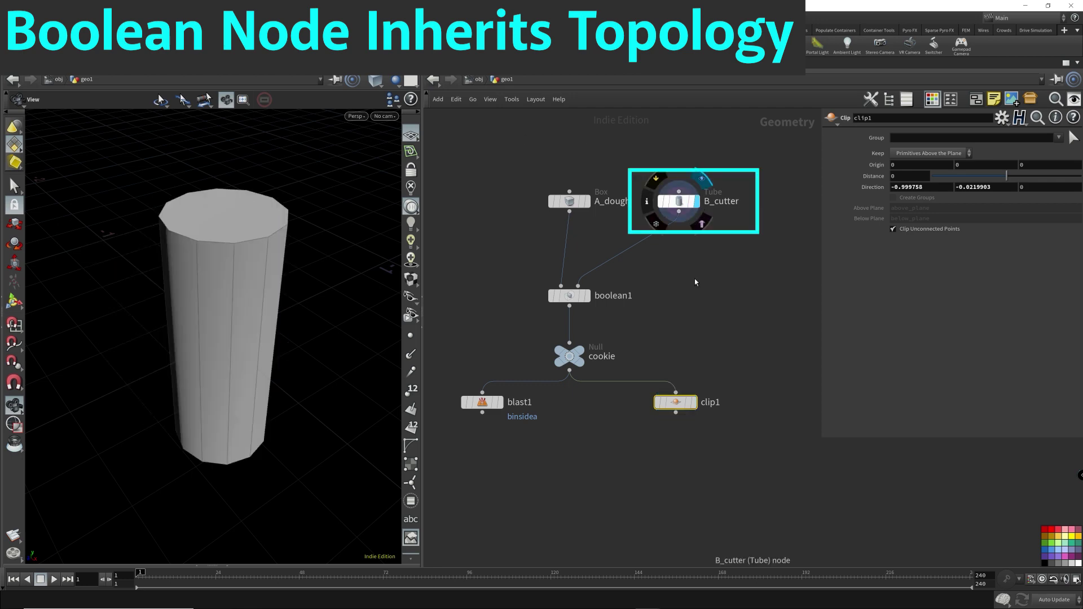
pyautogui.click(583, 296)
pyautogui.click(693, 402)
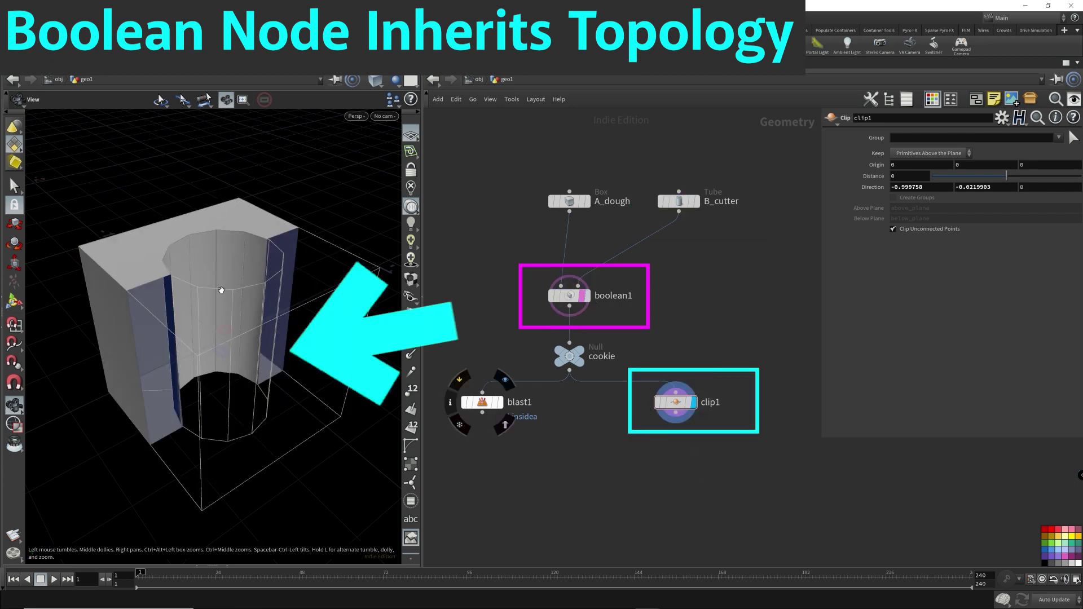
pyautogui.click(689, 405)
pyautogui.click(690, 405)
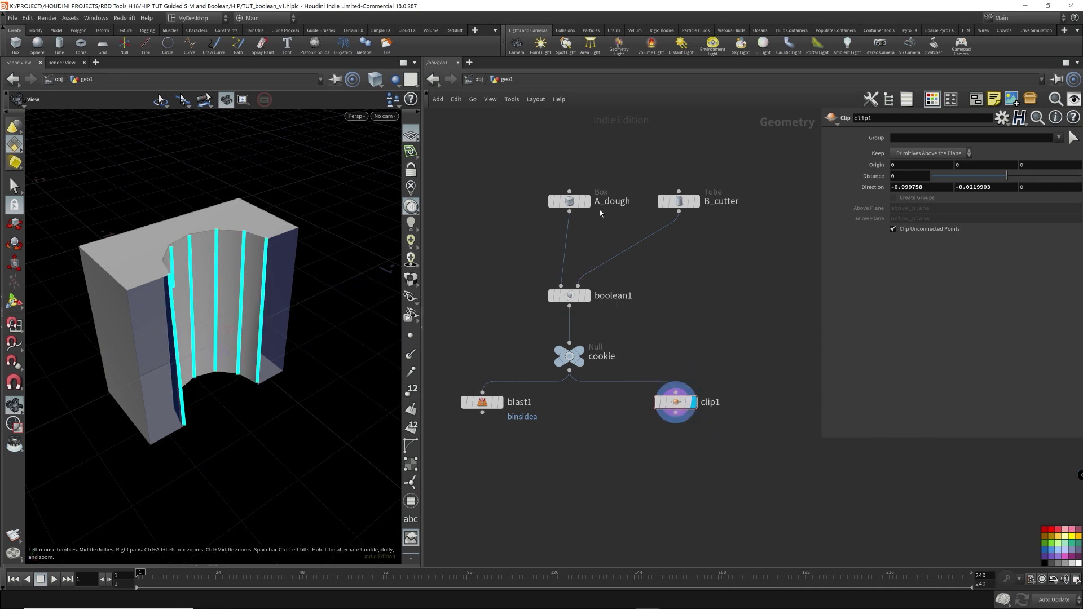
pyautogui.click(699, 203)
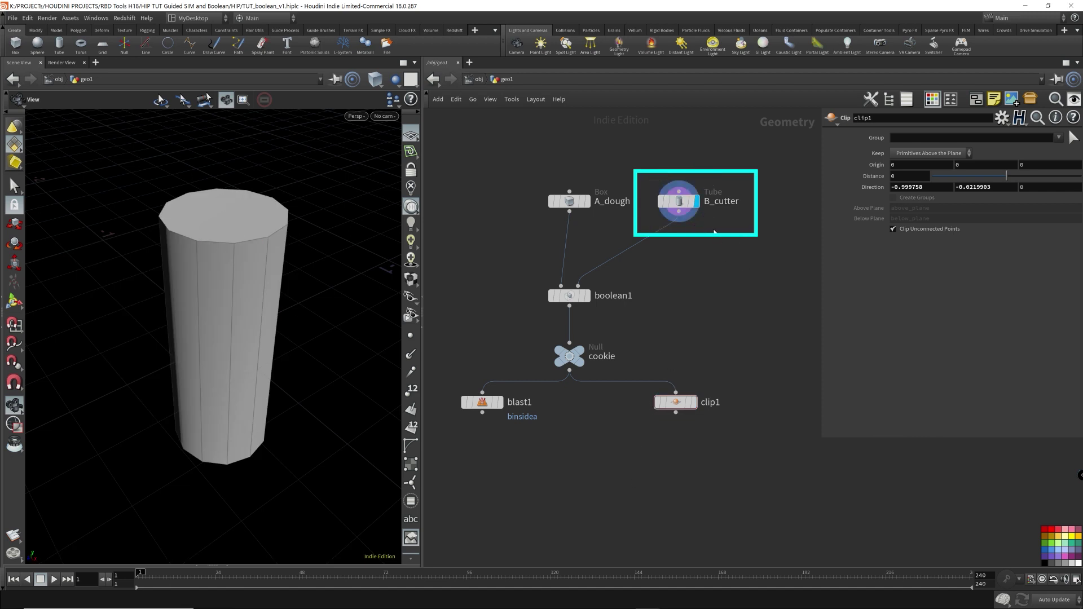
pyautogui.press('Down')
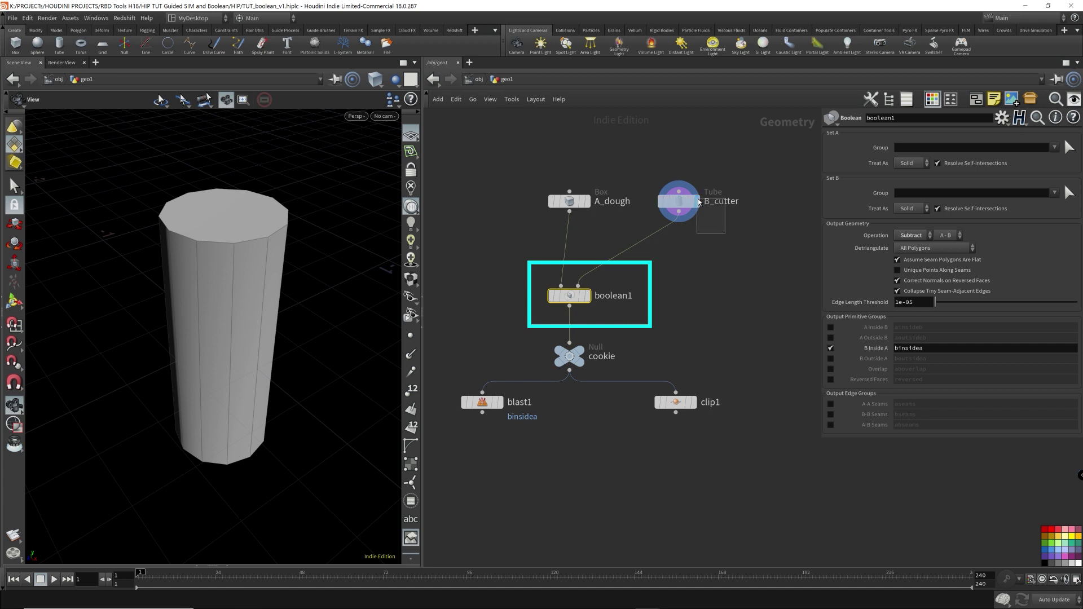
pyautogui.click(679, 201)
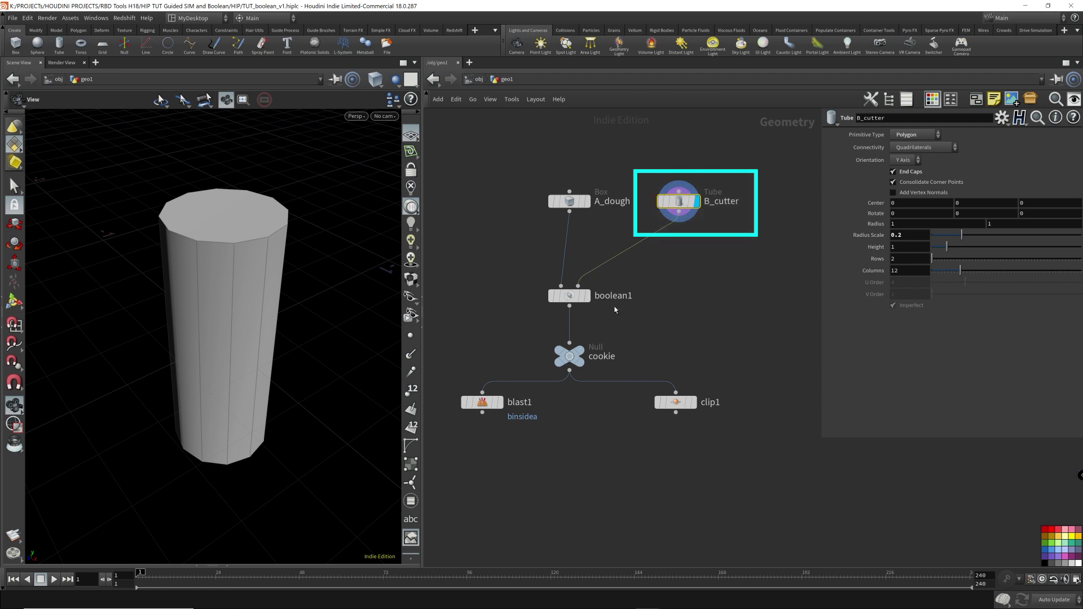
pyautogui.click(692, 403)
pyautogui.click(676, 402)
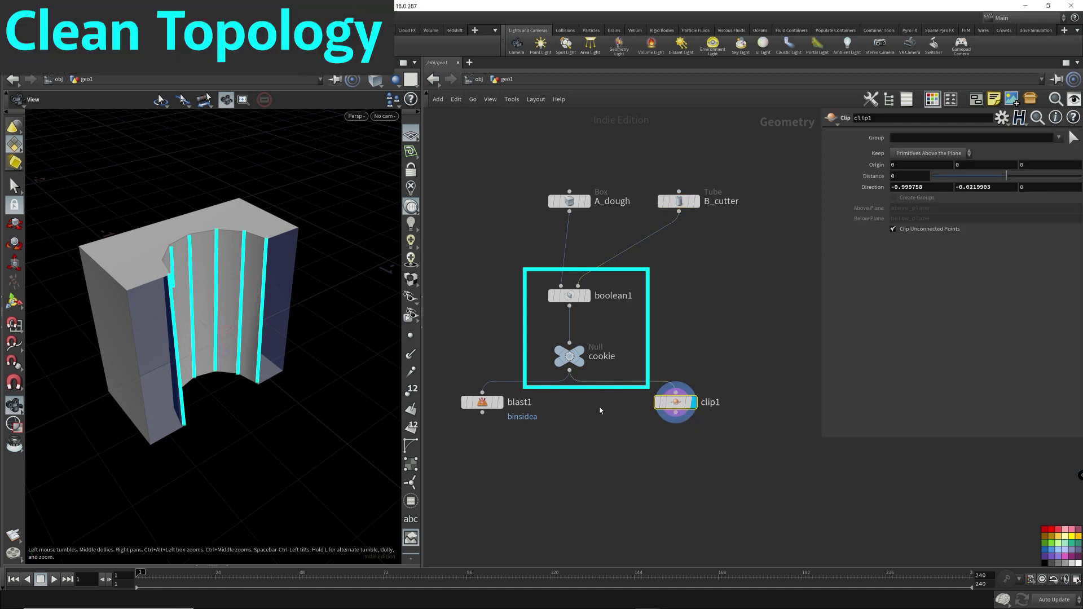
pyautogui.click(615, 352)
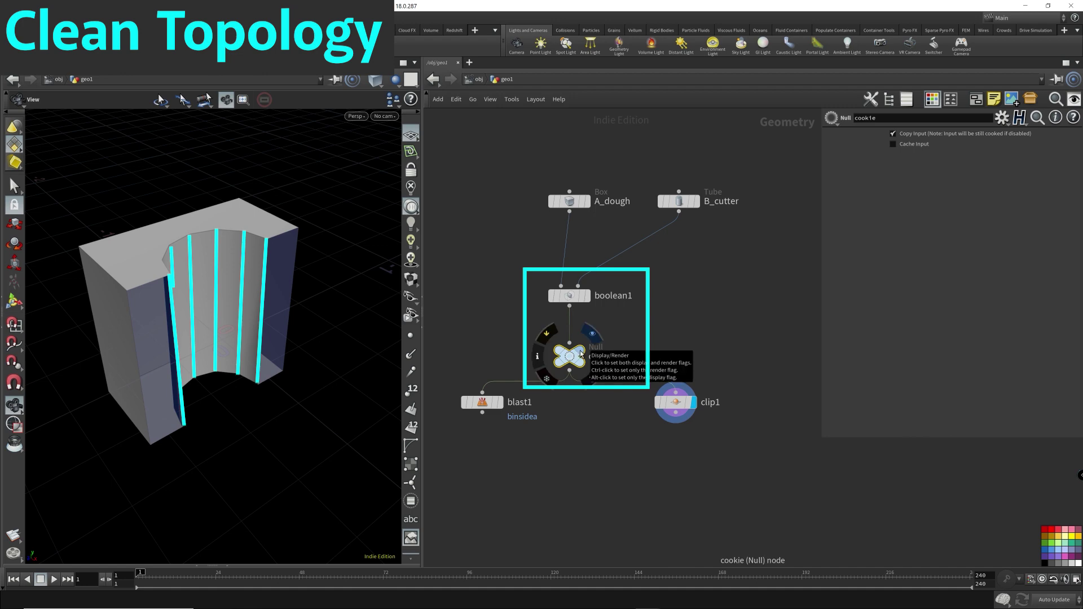
pyautogui.click(581, 354)
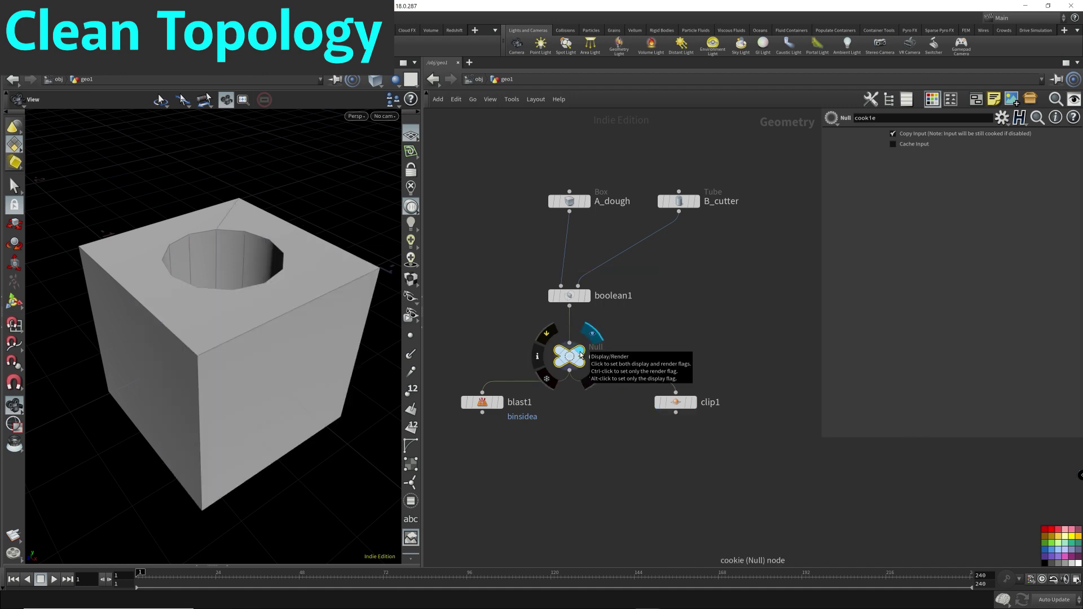
pyautogui.moveTo(225, 237); pyautogui.dragTo(273, 270)
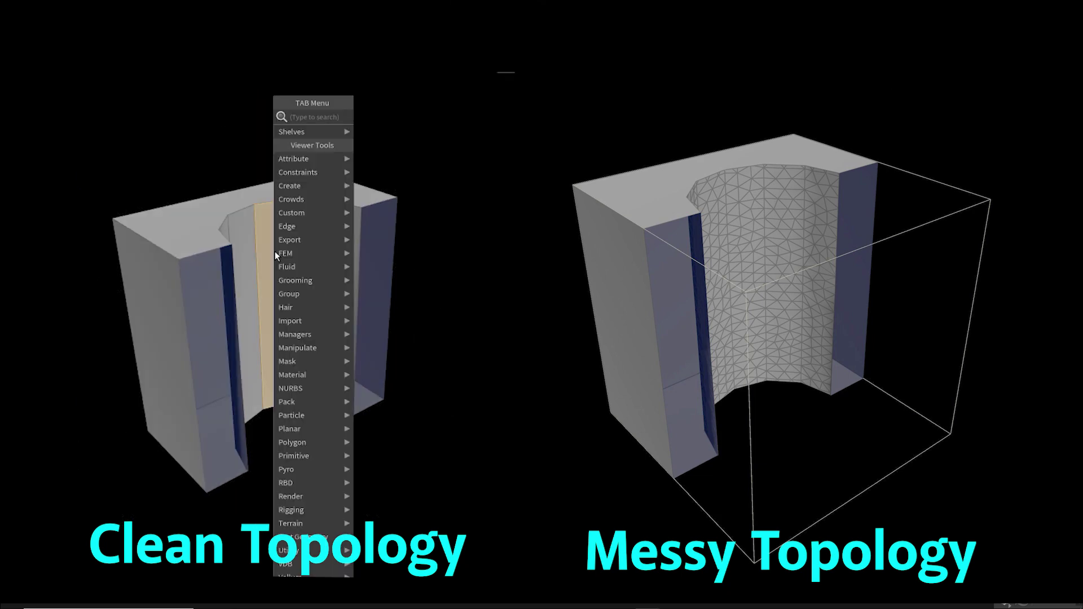
# - Apply PolyExtrude to the selected face and pull it outward into a tall slab
pyautogui.write('extru')
pyautogui.press('Down')
pyautogui.press('Down')
pyautogui.press('Return')
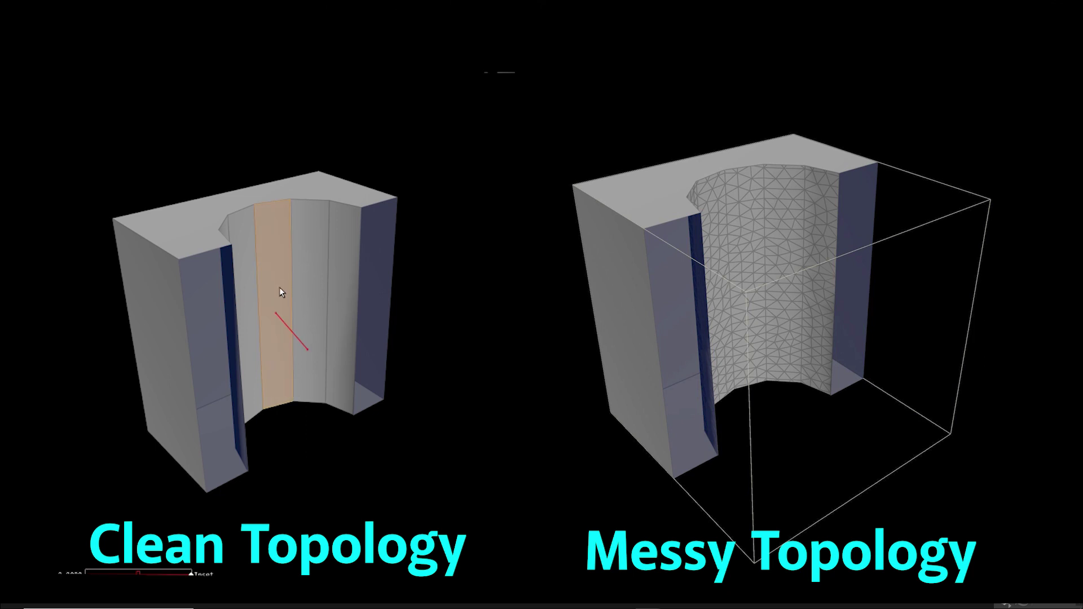
pyautogui.moveTo(286, 327); pyautogui.dragTo(358, 480)
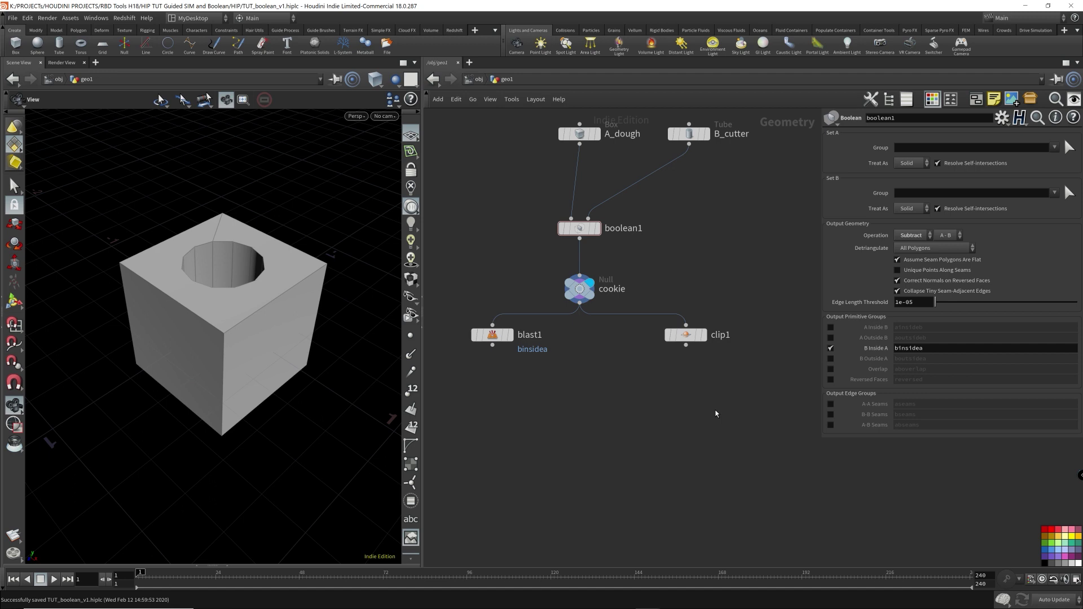
# - Add a new Box node in empty network space and display its unit cube
pyautogui.moveTo(681, 427)
pyautogui.mouseDown(button='middle')
pyautogui.moveTo(682, 394)
pyautogui.moveTo(683, 440)
pyautogui.mouseUp(button='middle')
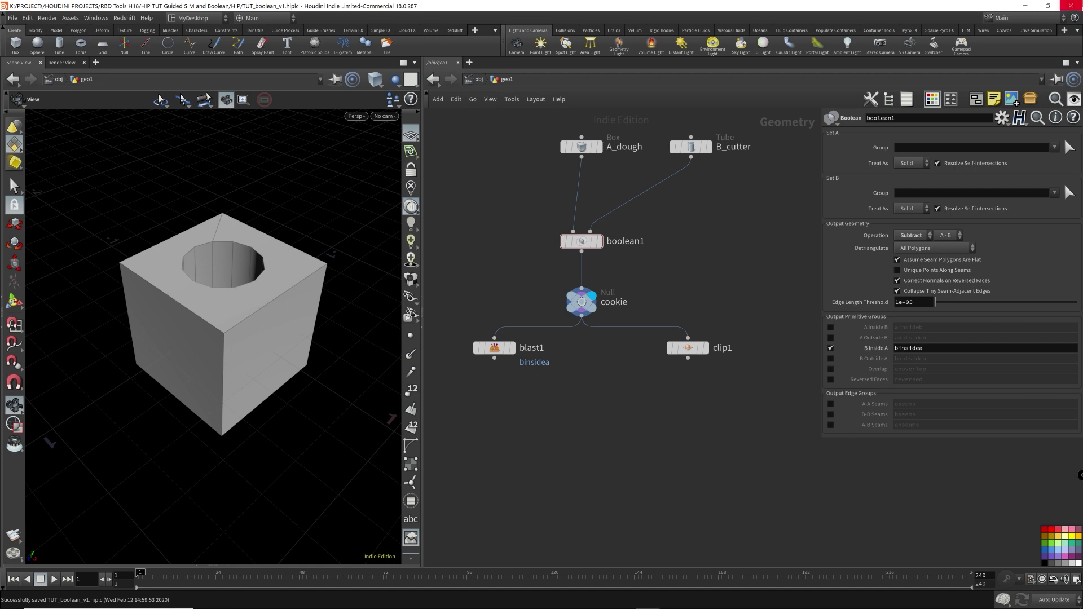
pyautogui.moveTo(672, 406); pyautogui.dragTo(662, 310, button='middle')
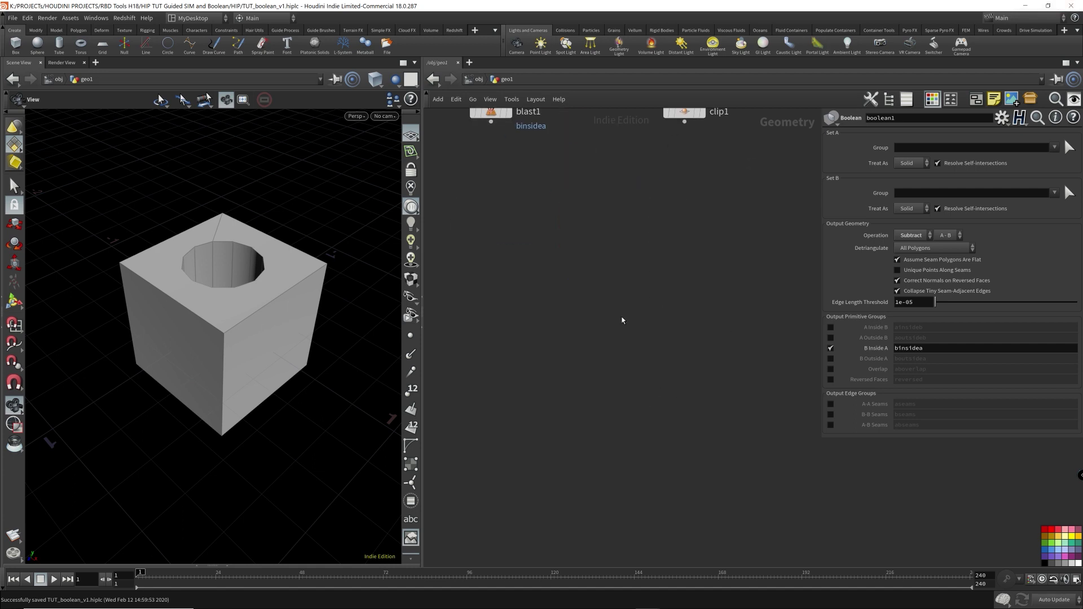
pyautogui.press('Tab')
pyautogui.write('box')
pyautogui.press('Return')
pyautogui.click(551, 288)
pyautogui.moveTo(553, 289); pyautogui.dragTo(556, 391)
pyautogui.moveTo(682, 404); pyautogui.dragTo(692, 245, button='middle')
pyautogui.moveTo(566, 233); pyautogui.dragTo(549, 241)
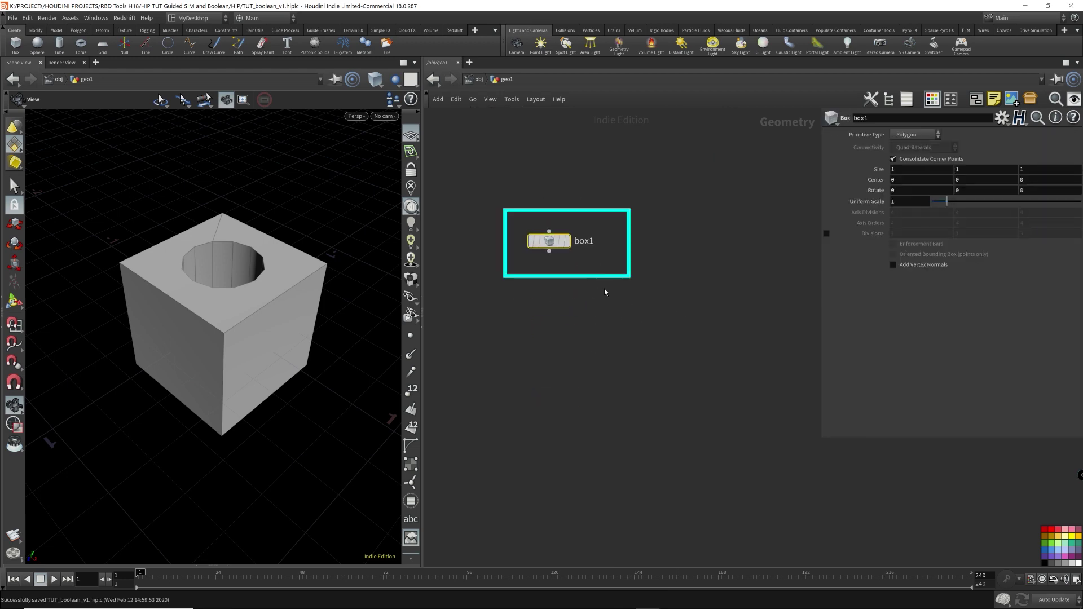
pyautogui.click(567, 242)
pyautogui.scroll(-3, 303, 286)
pyautogui.moveTo(303, 287); pyautogui.dragTo(266, 296)
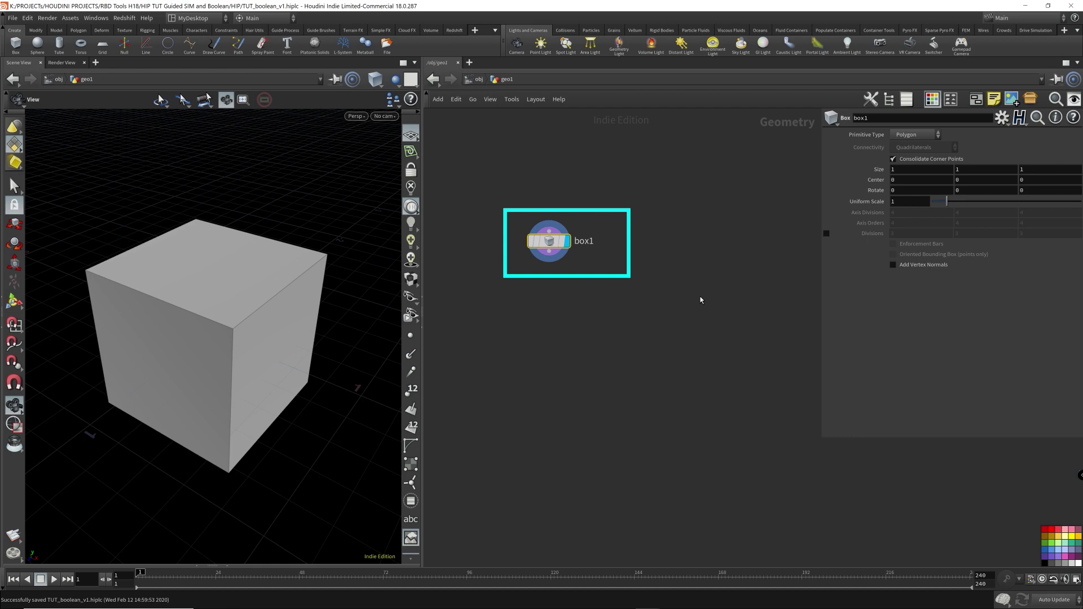
# - Rename the box node to butter
pyautogui.press('F2')
pyautogui.write('butter')
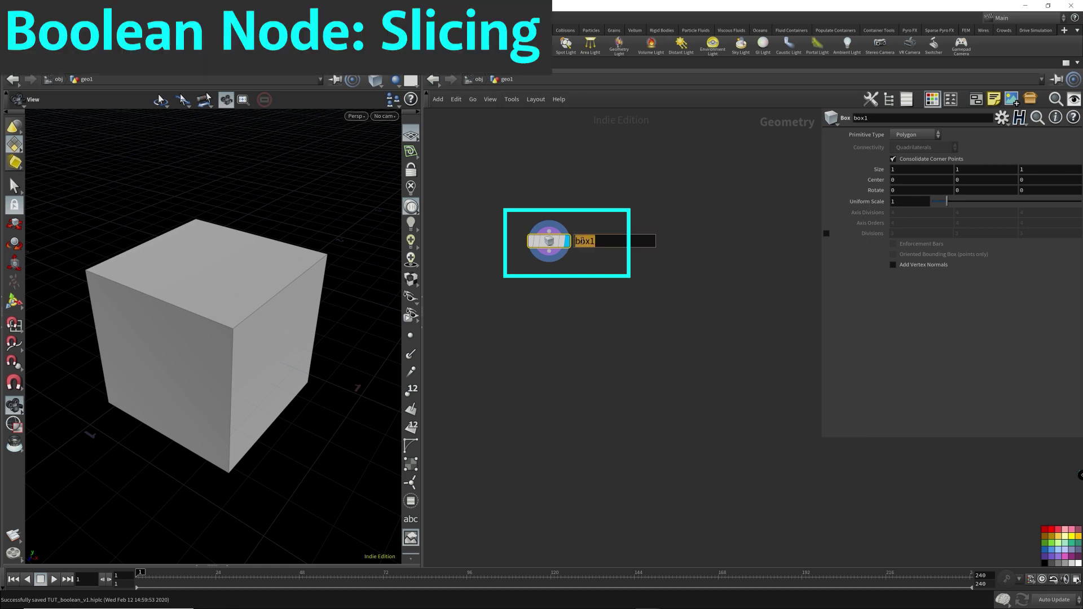
pyautogui.press('Return')
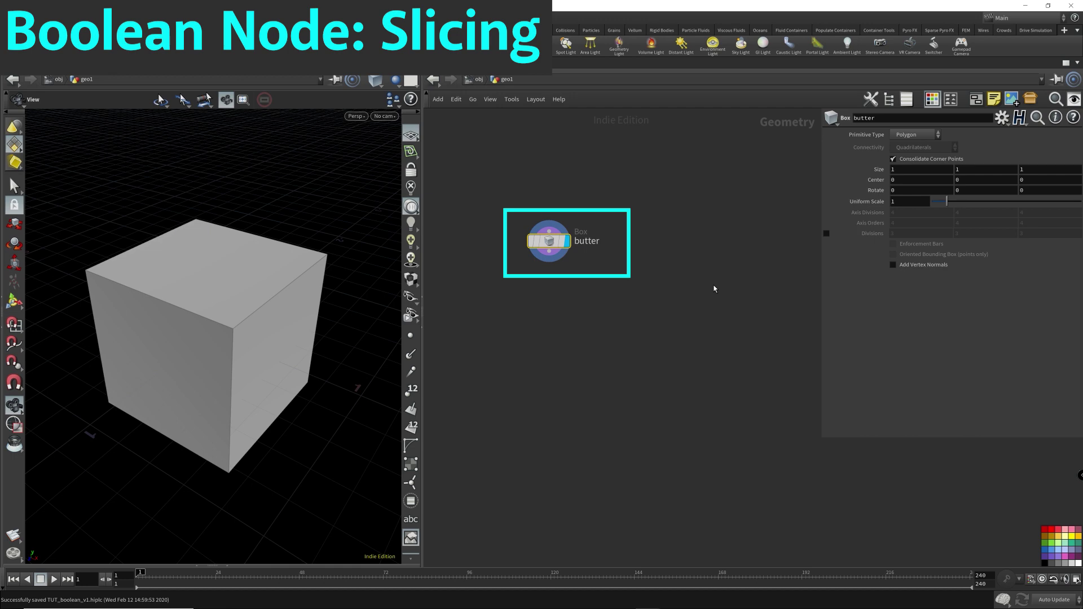
# - Add a Grid node and display it in the viewport
pyautogui.press('Tab')
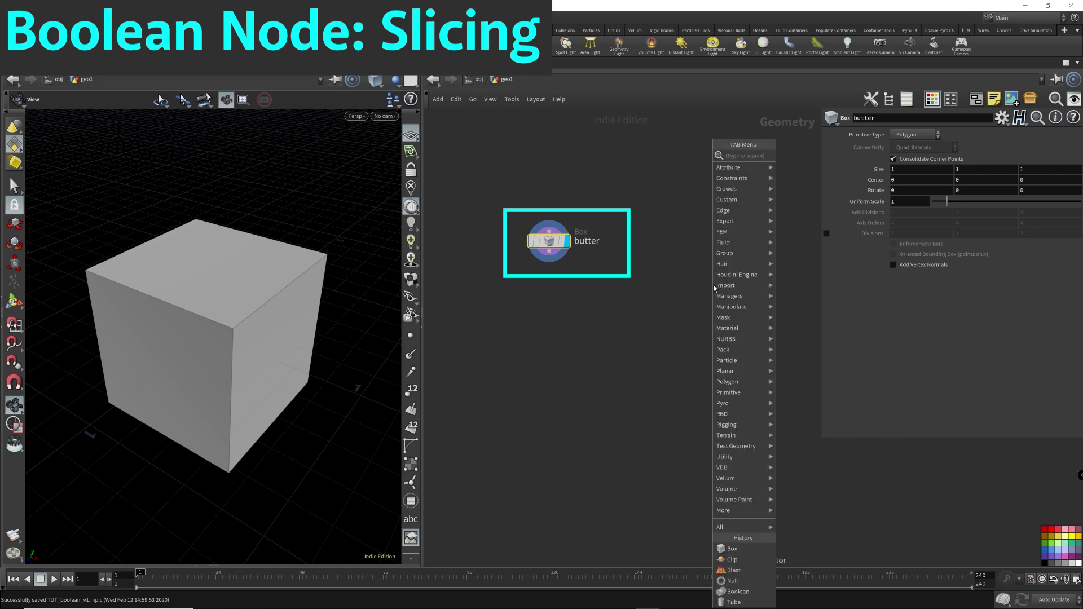
pyautogui.write('grid')
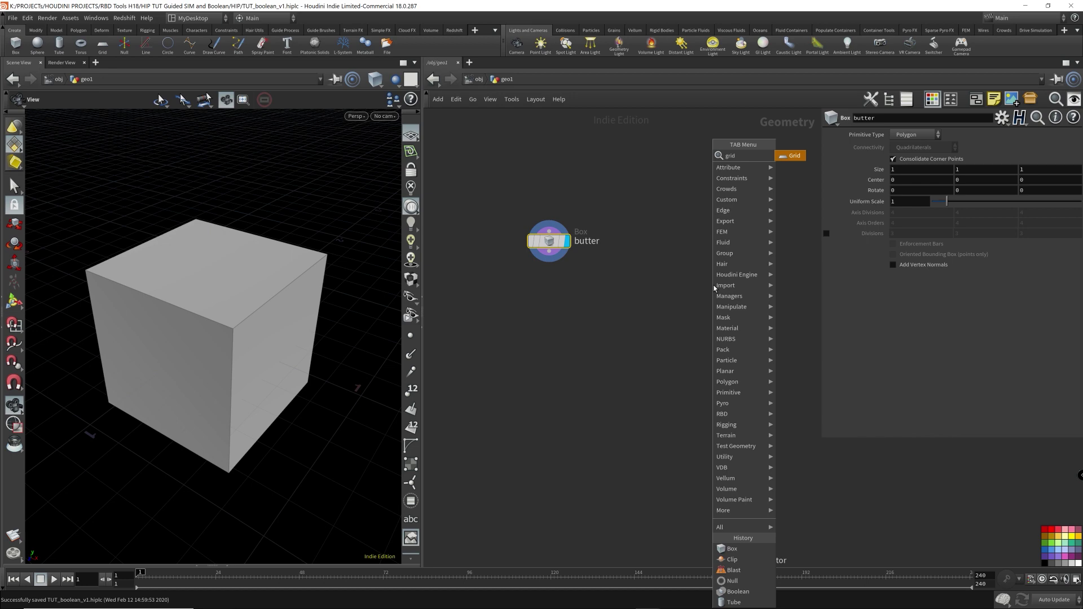
pyautogui.press('Return')
pyautogui.click(713, 244)
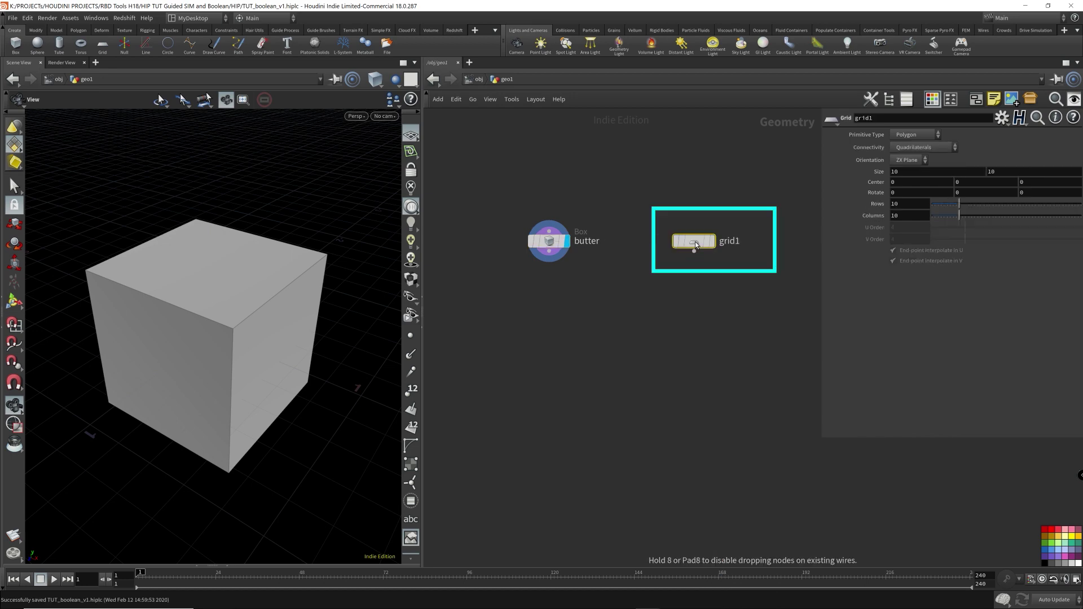
pyautogui.click(712, 241)
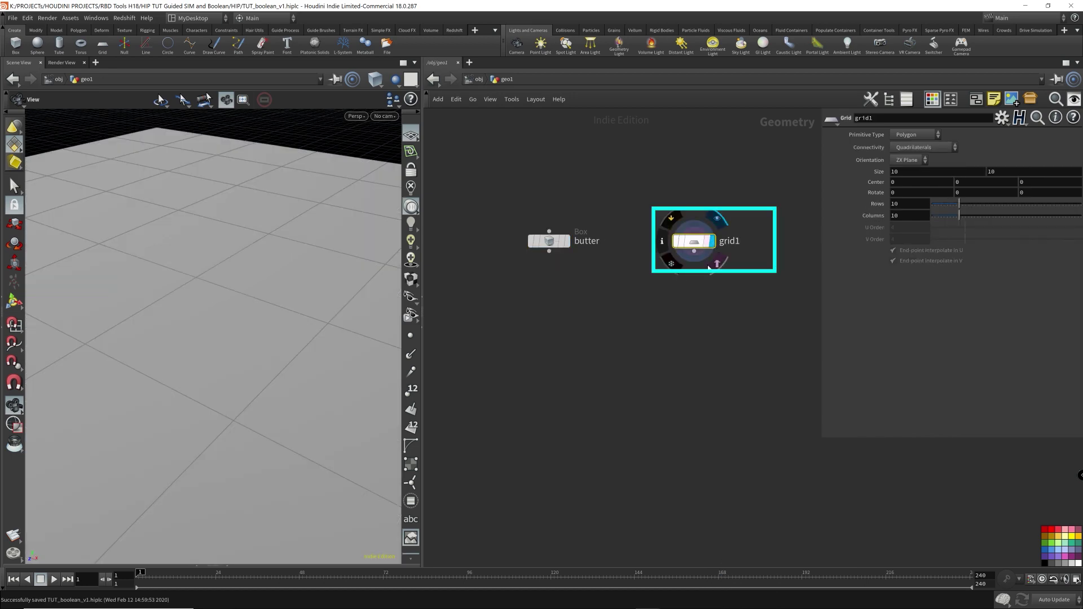
pyautogui.moveTo(358, 297); pyautogui.dragTo(256, 328)
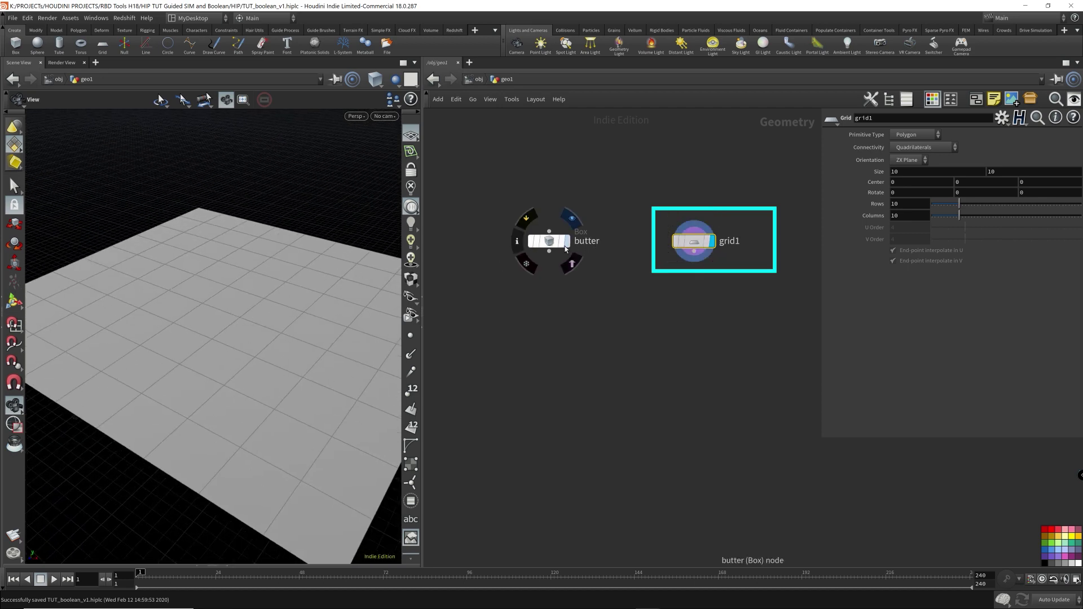
# - Template the butter box as a wireframe and shrink the grid Size from 10 to 2
pyautogui.click(562, 243)
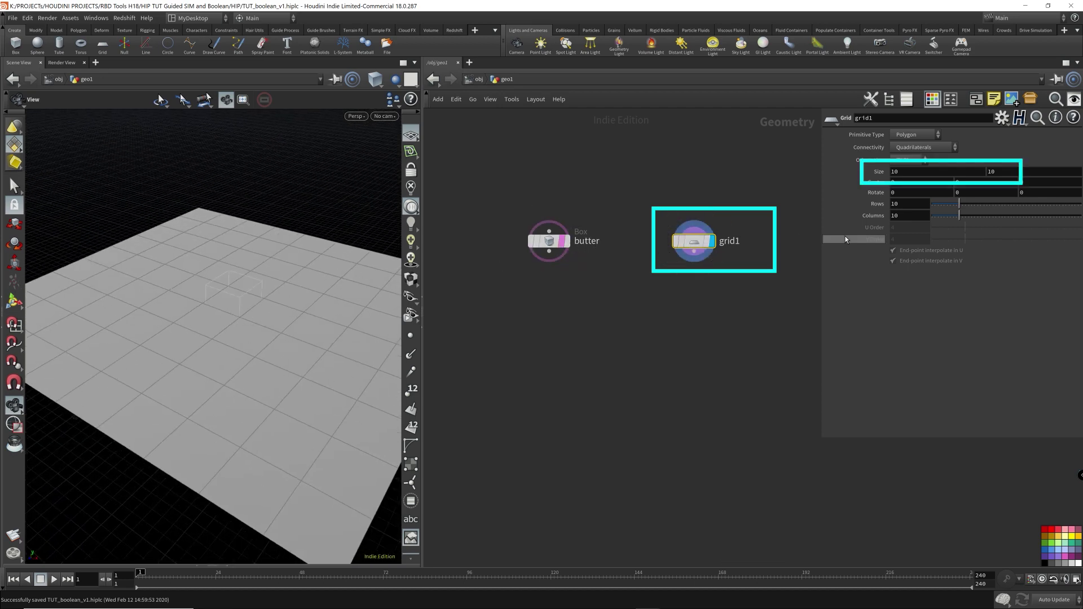
pyautogui.moveTo(895, 168); pyautogui.dragTo(833, 162, button='middle')
pyautogui.scroll(4, 318, 300)
pyautogui.moveTo(318, 300); pyautogui.dragTo(319, 293)
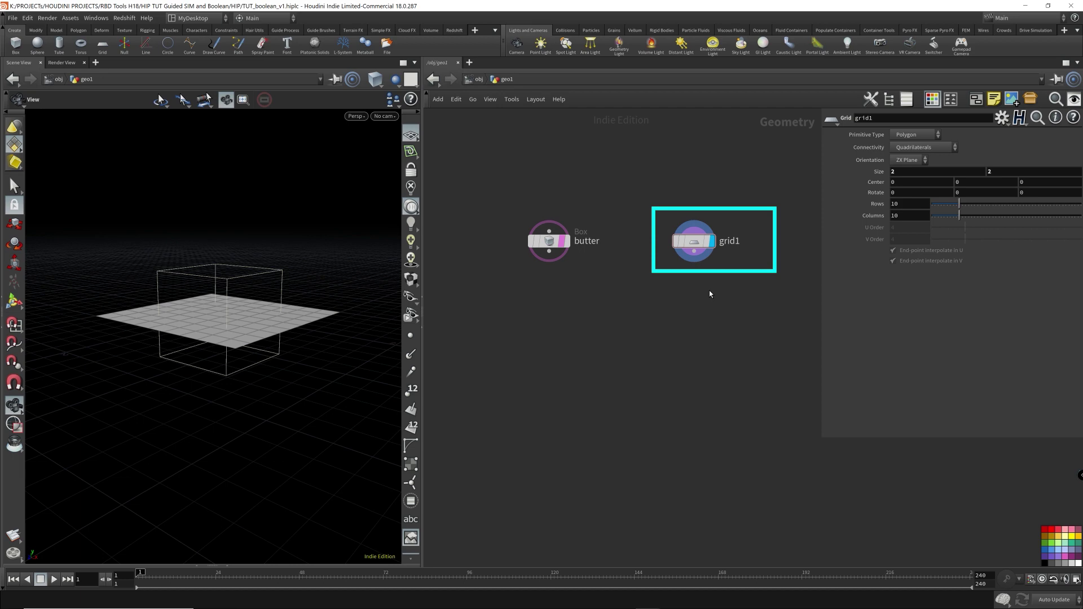
# - Rename the grid node to knief
pyautogui.click(726, 242)
pyautogui.write('knief')
pyautogui.press('Return')
# - Add a Boolean node with butter in input 1 and knief in input 2, and display it
pyautogui.press('Tab')
pyautogui.write('bool')
pyautogui.press('Return')
pyautogui.click(550, 337)
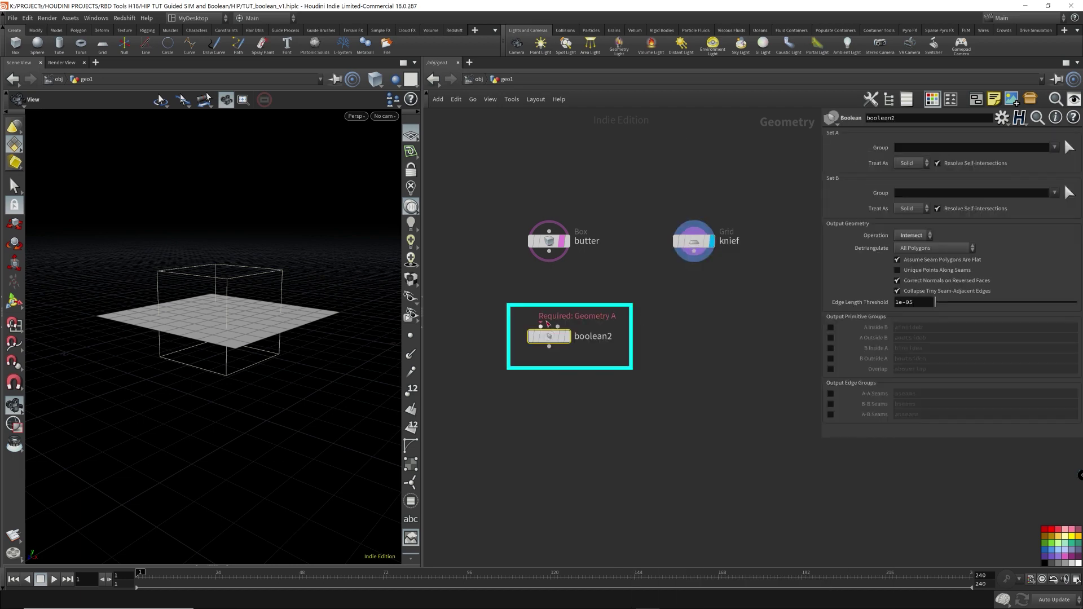
pyautogui.moveTo(549, 252); pyautogui.dragTo(541, 327)
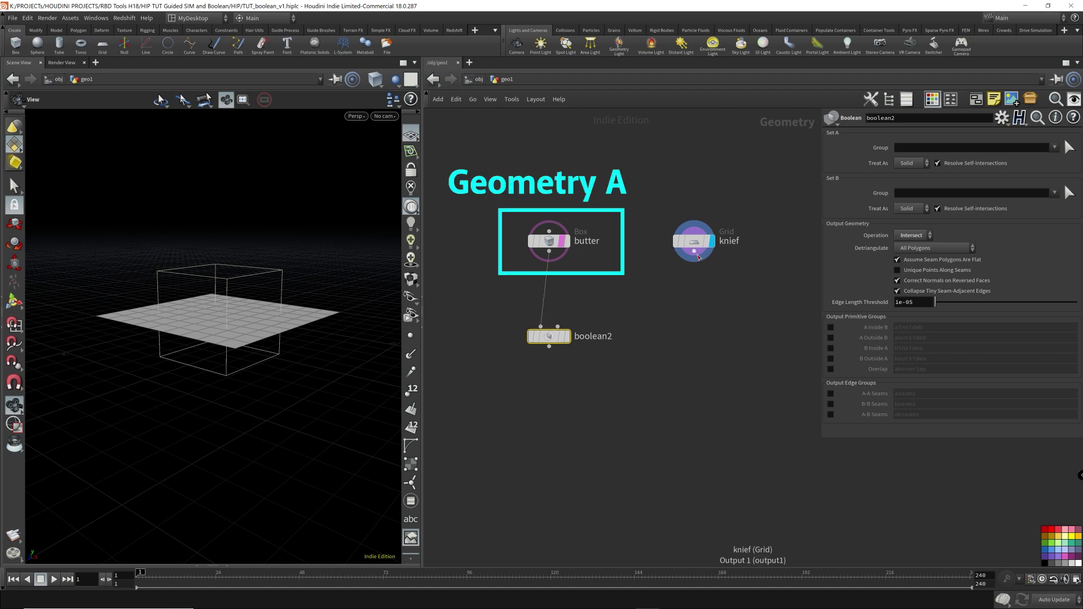
pyautogui.moveTo(694, 252); pyautogui.dragTo(573, 339)
pyautogui.click(568, 337)
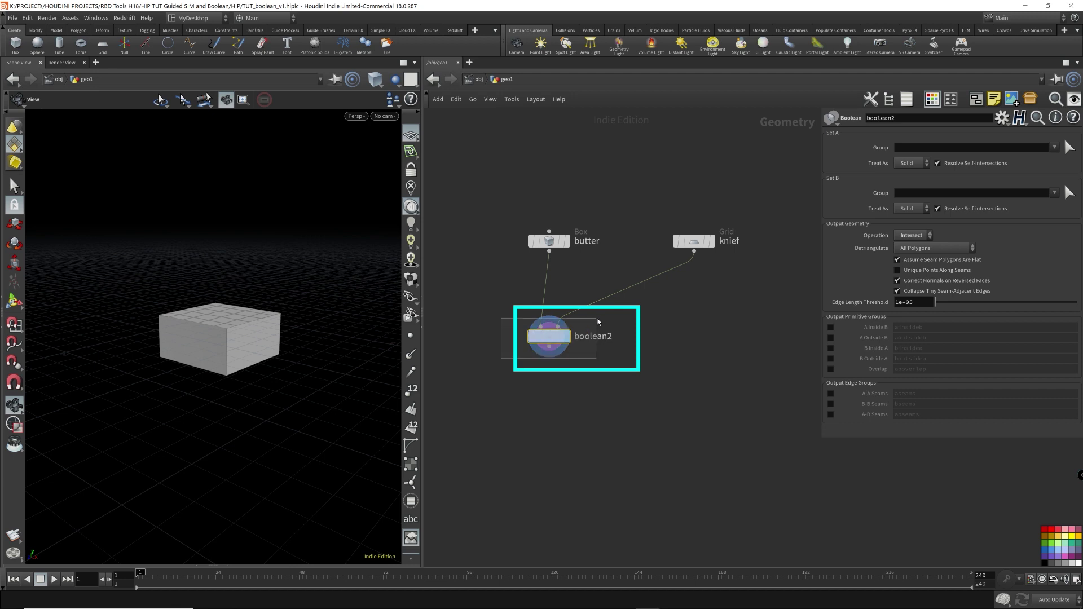
# - Set boolean2's Operation to Shatter and its Set B Treat As to Surface
pyautogui.moveTo(599, 321); pyautogui.dragTo(602, 319)
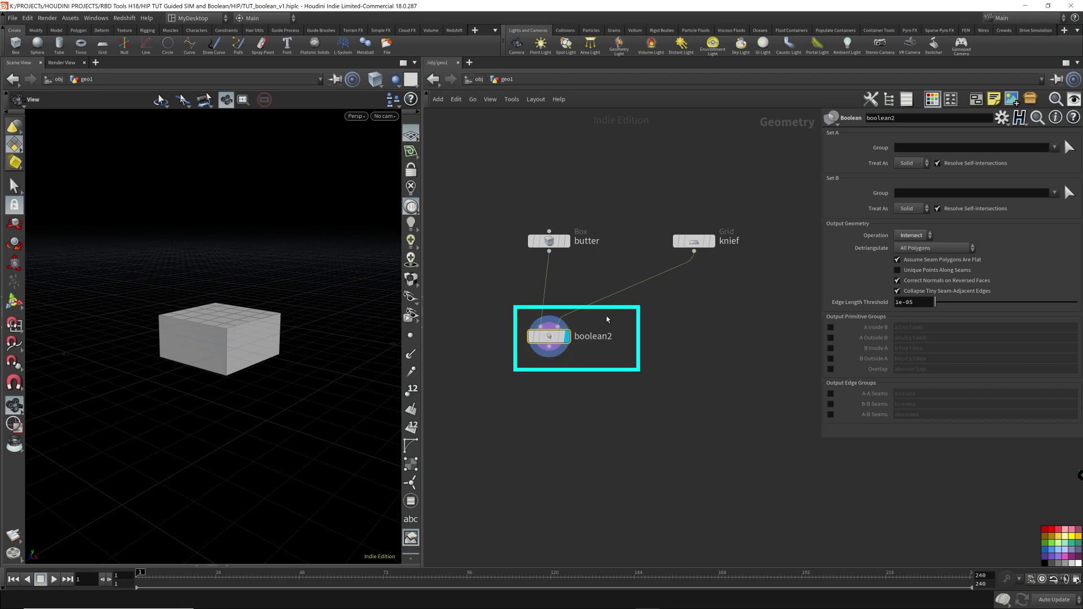
pyautogui.click(912, 236)
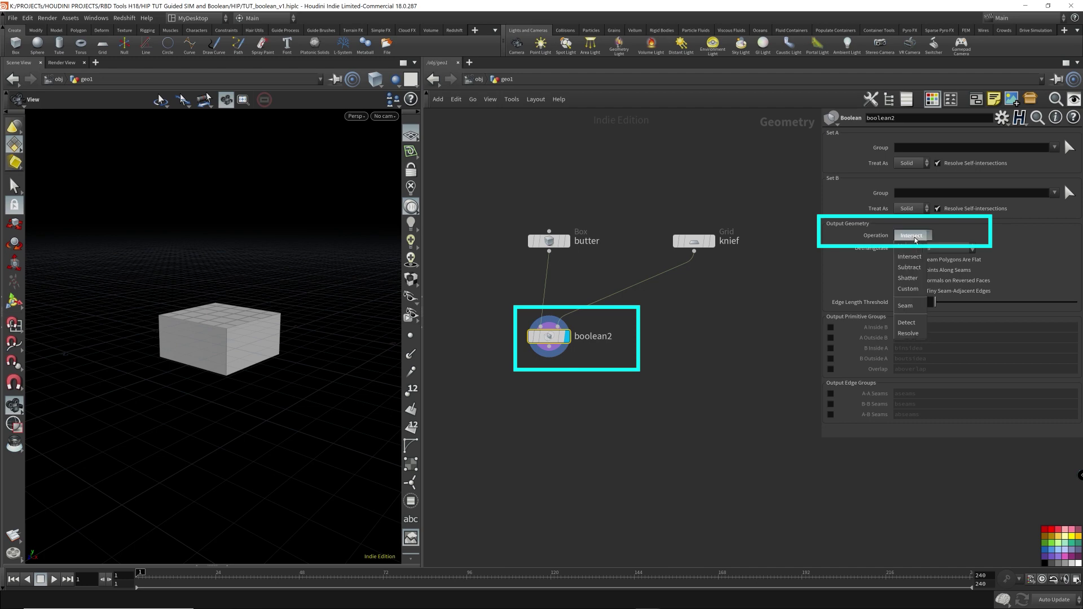
pyautogui.click(909, 278)
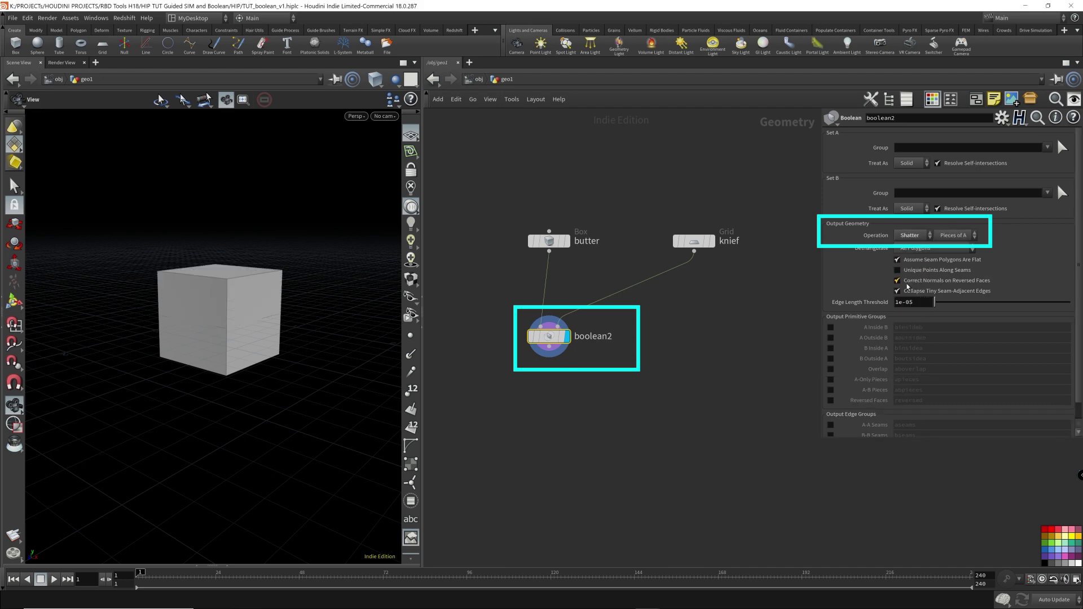
pyautogui.moveTo(732, 219)
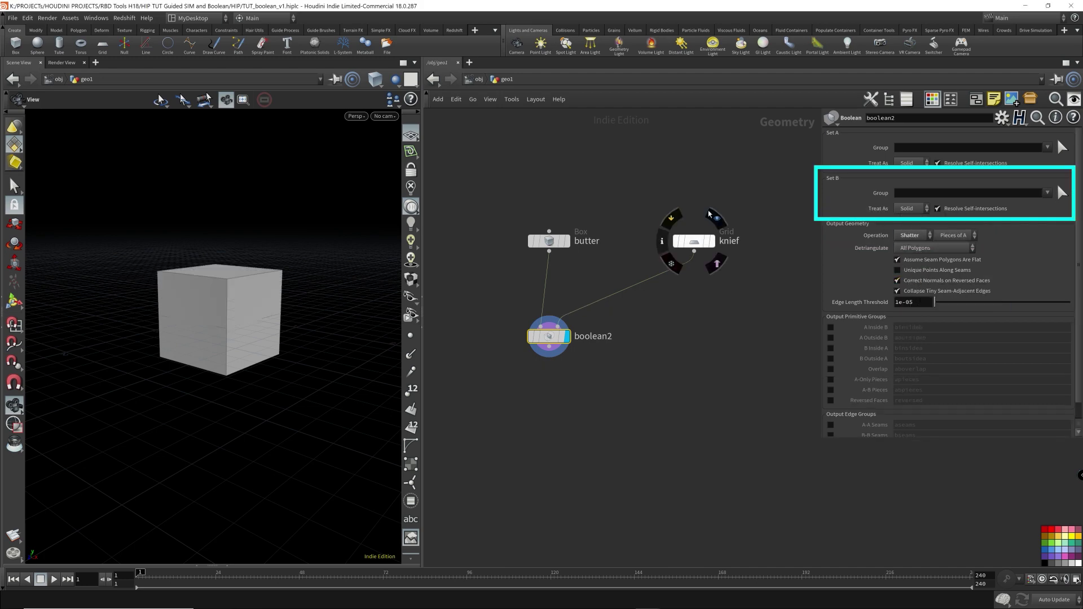
pyautogui.click(909, 208)
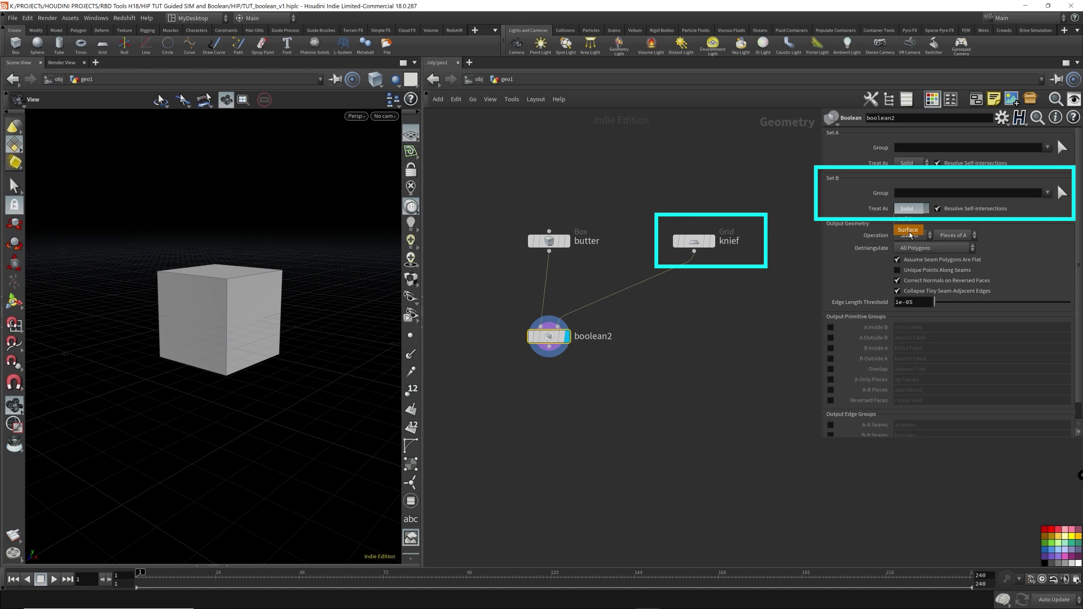
pyautogui.click(909, 231)
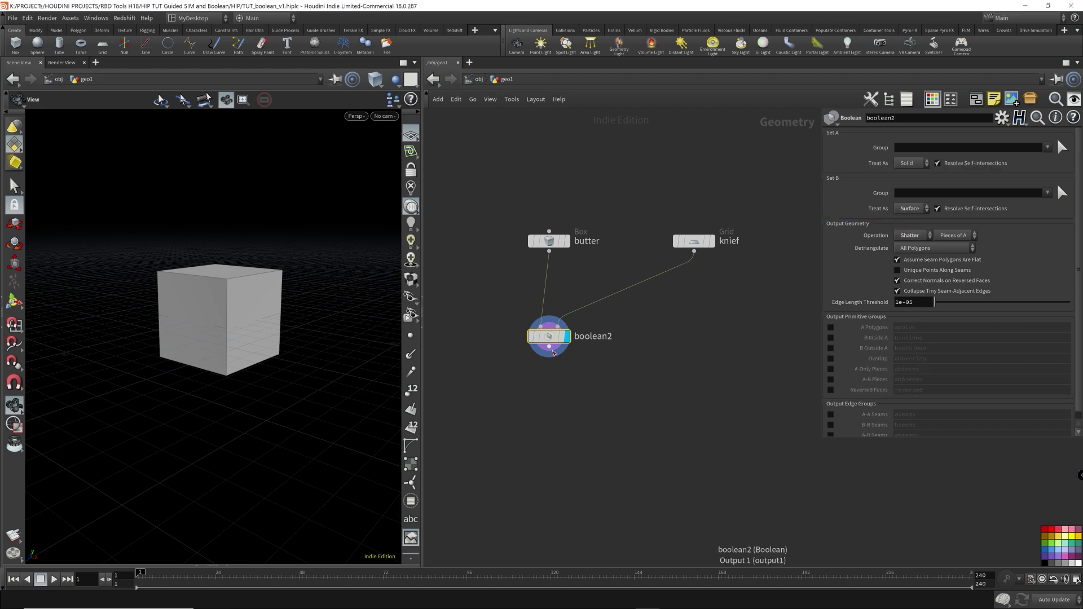
pyautogui.moveTo(553, 352); pyautogui.dragTo(532, 388)
# - Add an Exploded View node after boolean2, display it, and place it beneath the Boolean
pyautogui.press('Tab')
pyautogui.write('rbd')
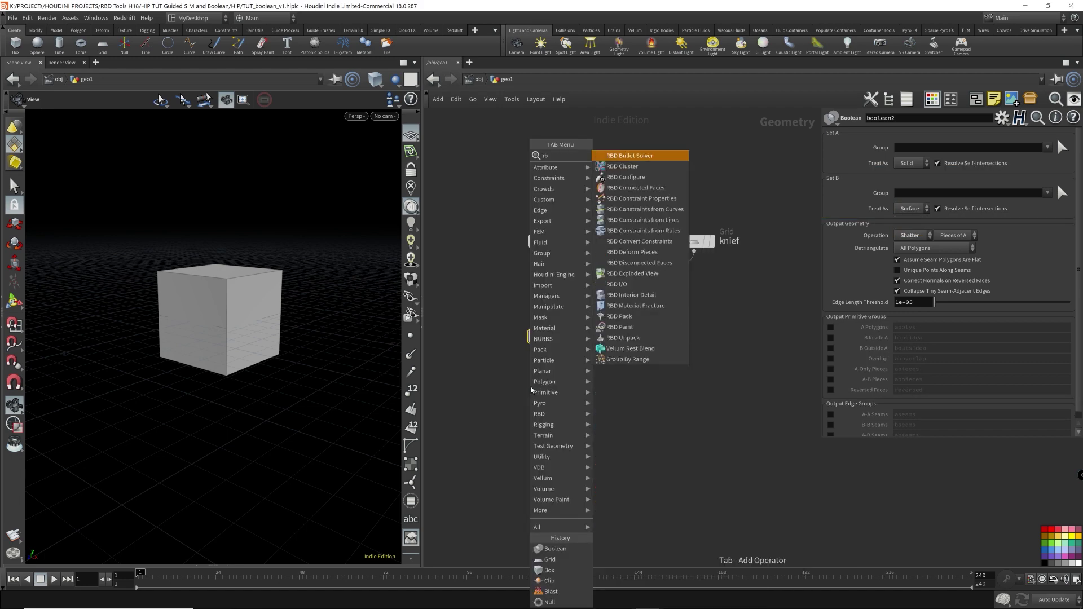
pyautogui.press('BackSpace')
pyautogui.press('BackSpace')
pyautogui.press('BackSpace')
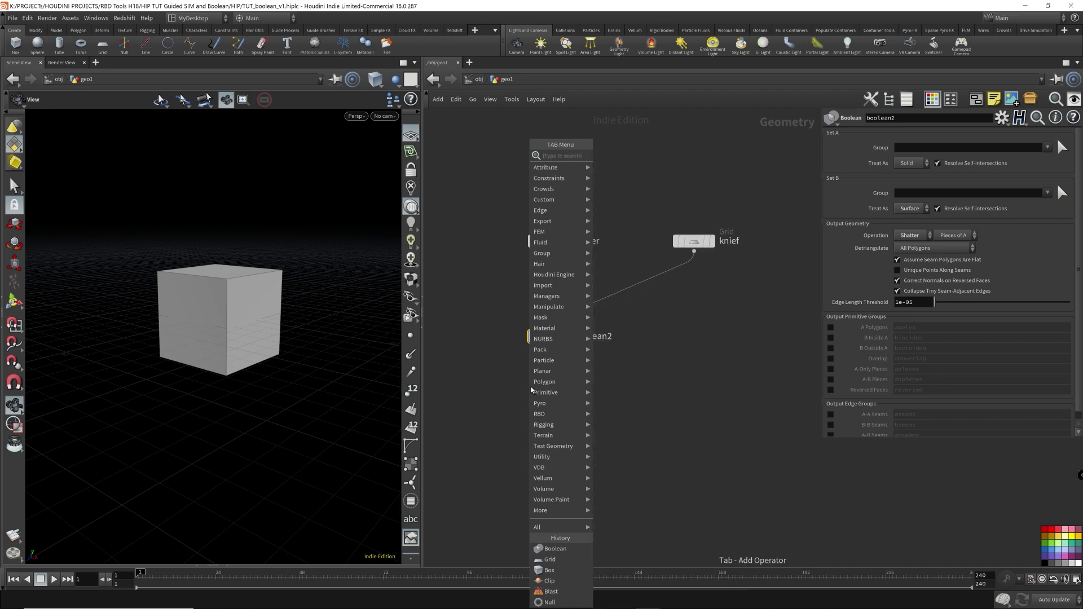
pyautogui.write('explo')
pyautogui.press('Return')
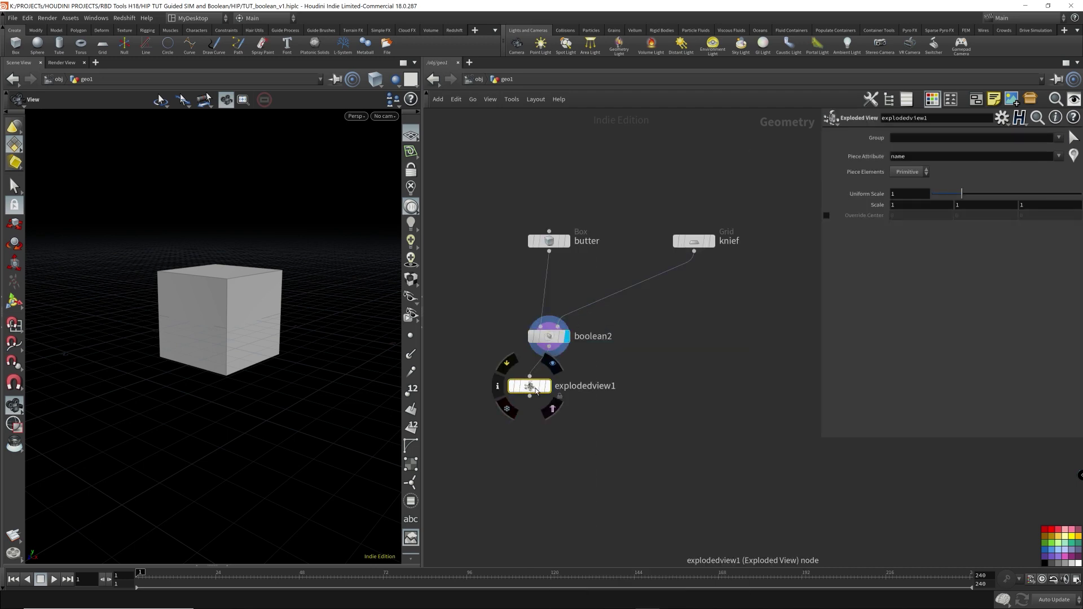
pyautogui.click(549, 387)
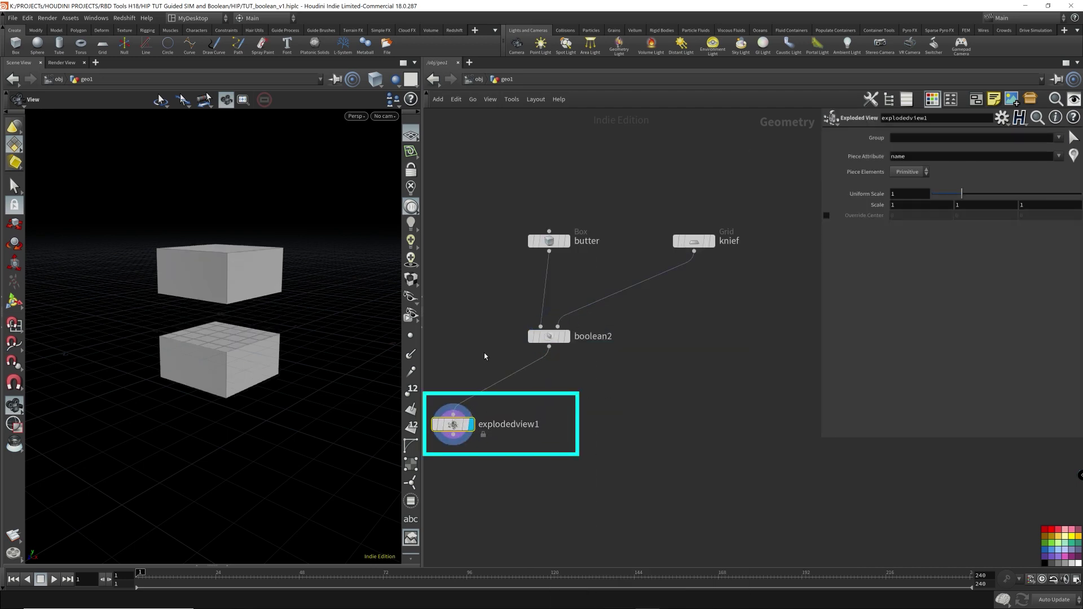
pyautogui.moveTo(268, 287); pyautogui.dragTo(298, 298)
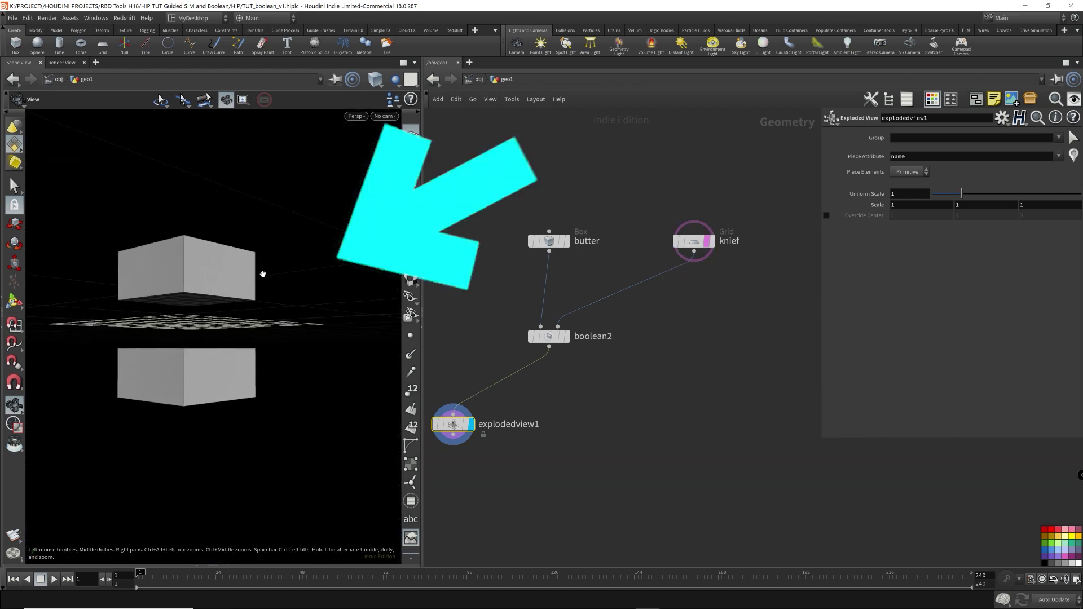
pyautogui.moveTo(262, 274)
pyautogui.mouseDown()
pyautogui.moveTo(218, 341)
pyautogui.moveTo(234, 315)
pyautogui.moveTo(244, 235)
pyautogui.mouseUp()
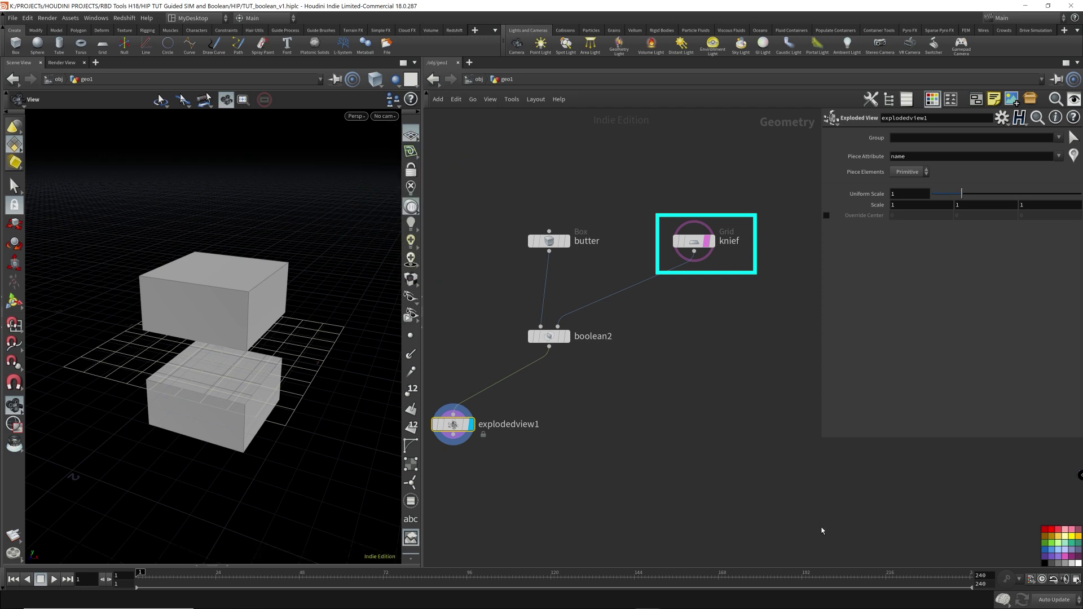
pyautogui.moveTo(453, 424); pyautogui.dragTo(567, 427)
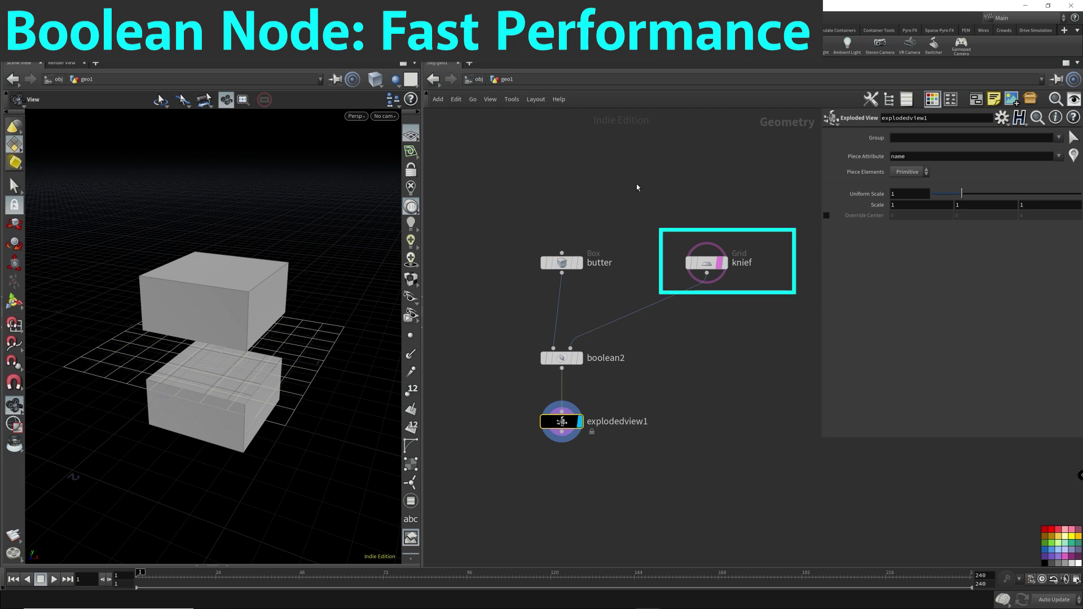
# - Set the knief grid's Center Y to 0 so it sits at 0, 0, 0
pyautogui.moveTo(732, 295); pyautogui.dragTo(696, 225)
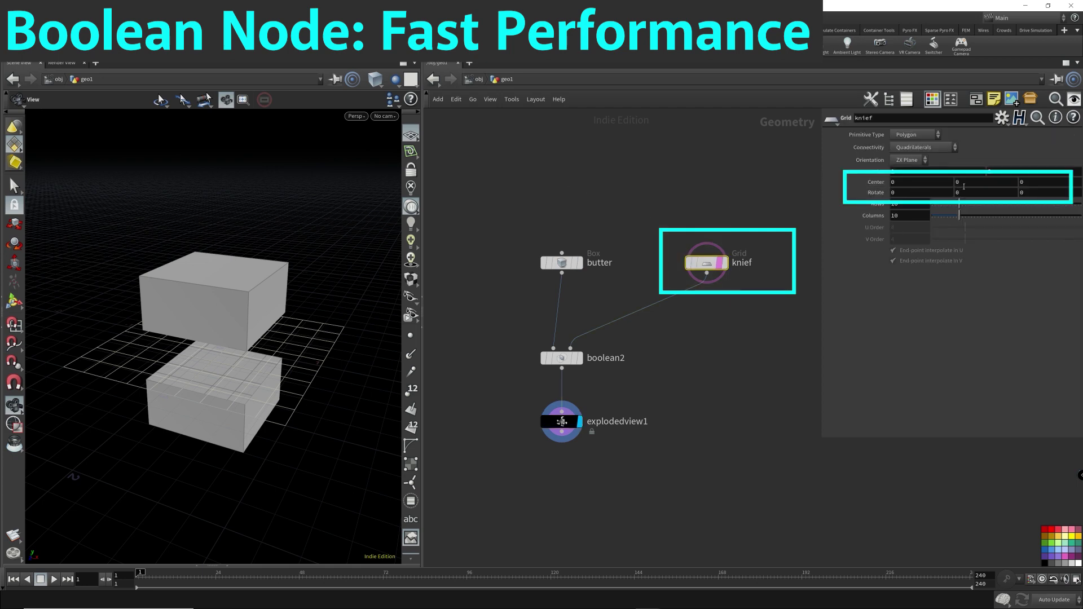
pyautogui.click(966, 184)
pyautogui.scroll(5, 968, 183)
pyautogui.scroll(-7, 967, 182)
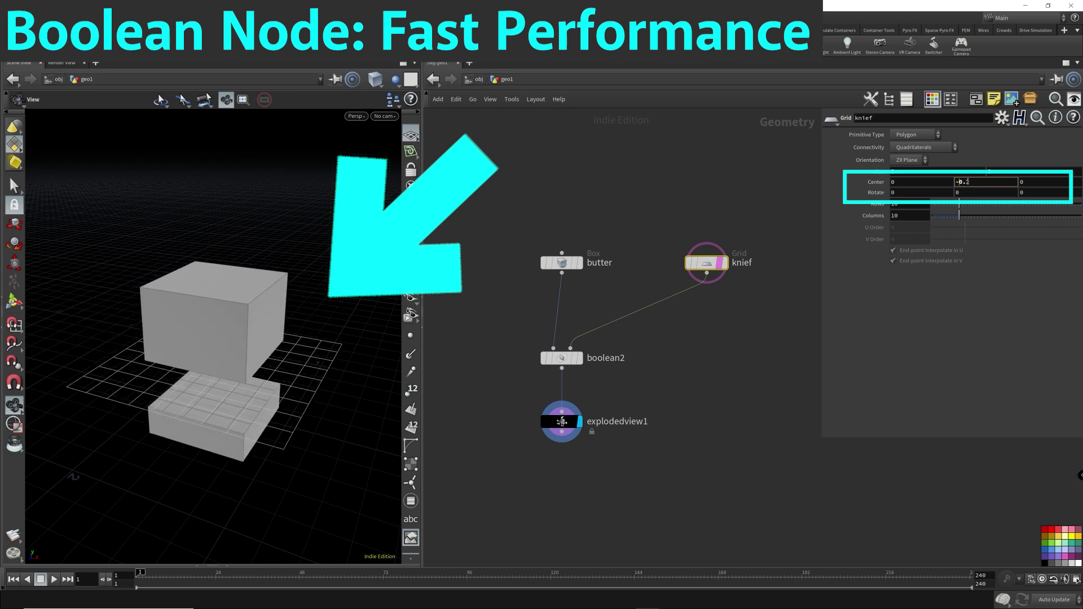
pyautogui.scroll(-3, 968, 182)
pyautogui.scroll(5, 969, 182)
pyautogui.scroll(-3, 968, 182)
pyautogui.scroll(4, 969, 182)
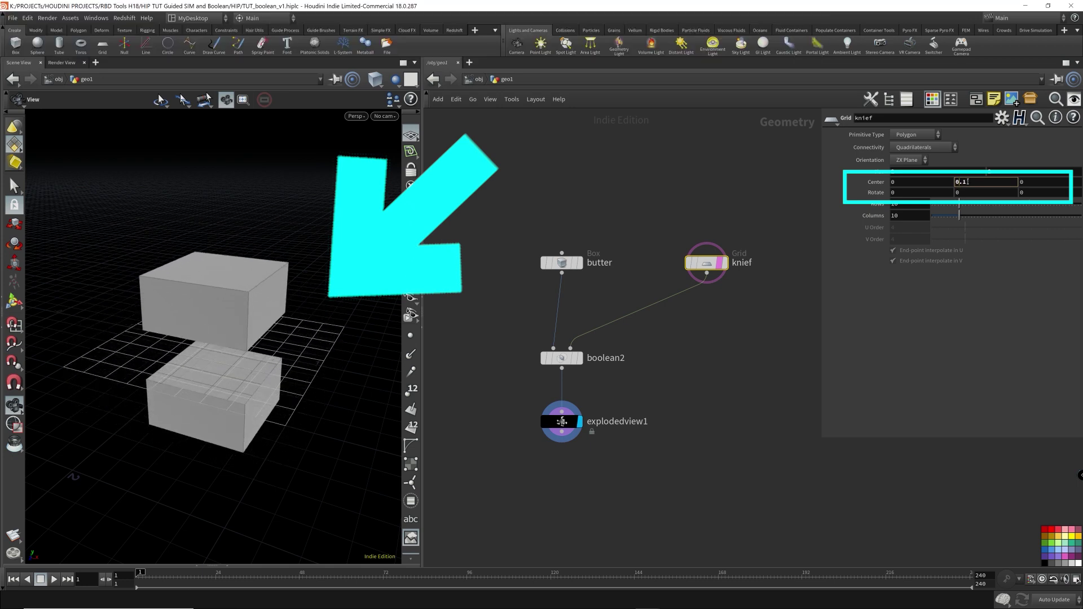
pyautogui.press('BackSpace')
pyautogui.press('BackSpace')
pyautogui.press('BackSpace')
pyautogui.write('-0.')
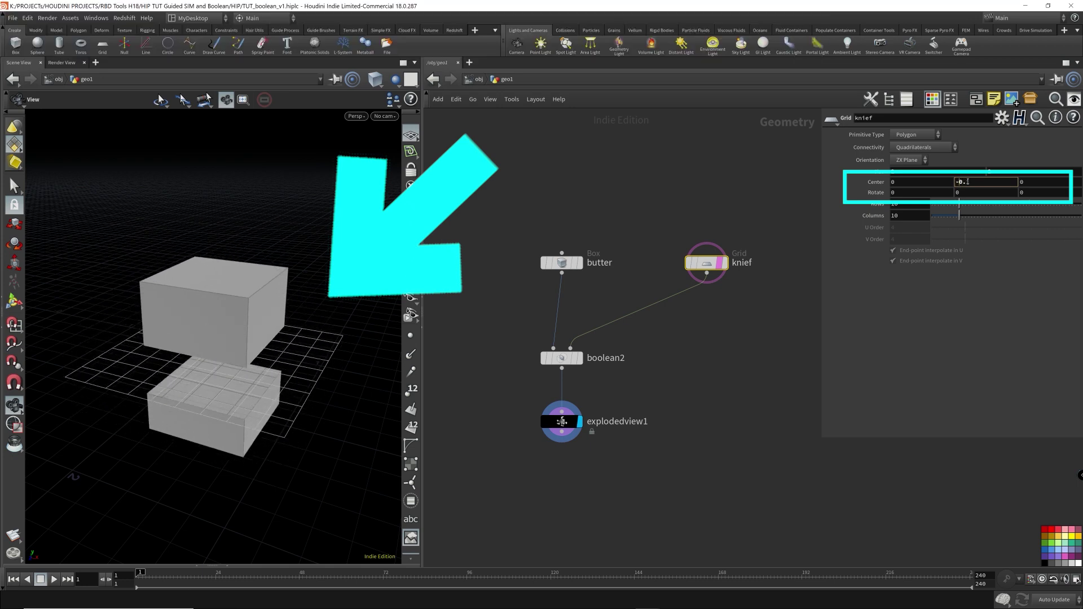
pyautogui.press('BackSpace')
pyautogui.press('BackSpace')
pyautogui.press('BackSpace')
pyautogui.write('0.1')
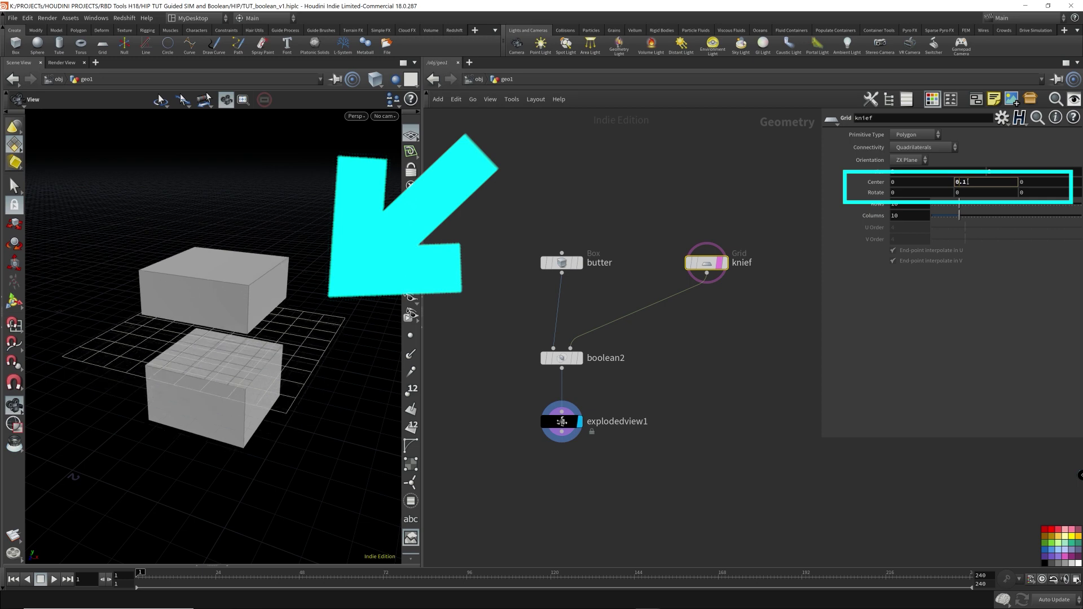
pyautogui.press('BackSpace')
pyautogui.press('BackSpace')
pyautogui.press('BackSpace')
pyautogui.write('0')
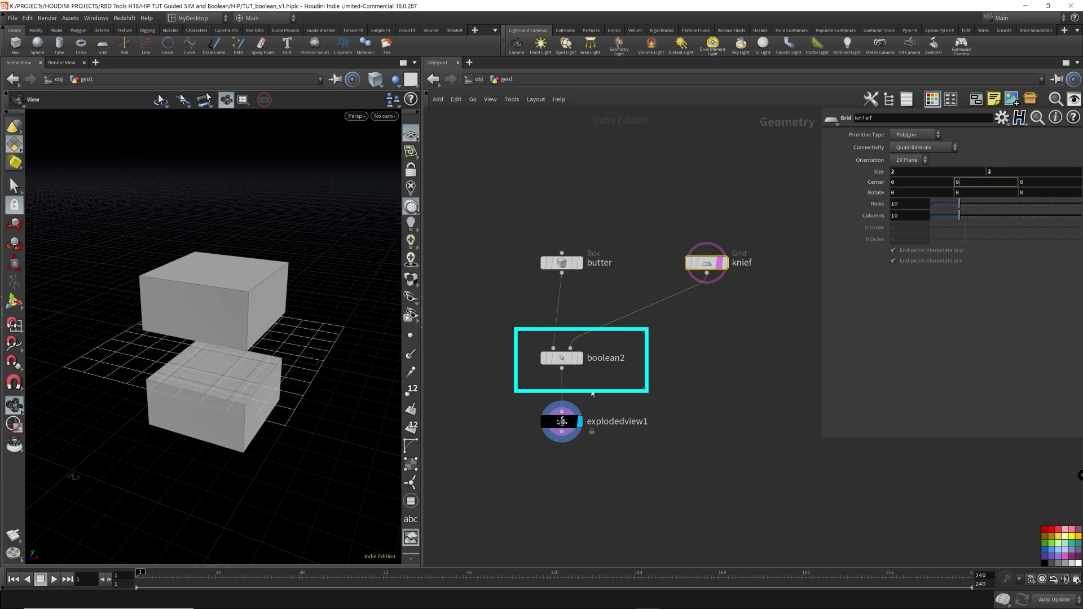
# - Insert transform1 between knief and boolean2 and tilt the grid about 32° around Z
pyautogui.moveTo(756, 308); pyautogui.dragTo(675, 239)
pyautogui.press('Tab')
pyautogui.write('mo')
pyautogui.press('Return')
pyautogui.click(654, 308)
pyautogui.moveTo(653, 308); pyautogui.dragTo(707, 308)
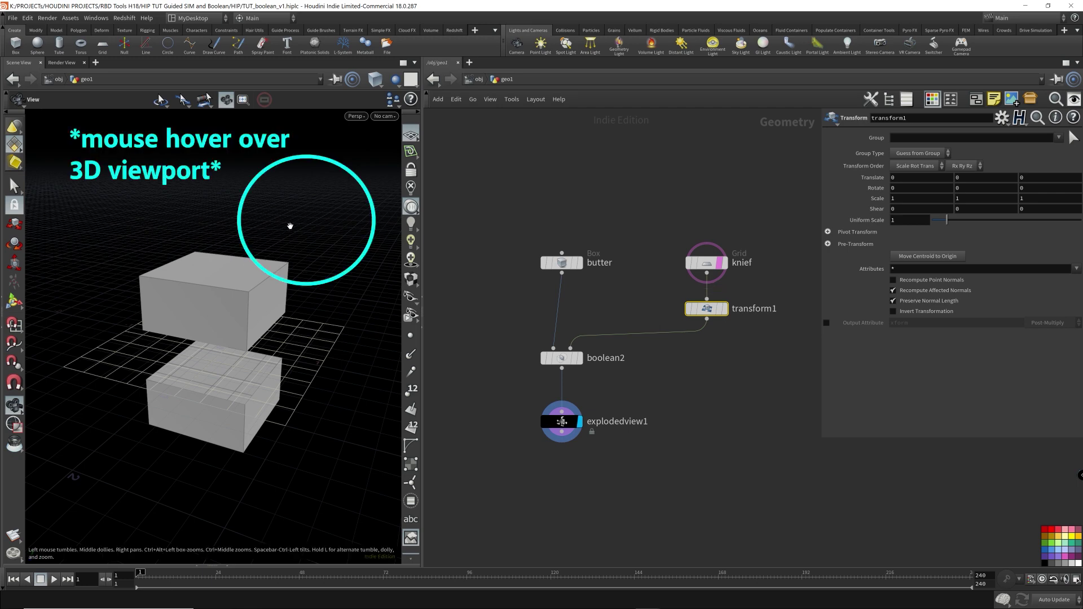
pyautogui.press('Return')
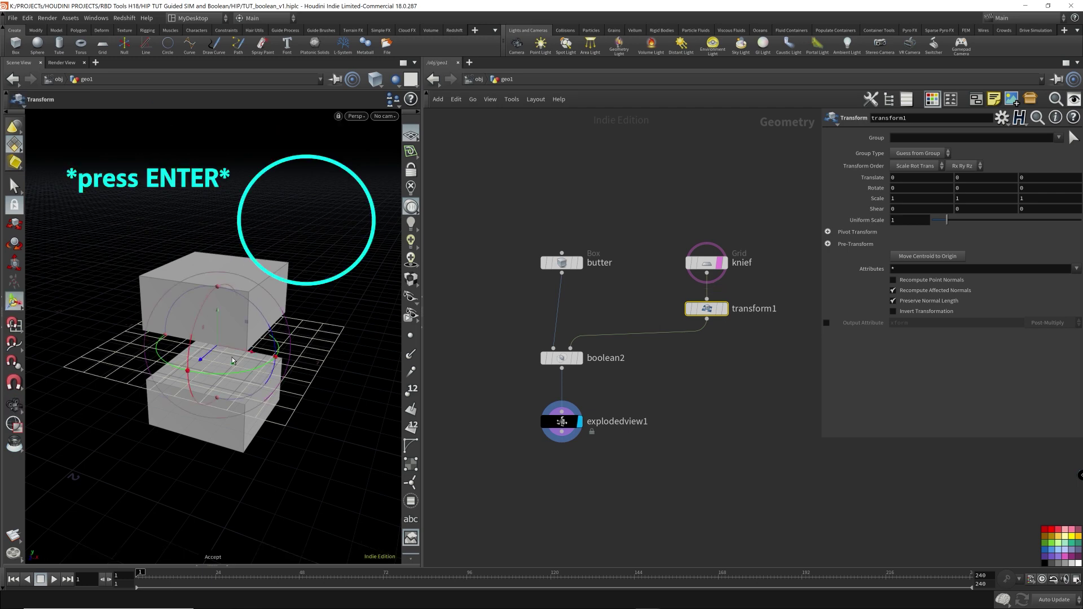
pyautogui.moveTo(254, 306); pyautogui.dragTo(201, 310)
# - Switch to the rotate handle and inspect boolean2's diagonal Shatter of the box
pyautogui.press('r')
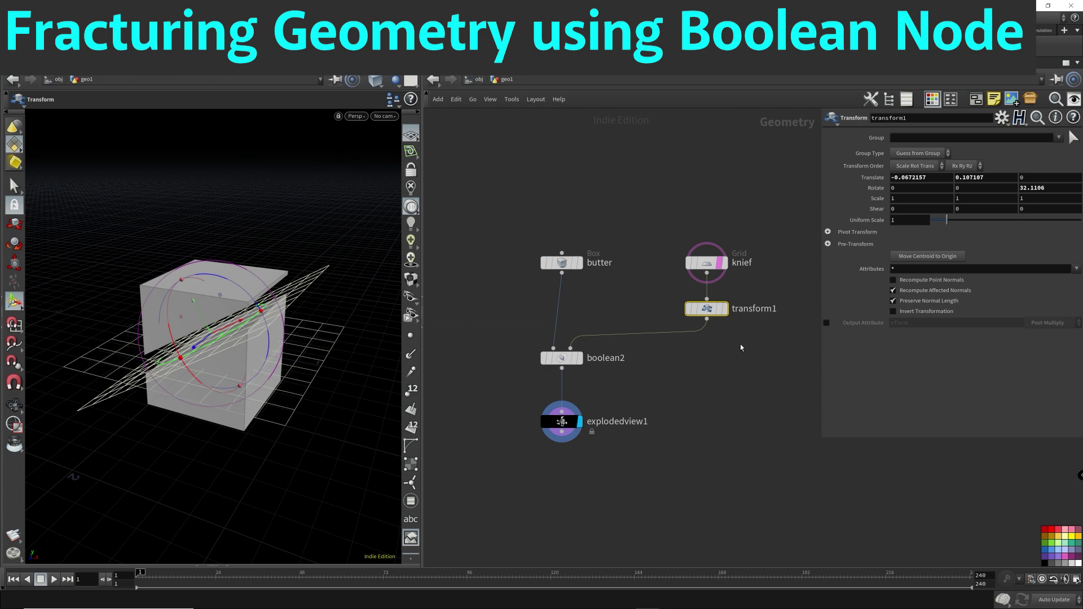
pyautogui.moveTo(474, 342); pyautogui.dragTo(657, 380)
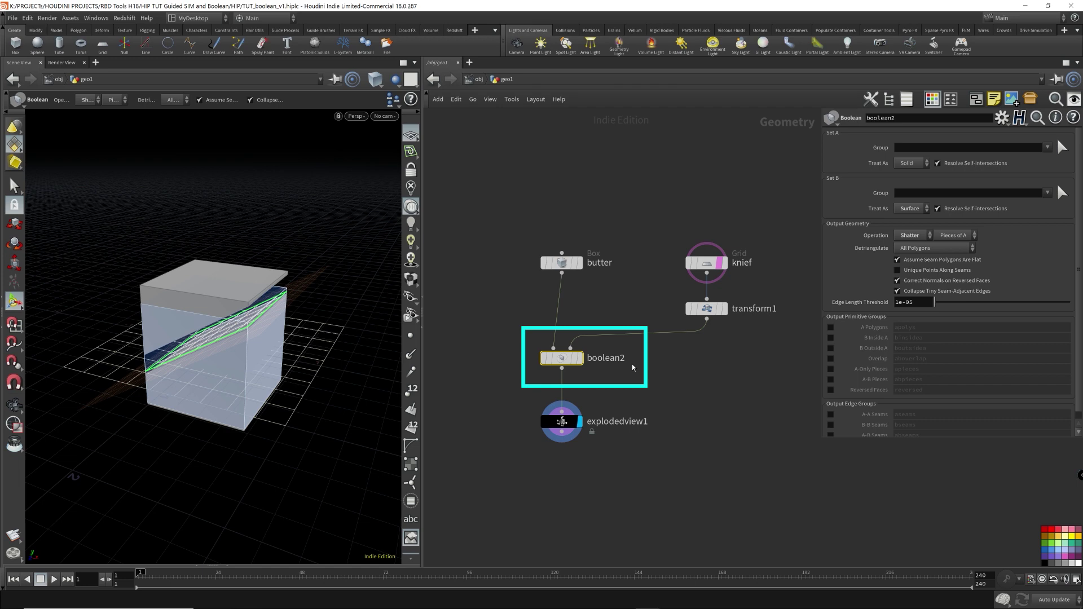
pyautogui.click(688, 366)
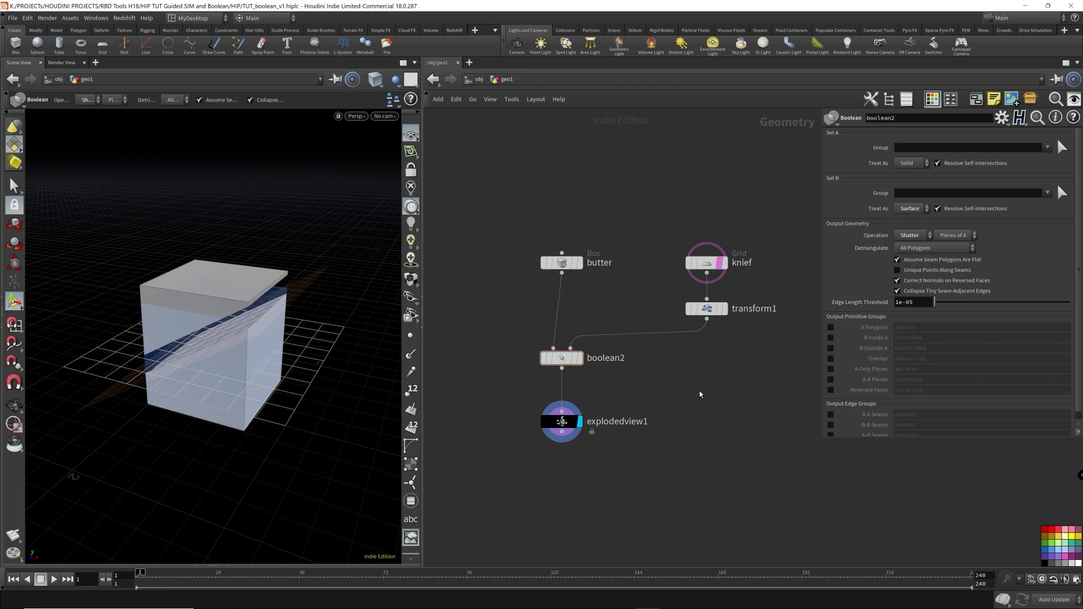
# - Pan to empty network space and add a fresh Box node there
pyautogui.scroll(-3, 701, 393)
pyautogui.scroll(4, 695, 387)
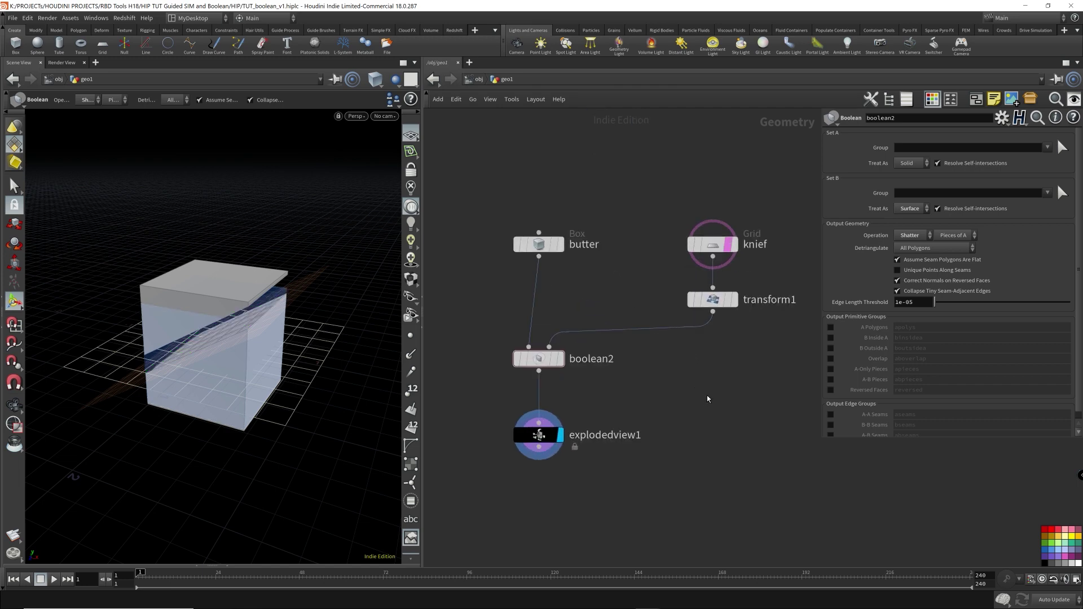
pyautogui.moveTo(708, 399); pyautogui.dragTo(672, 229, button='middle')
pyautogui.press('Tab')
pyautogui.press('Return')
pyautogui.click(502, 180)
# - Add box1 and wire it into a new Boolean node, boolean3, displaying its result
pyautogui.click(546, 224)
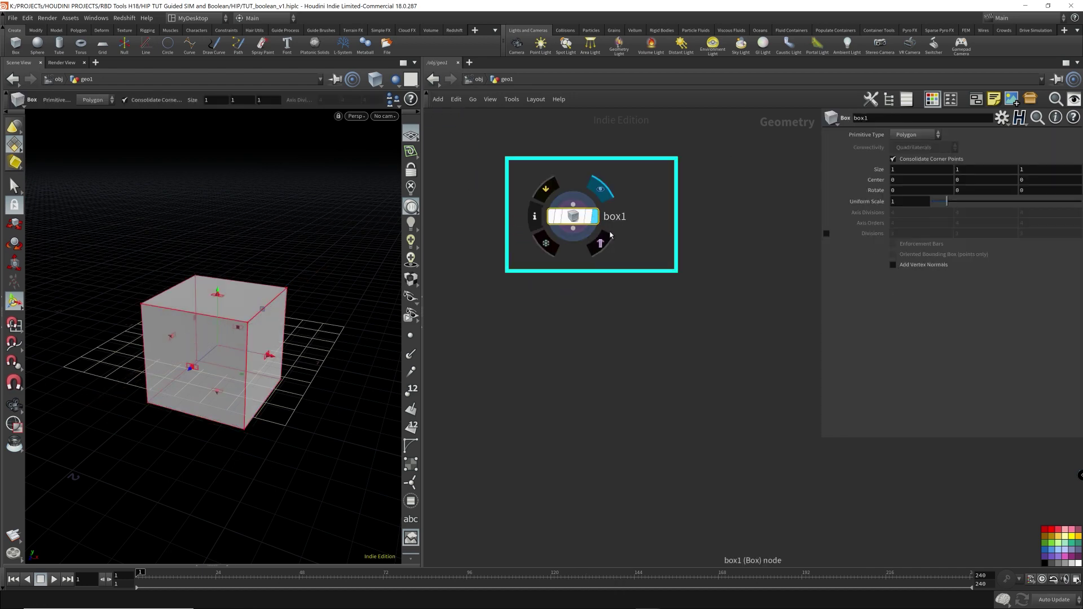
pyautogui.click(542, 393)
pyautogui.press('Tab')
pyautogui.write('bool')
pyautogui.press('Return')
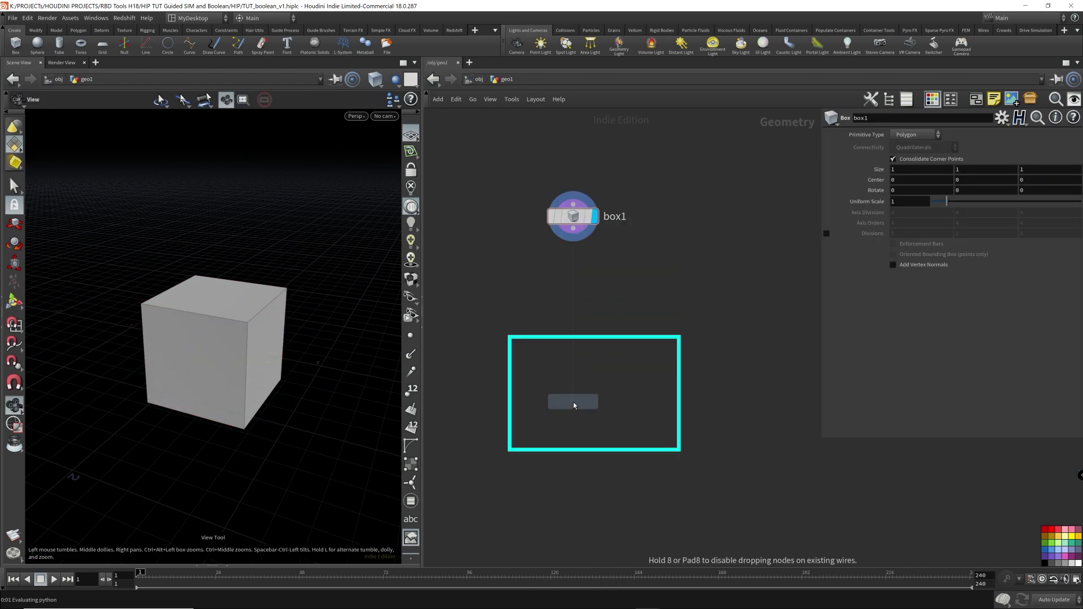
pyautogui.click(574, 400)
pyautogui.click(574, 229)
pyautogui.click(563, 385)
pyautogui.click(595, 398)
# - Add grid1 beside box1 with Size 2, shown as a template in the viewport
pyautogui.press('Tab')
pyautogui.write('grid')
pyautogui.press('Return')
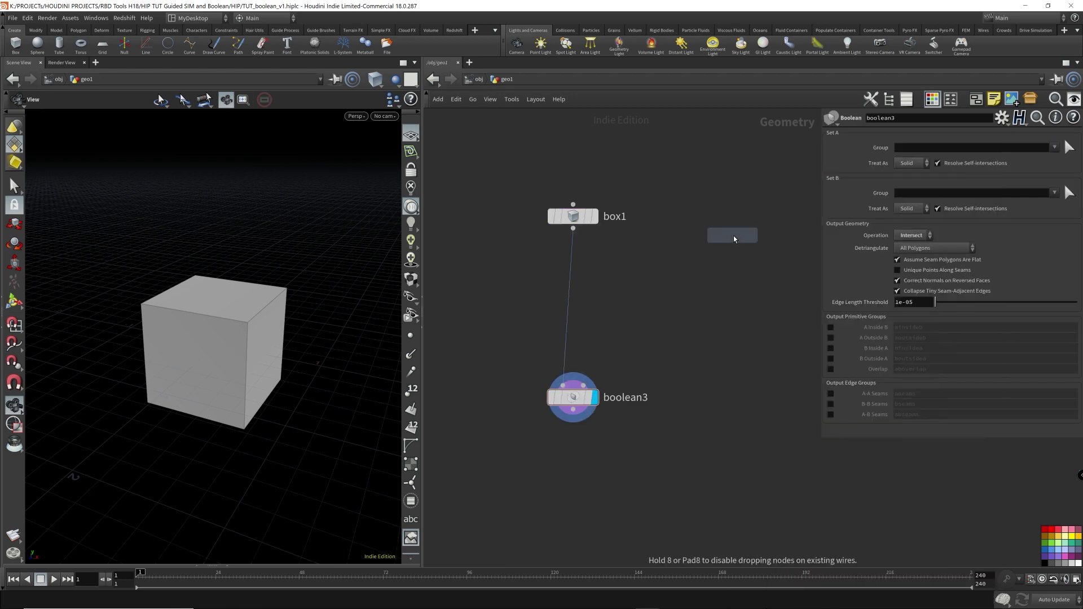
pyautogui.click(734, 236)
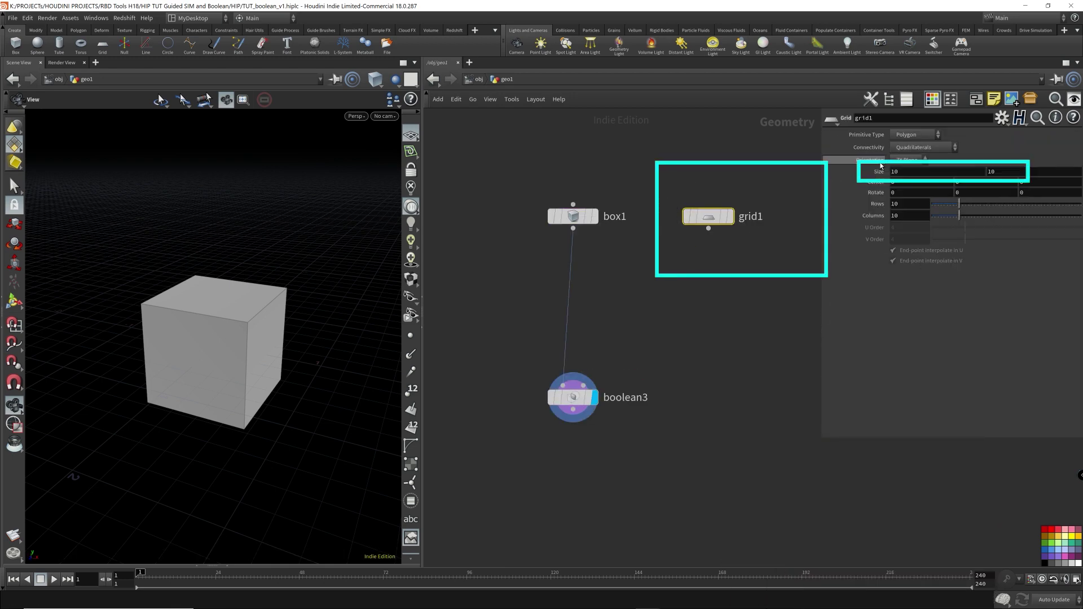
pyautogui.write('2')
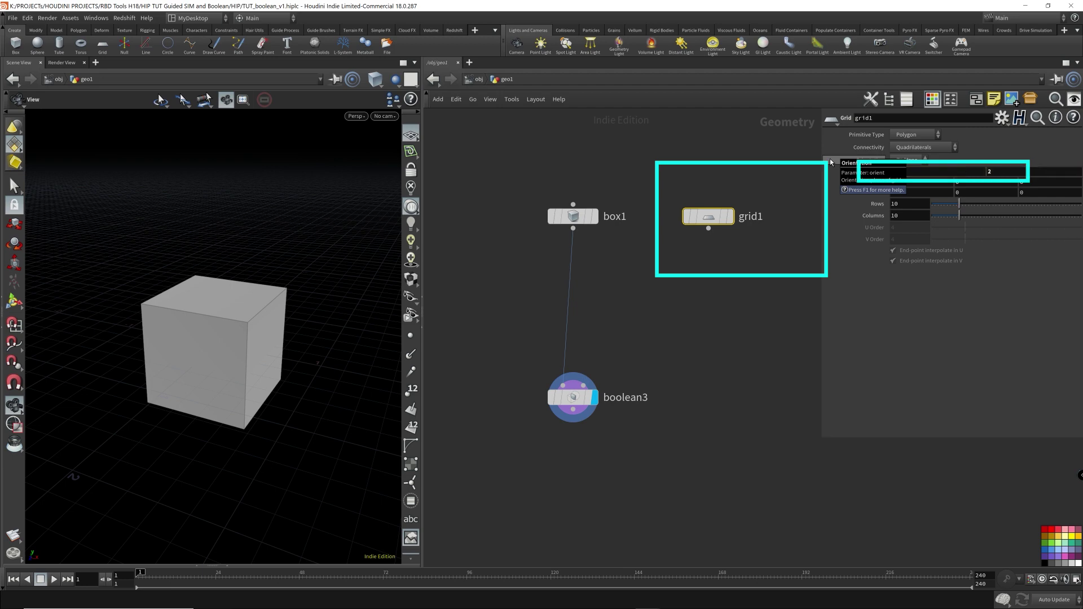
pyautogui.press('Return')
pyautogui.click(724, 217)
# - Move box1 and grid1 higher in the network and display the box1 cube
pyautogui.moveTo(225, 323); pyautogui.dragTo(246, 333)
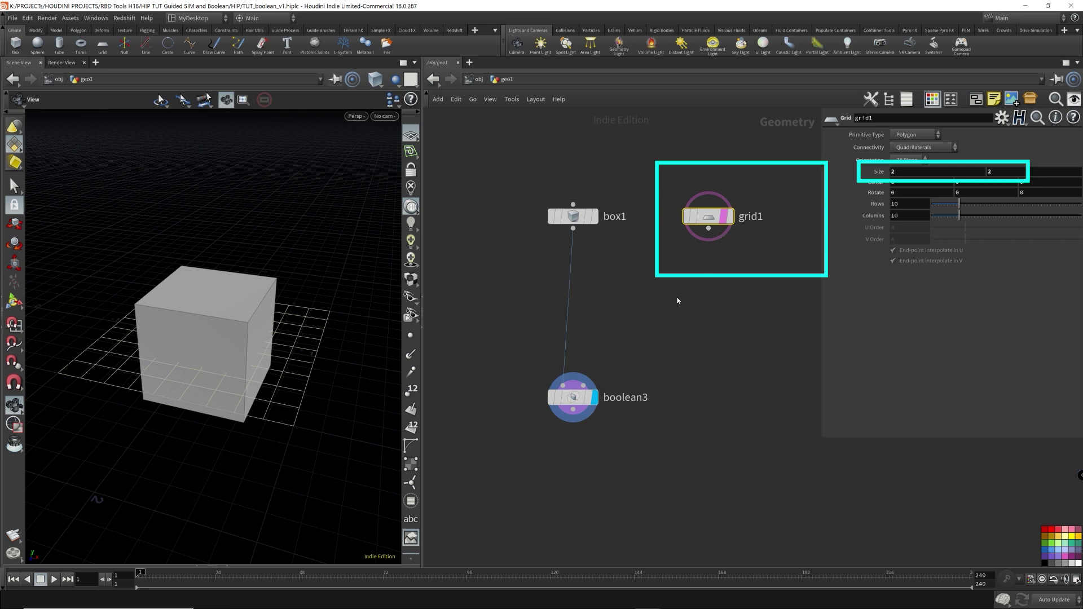
pyautogui.moveTo(677, 302)
pyautogui.mouseDown(button='middle')
pyautogui.moveTo(618, 343)
pyautogui.moveTo(619, 371)
pyautogui.mouseUp(button='middle')
pyautogui.moveTo(473, 229); pyautogui.dragTo(699, 300)
pyautogui.moveTo(509, 288); pyautogui.dragTo(508, 181)
pyautogui.click(681, 227)
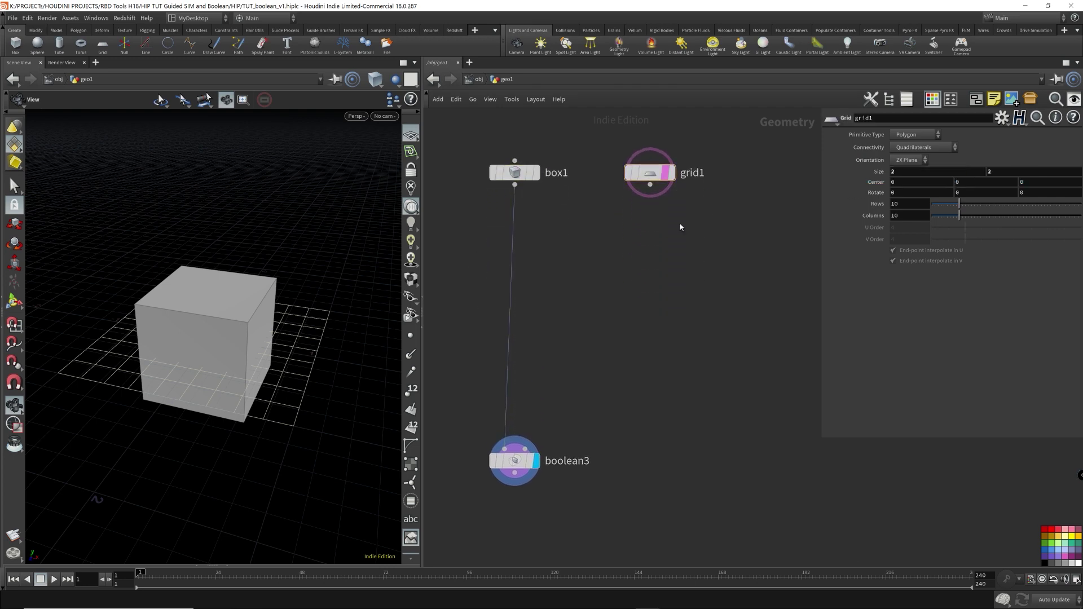
pyautogui.click(670, 173)
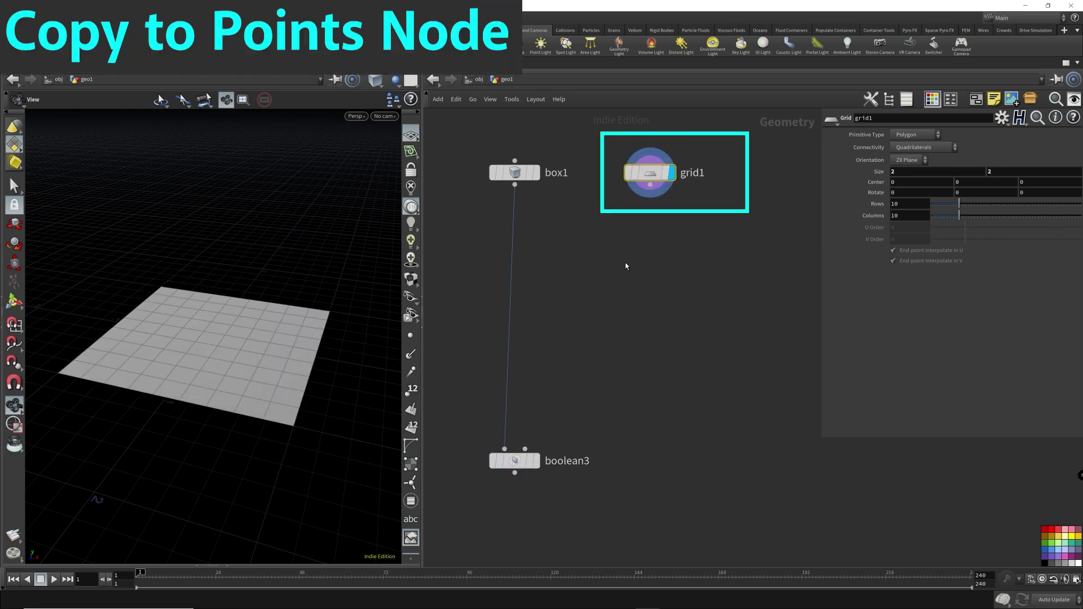
pyautogui.click(536, 172)
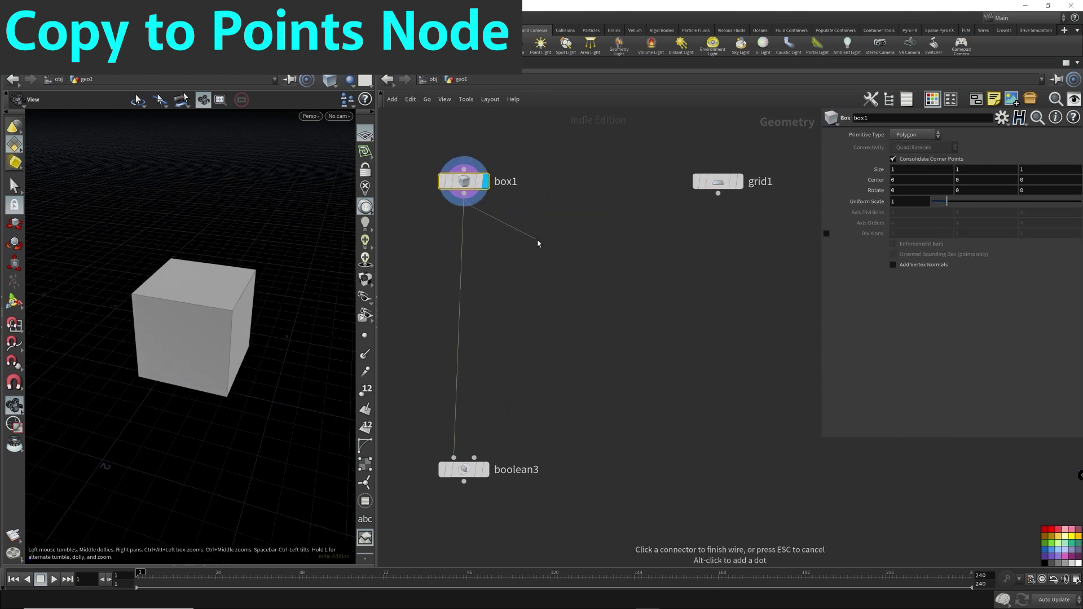
# - Add an IsoOffset node from box1 and display the cube as a fog volume
pyautogui.press('Tab')
pyautogui.click(644, 154)
pyautogui.click(556, 241)
pyautogui.click(557, 241)
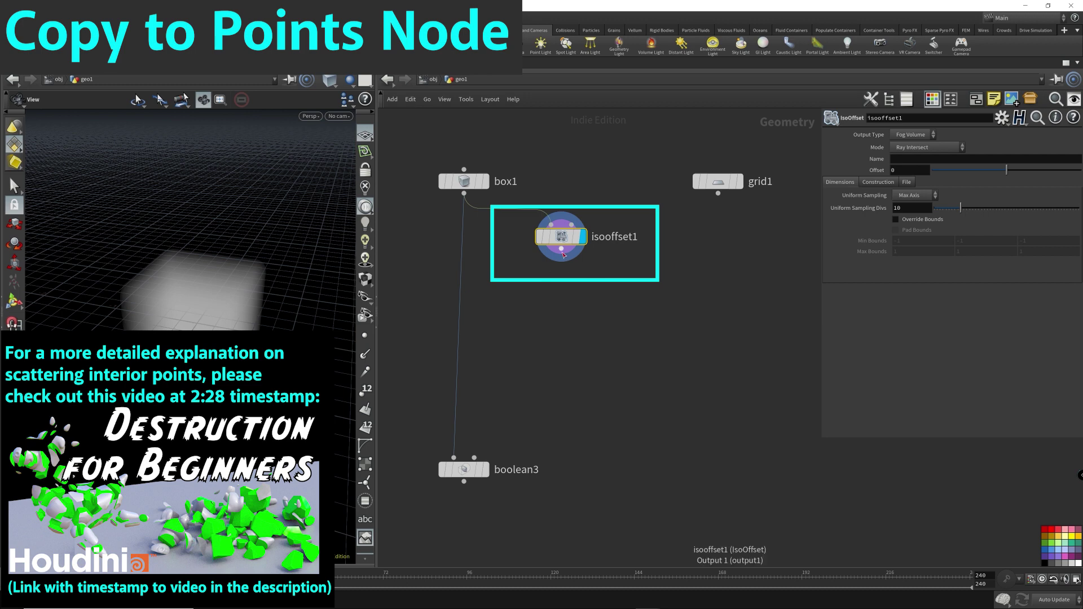
# - Add scatter1 after isooffset1 and set its Force Total Count to 2
pyautogui.press('Tab')
pyautogui.write('scat')
pyautogui.press('Return')
pyautogui.click(570, 289)
pyautogui.moveTo(570, 289); pyautogui.dragTo(563, 292)
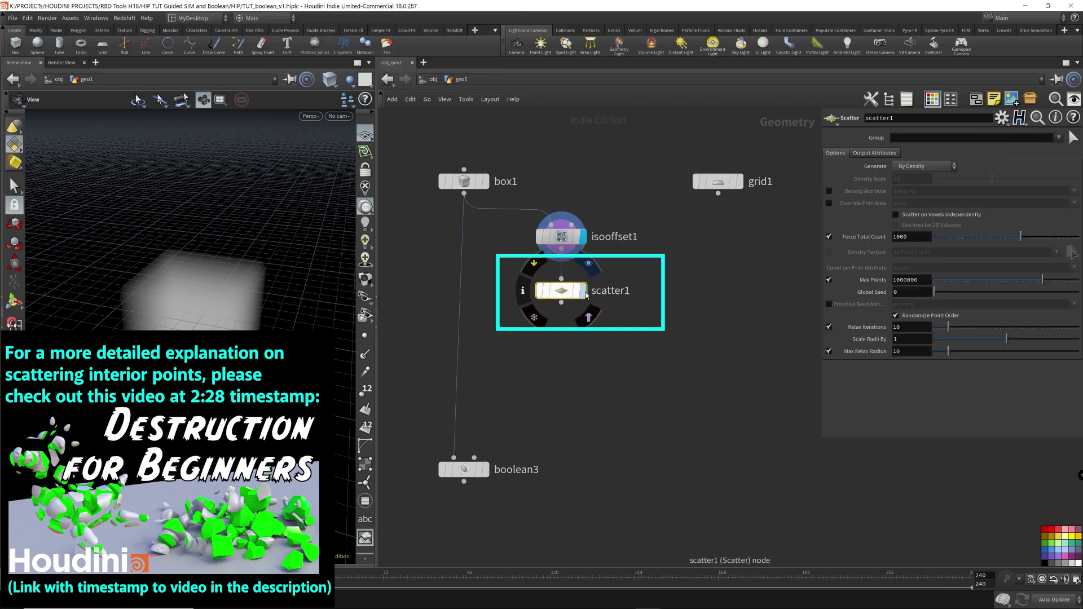
pyautogui.click(583, 291)
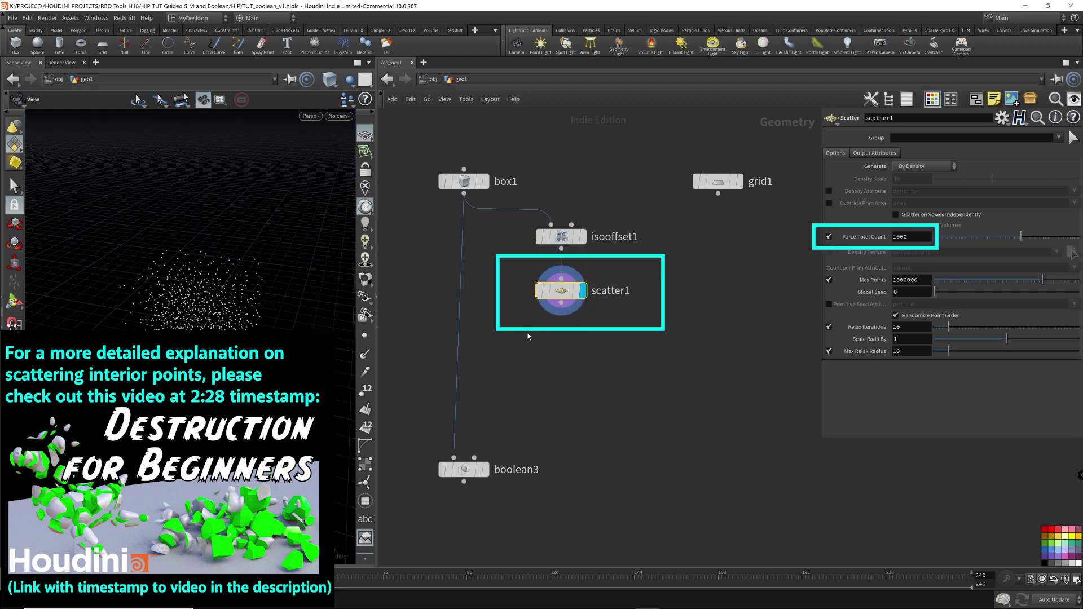
pyautogui.click(922, 243)
pyautogui.doubleClick(922, 242)
pyautogui.write('2')
pyautogui.press('Return')
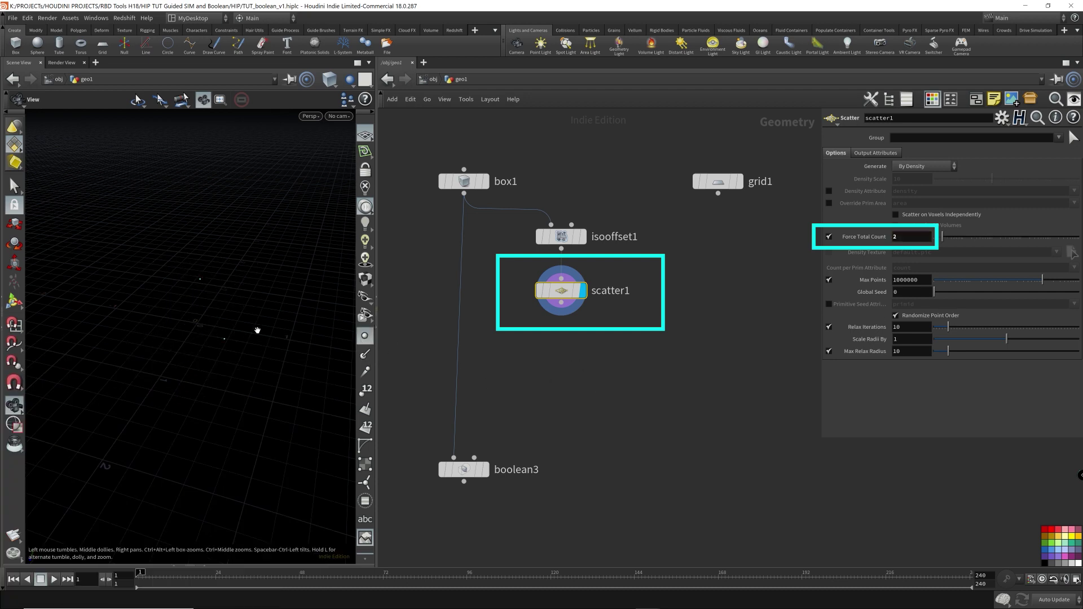
# - Raise the point marker size in the Guides display options and move grid1 beside isooffset1
pyautogui.press('d')
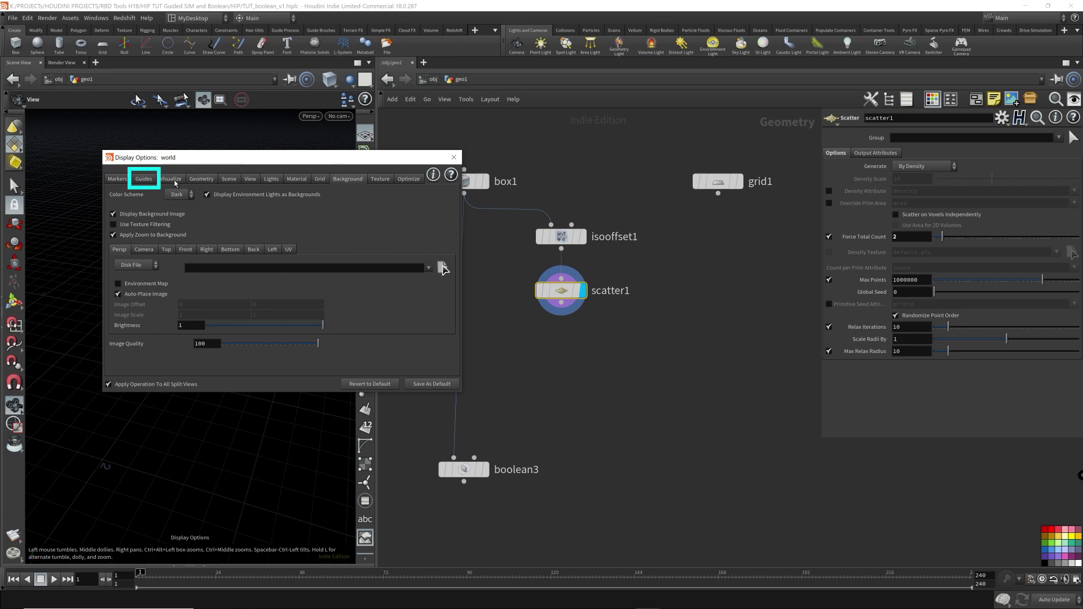
pyautogui.click(149, 181)
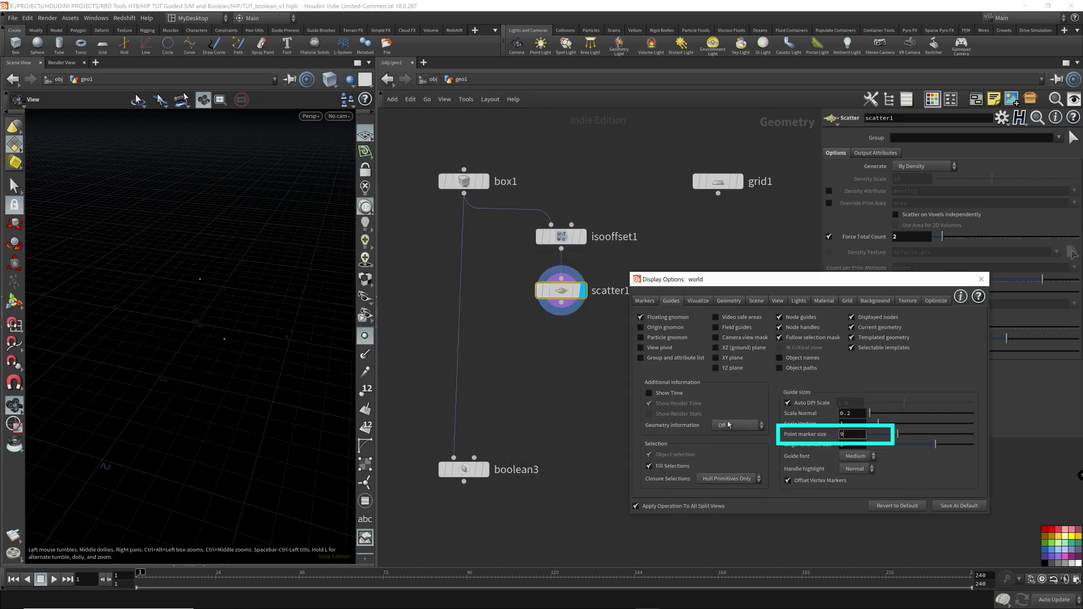
pyautogui.click(981, 279)
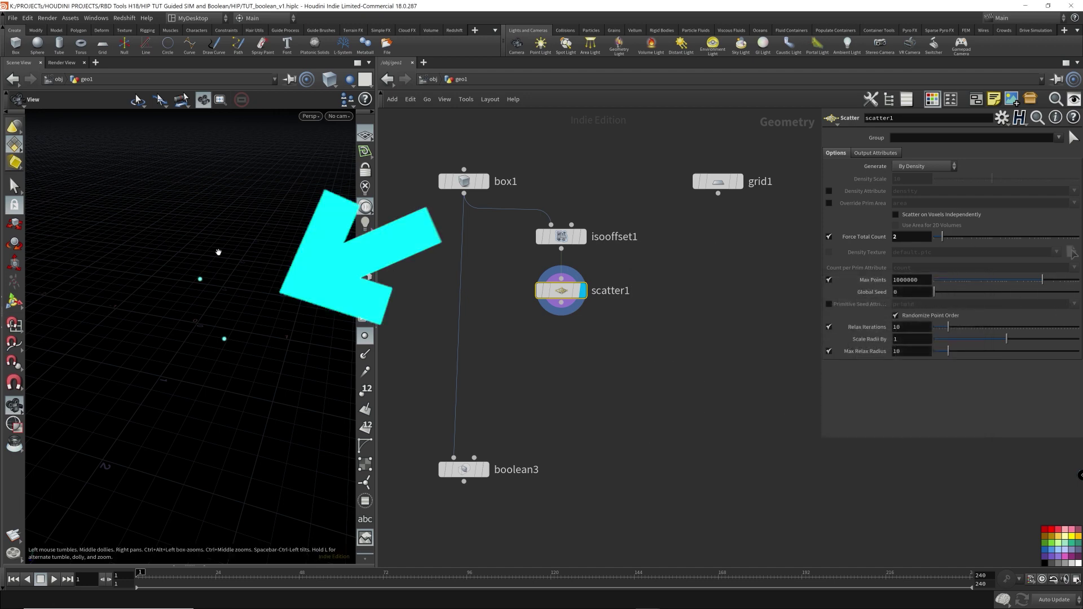
pyautogui.moveTo(219, 313); pyautogui.dragTo(247, 299)
pyautogui.moveTo(718, 182); pyautogui.dragTo(712, 239)
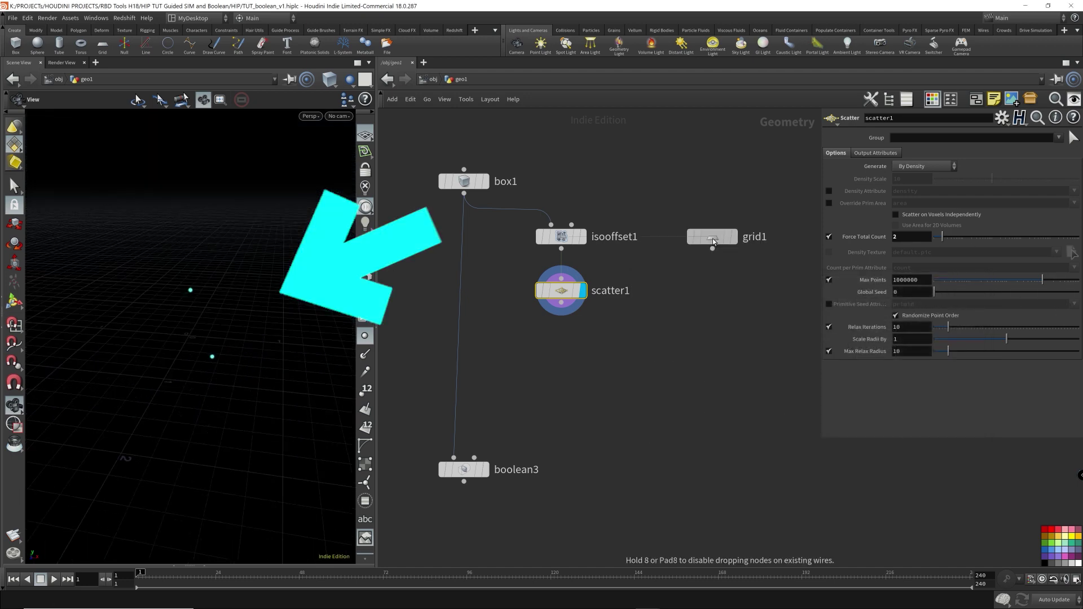
pyautogui.click(690, 356)
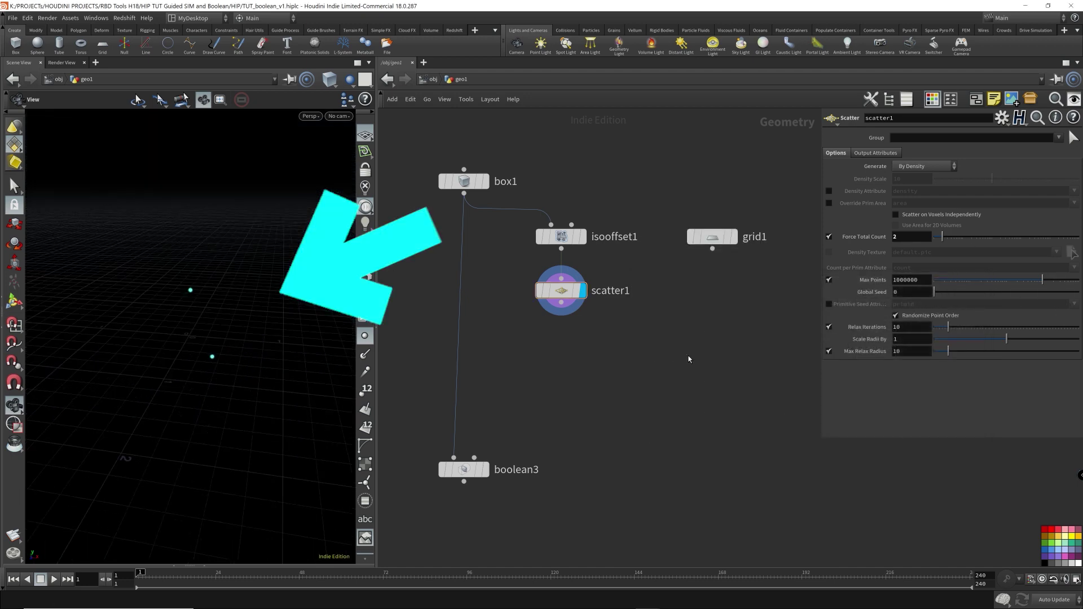
# - Add copytopoints1 with grid1 wired into its first input
pyautogui.press('Tab')
pyautogui.write('copy to')
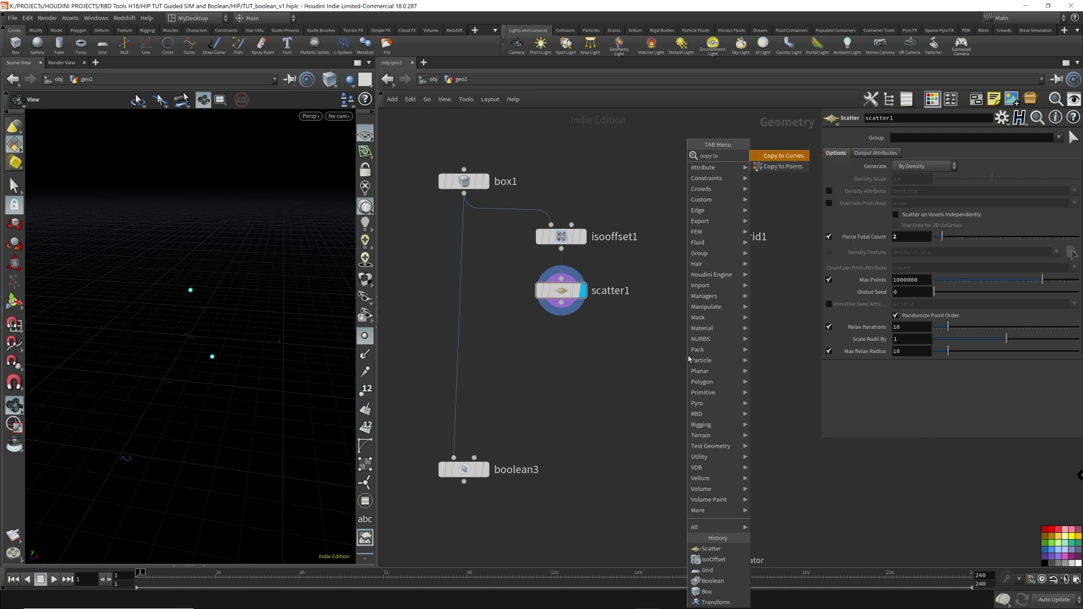
pyautogui.press('Return')
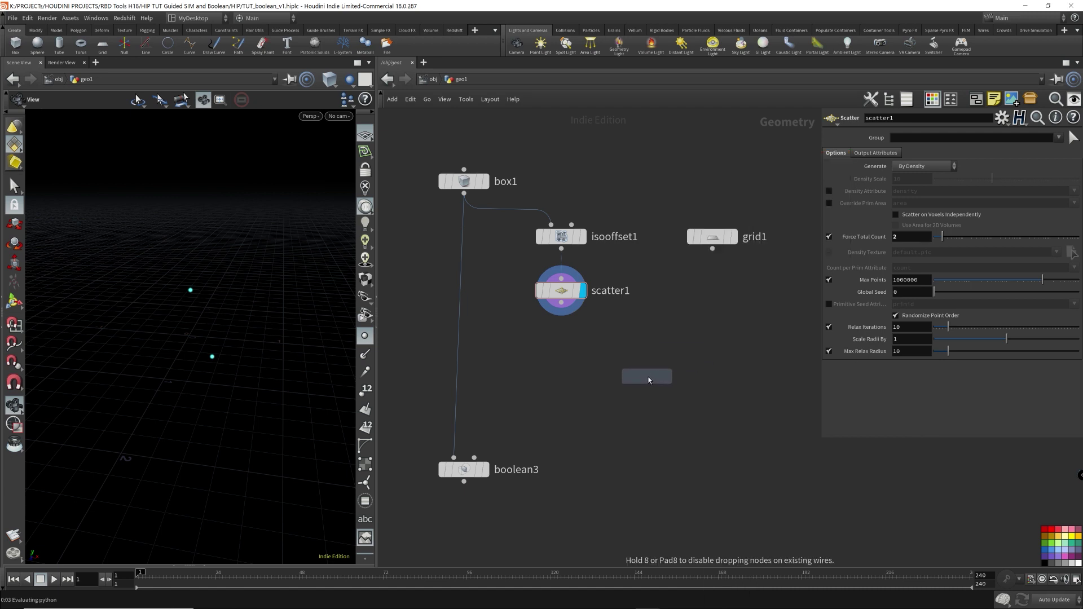
pyautogui.click(567, 386)
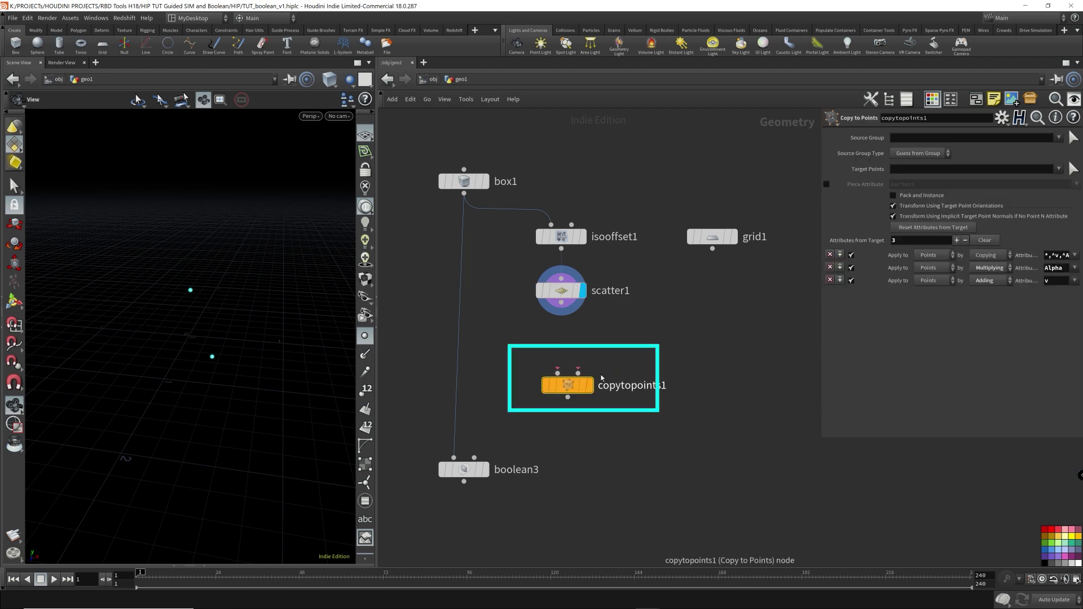
pyautogui.moveTo(559, 375); pyautogui.dragTo(745, 240)
pyautogui.moveTo(694, 323); pyautogui.dragTo(587, 280)
pyautogui.click(607, 371)
# - Wire scatter1 into copytopoints1's second input and feed its output into boolean3's second input
pyautogui.moveTo(579, 373); pyautogui.dragTo(764, 311)
pyautogui.moveTo(789, 361); pyautogui.dragTo(744, 209)
pyautogui.moveTo(759, 245); pyautogui.dragTo(694, 249)
pyautogui.click(630, 373)
pyautogui.click(590, 386)
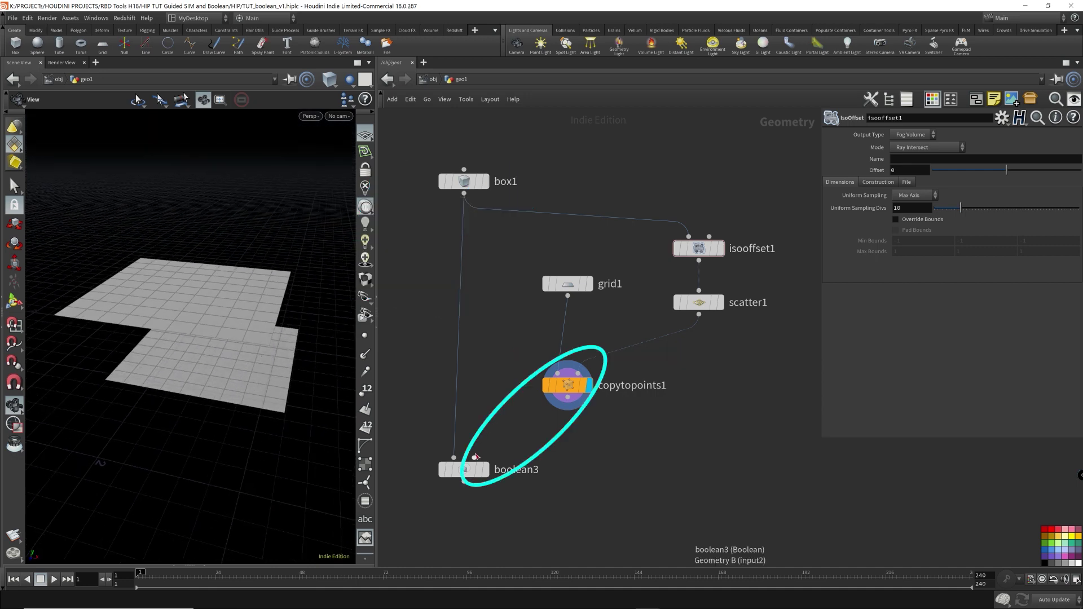
pyautogui.moveTo(474, 458); pyautogui.dragTo(568, 398)
# - Add an Exploded View node, explodedview2, below boolean3
pyautogui.click(487, 470)
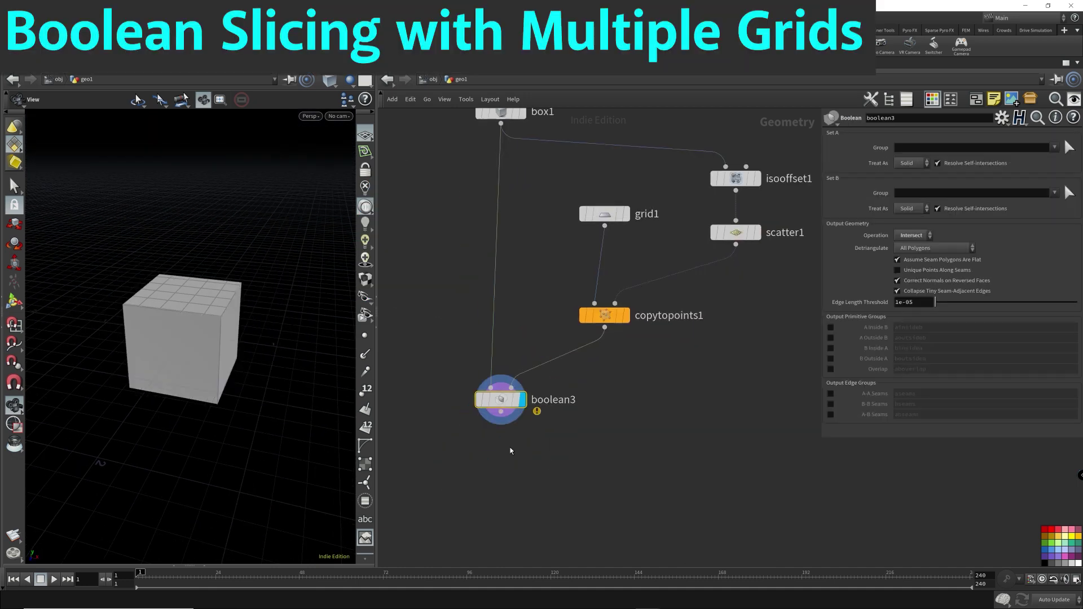
pyautogui.press('Tab')
pyautogui.write('exp')
pyautogui.press('Return')
pyautogui.click(468, 459)
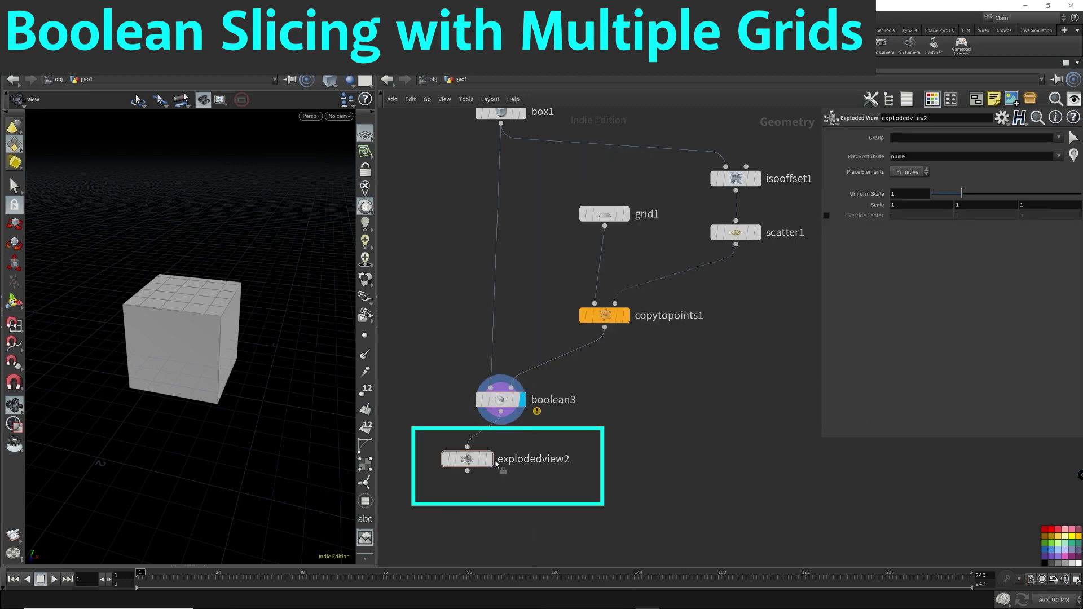
pyautogui.click(489, 459)
pyautogui.click(1046, 564)
pyautogui.moveTo(476, 460); pyautogui.dragTo(418, 493)
pyautogui.click(502, 400)
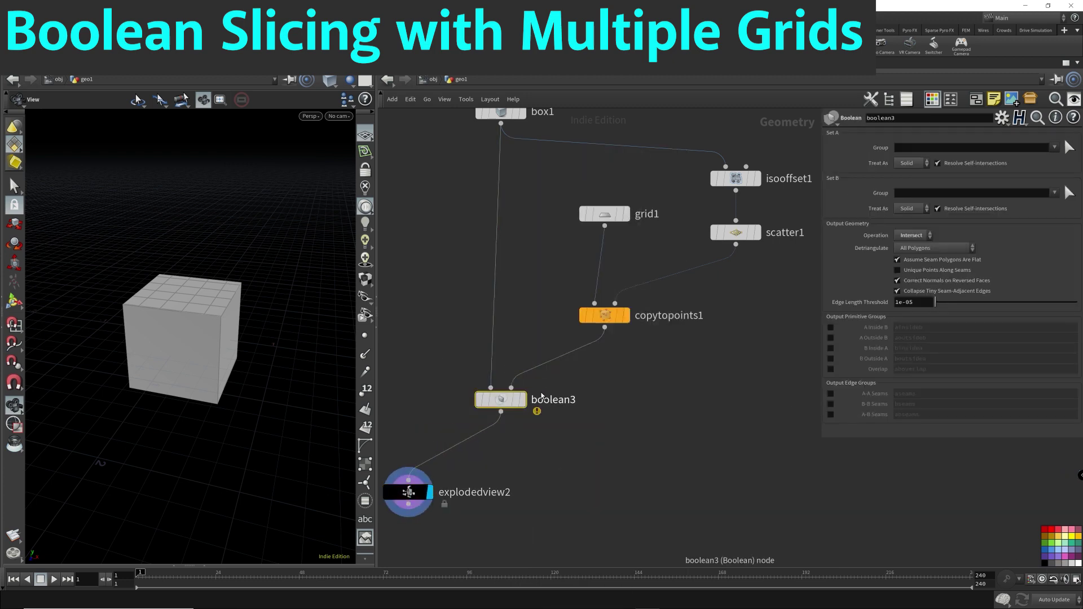
pyautogui.moveTo(663, 366); pyautogui.dragTo(667, 392, button='middle')
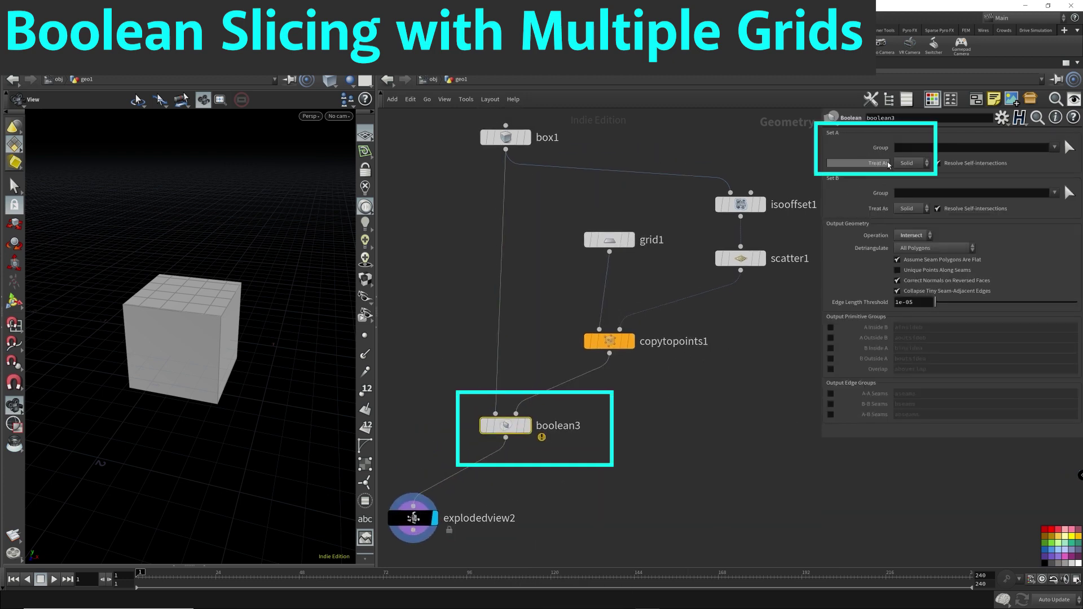
# - Set boolean3's Set B Treat As to Surface and Operation to Shatter
pyautogui.click(910, 208)
pyautogui.click(908, 235)
pyautogui.click(908, 235)
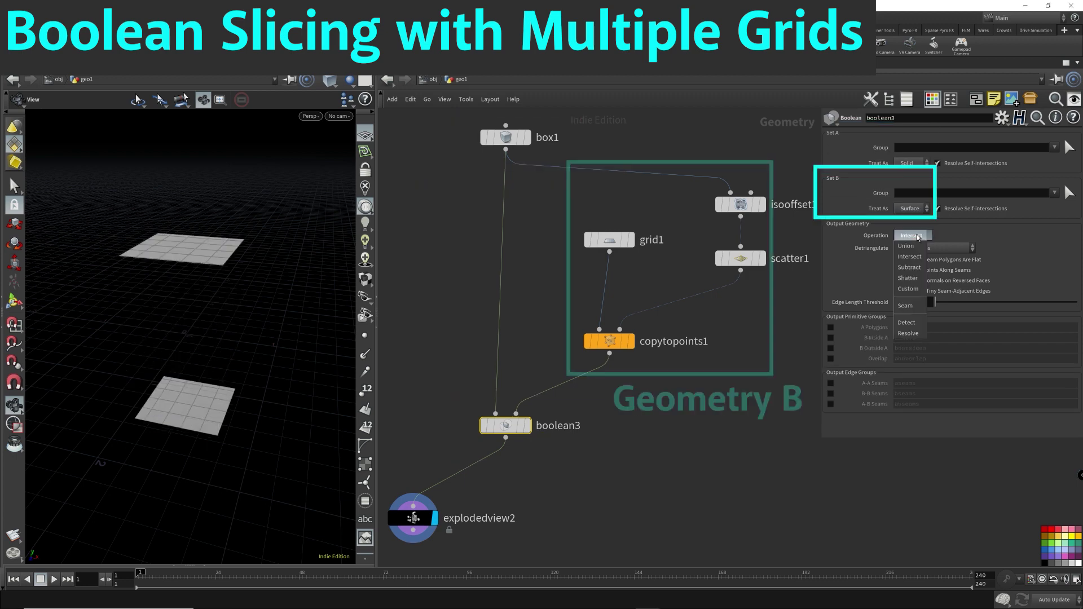
pyautogui.click(916, 280)
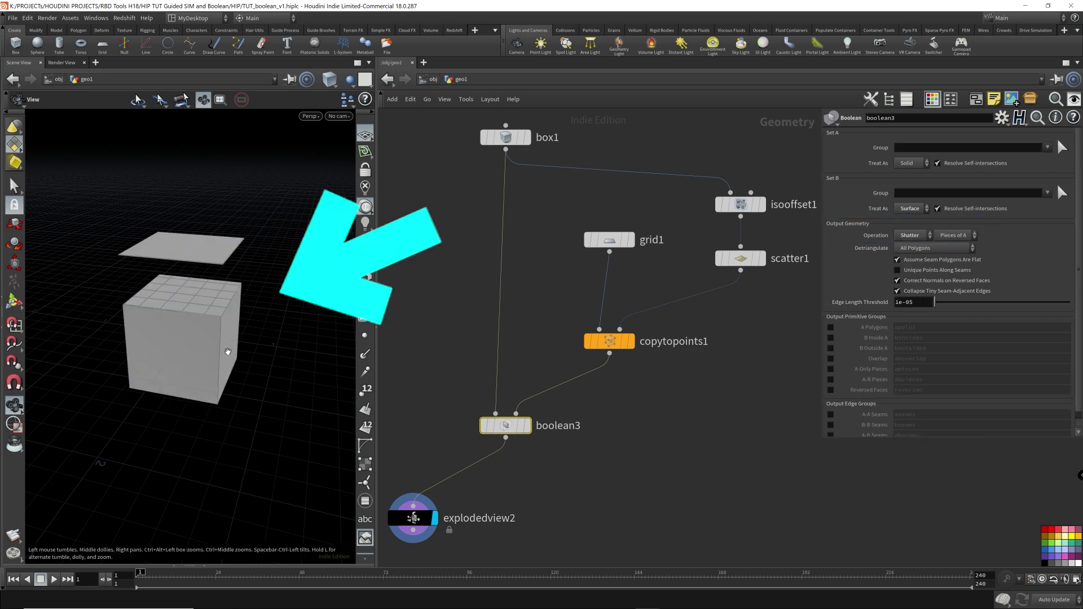
pyautogui.moveTo(225, 356)
pyautogui.mouseDown()
pyautogui.moveTo(215, 337)
pyautogui.moveTo(234, 329)
pyautogui.mouseUp()
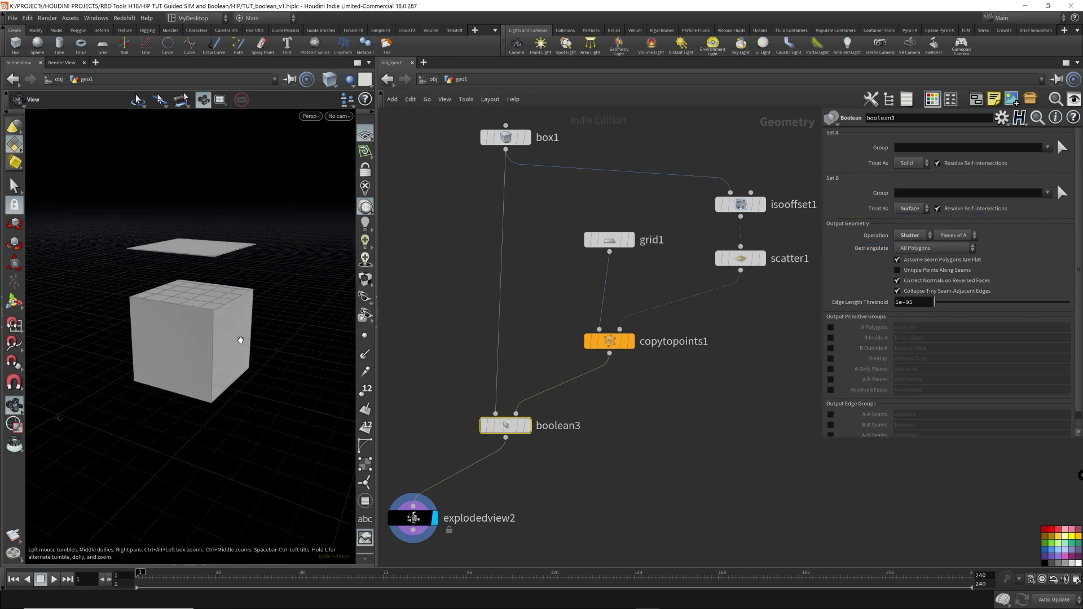
# - Adjust scatter1's Global Seed to about 3.07 so the box splits into three slices
pyautogui.click(630, 342)
pyautogui.moveTo(230, 310)
pyautogui.mouseDown()
pyautogui.moveTo(228, 360)
pyautogui.moveTo(319, 329)
pyautogui.mouseUp()
pyautogui.click(741, 259)
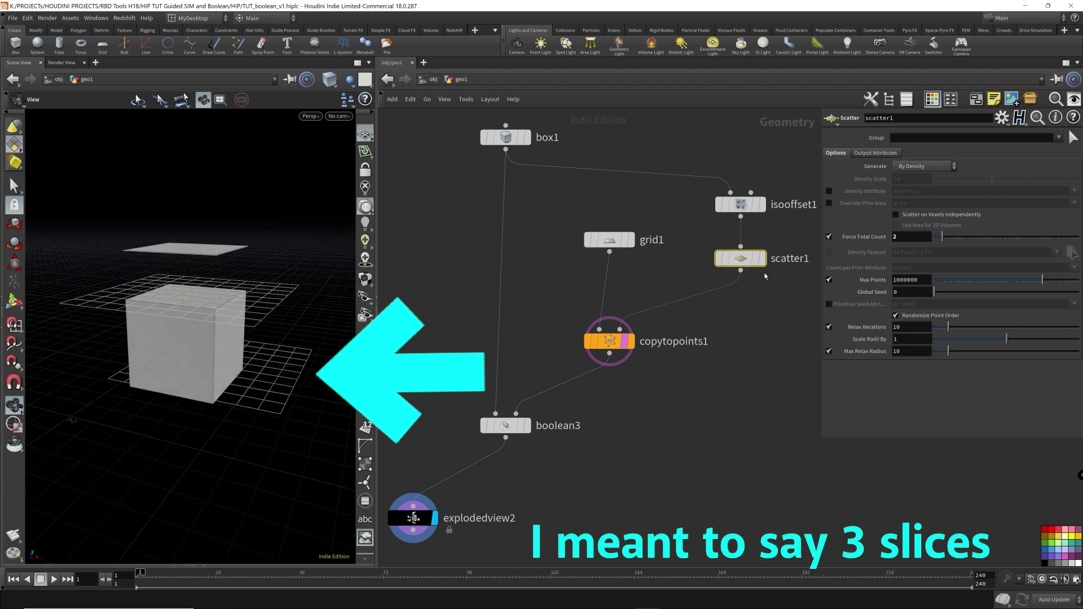
pyautogui.moveTo(743, 257)
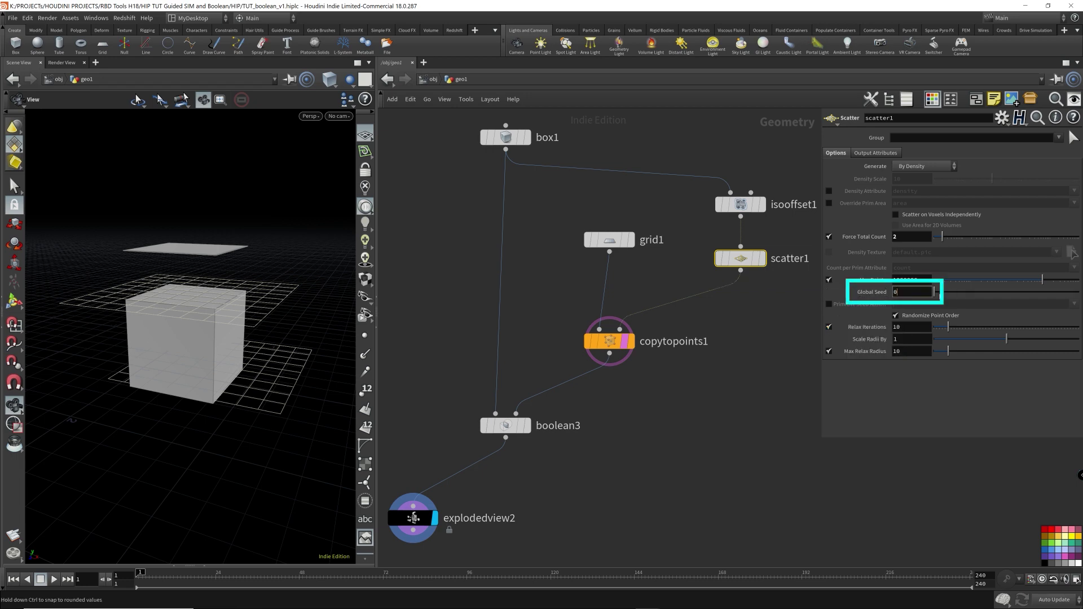
pyautogui.moveTo(935, 292); pyautogui.dragTo(978, 294)
pyautogui.moveTo(216, 308)
pyautogui.mouseDown()
pyautogui.moveTo(243, 304)
pyautogui.moveTo(230, 307)
pyautogui.mouseUp()
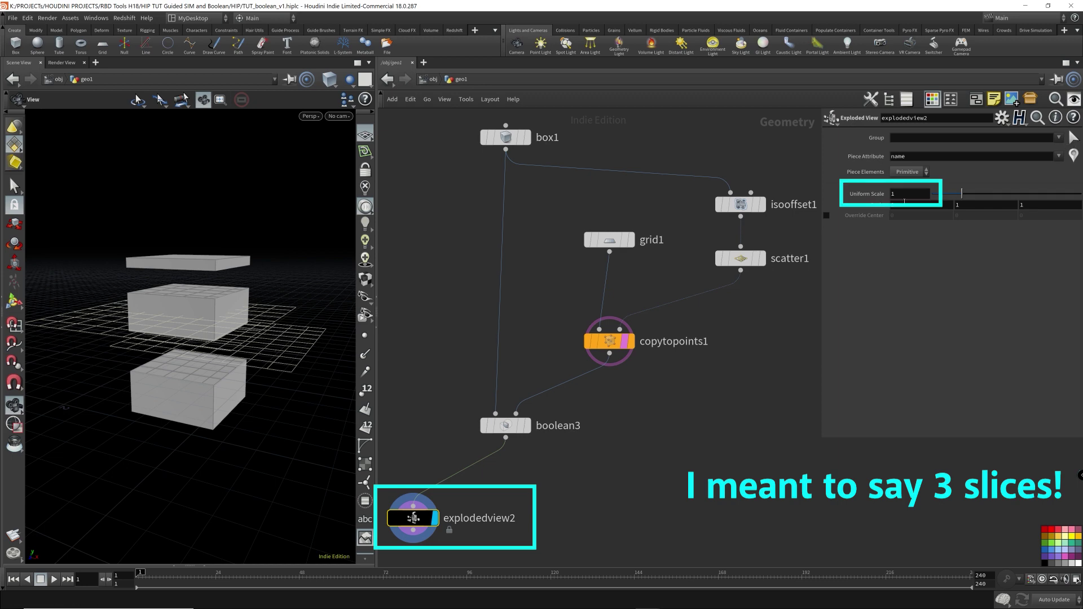
# - Scroll explodedview2's Uniform Scale down to 0.1 to stack the slices together
pyautogui.click(911, 196)
pyautogui.scroll(-6, 913, 197)
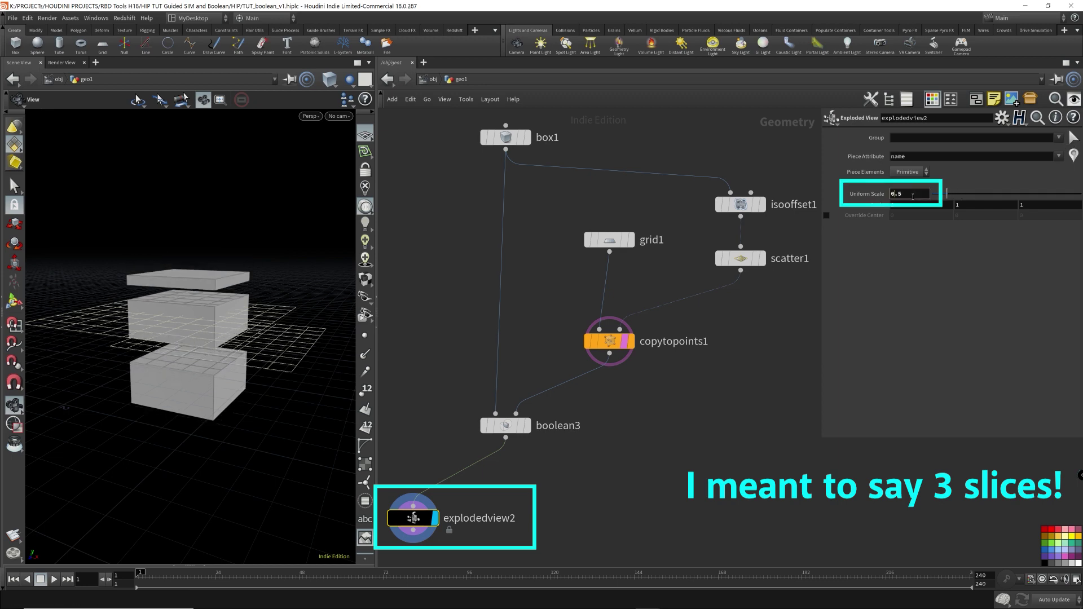
pyautogui.scroll(-3, 913, 197)
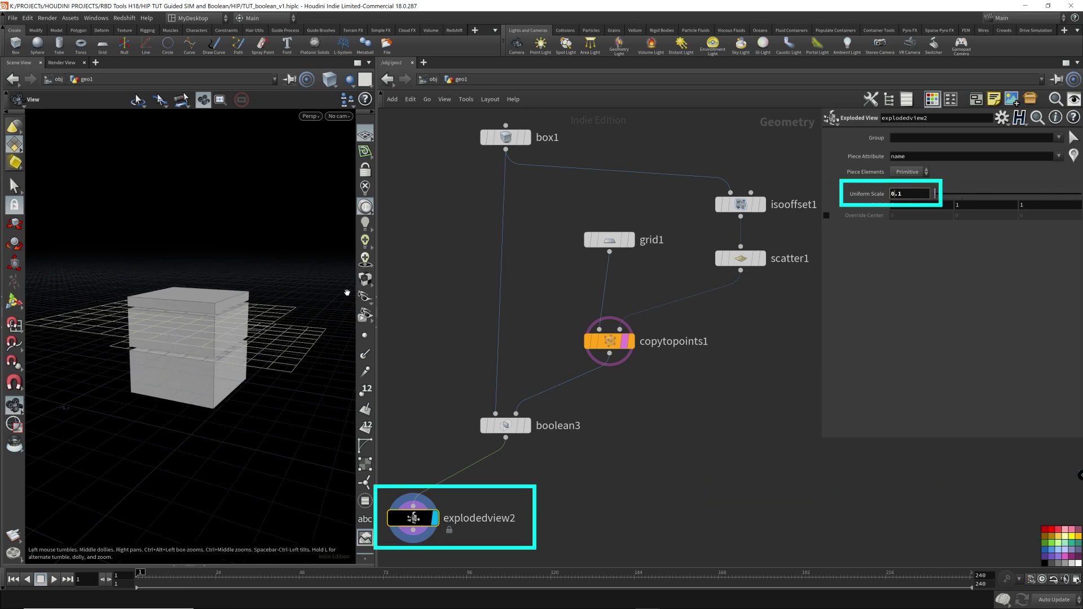
pyautogui.moveTo(329, 313); pyautogui.dragTo(285, 280)
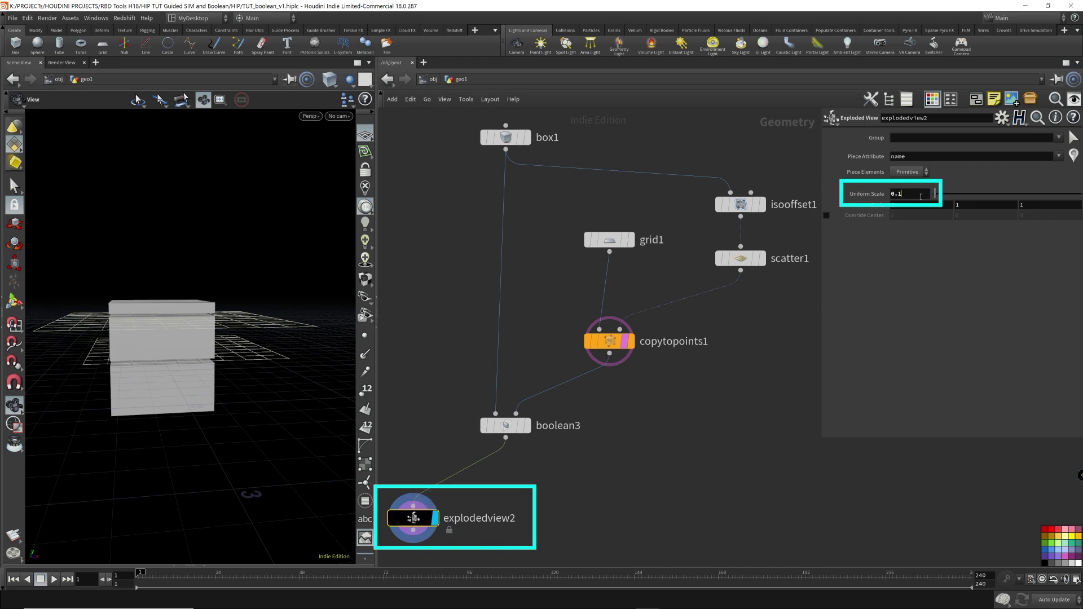
pyautogui.moveTo(170, 270); pyautogui.dragTo(237, 302)
# - Move copytopoints1 lower in the network and select it together with boolean3
pyautogui.moveTo(494, 172); pyautogui.dragTo(439, 117)
pyautogui.moveTo(540, 259); pyautogui.dragTo(549, 259, button='middle')
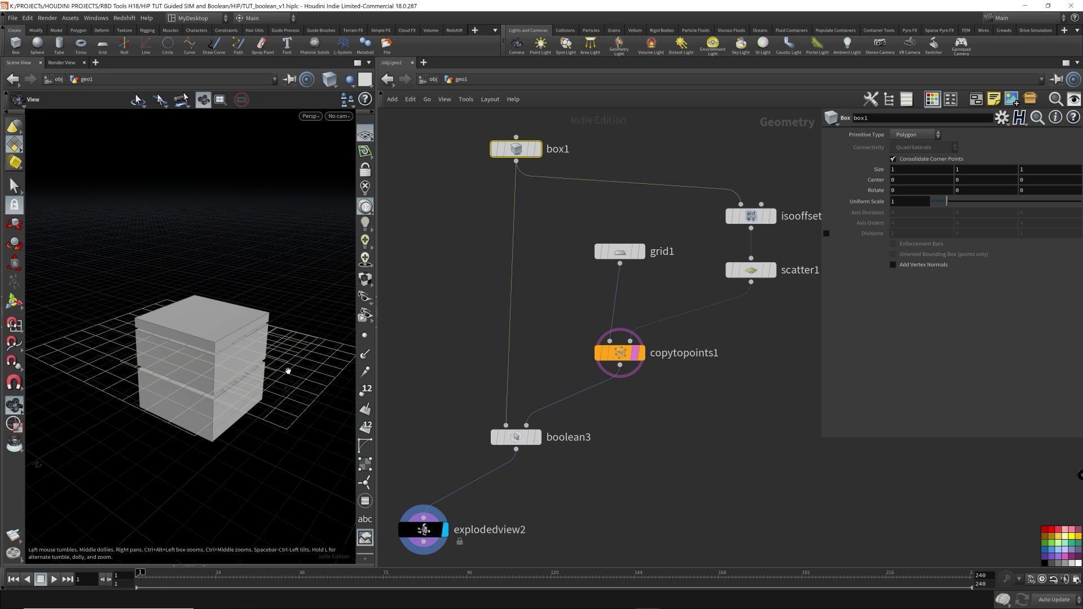
pyautogui.moveTo(288, 370); pyautogui.dragTo(265, 367)
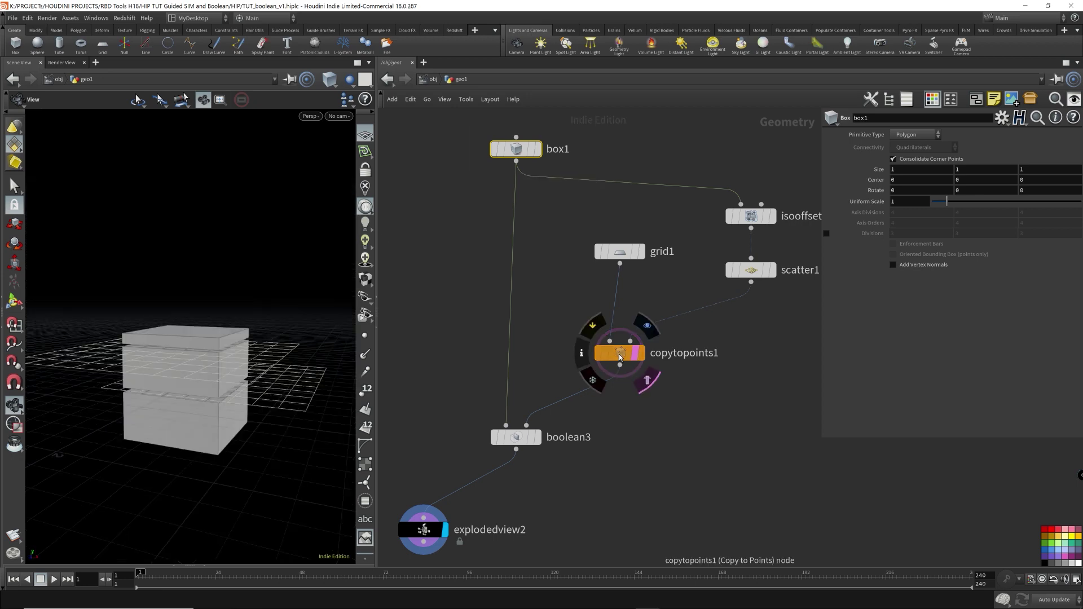
pyautogui.moveTo(621, 357); pyautogui.dragTo(621, 384)
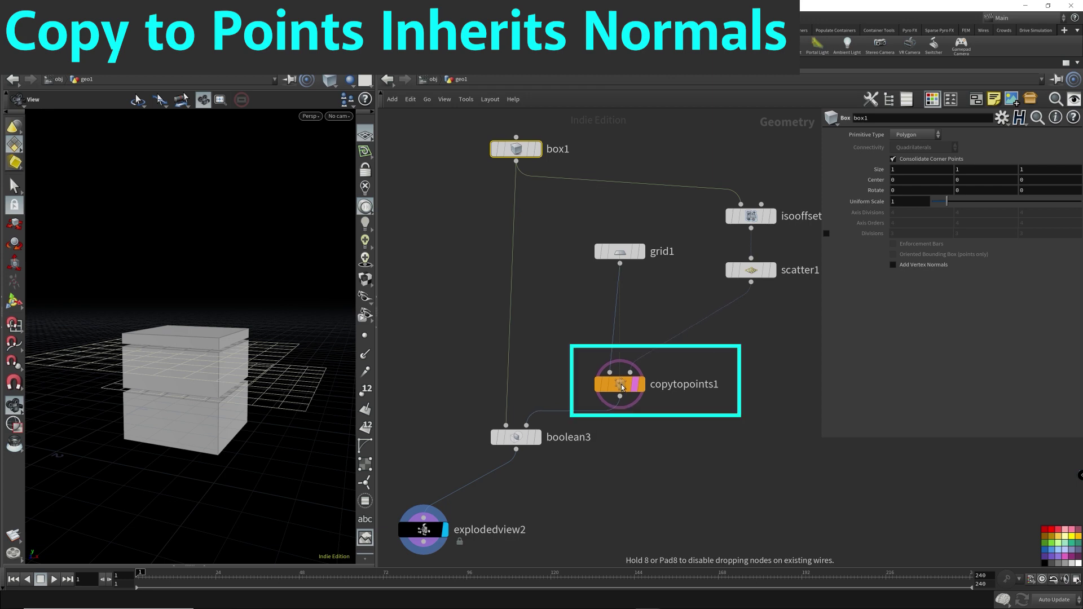
pyautogui.moveTo(455, 365); pyautogui.dragTo(713, 450)
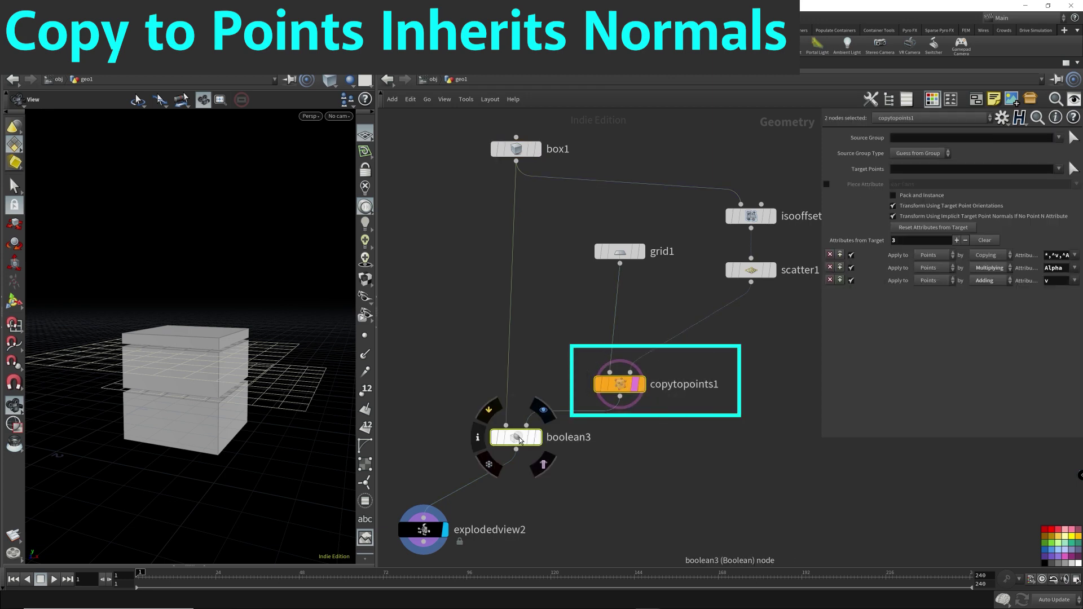
# - Move copytopoints1 and boolean3 down and insert an Attribute Randomize node after scatter1
pyautogui.moveTo(519, 439); pyautogui.dragTo(520, 476)
pyautogui.click(703, 487)
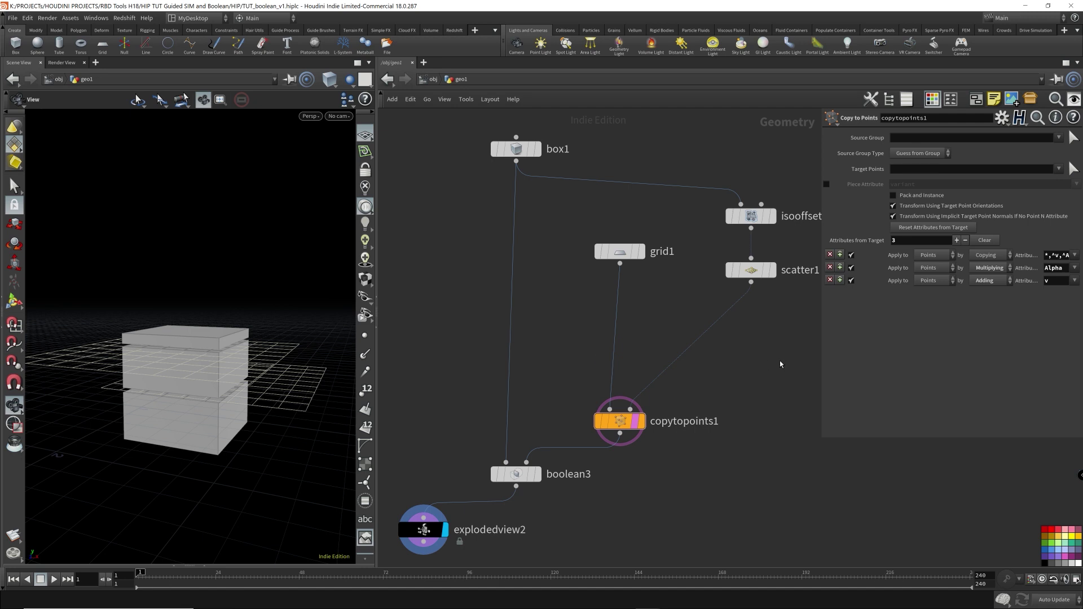
pyautogui.press('Tab')
pyautogui.write('ar')
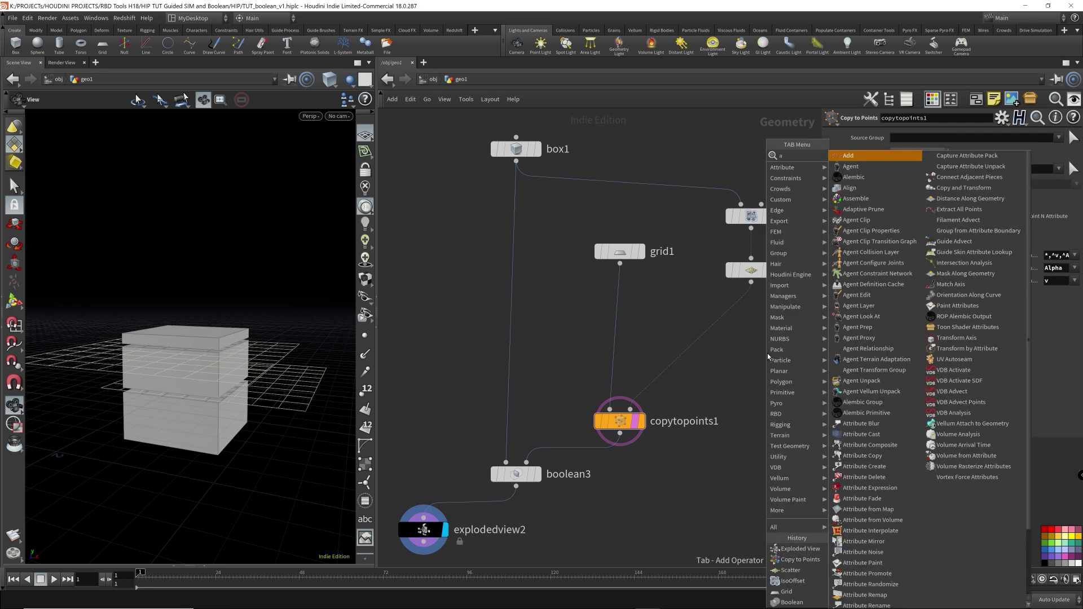
pyautogui.press('Down')
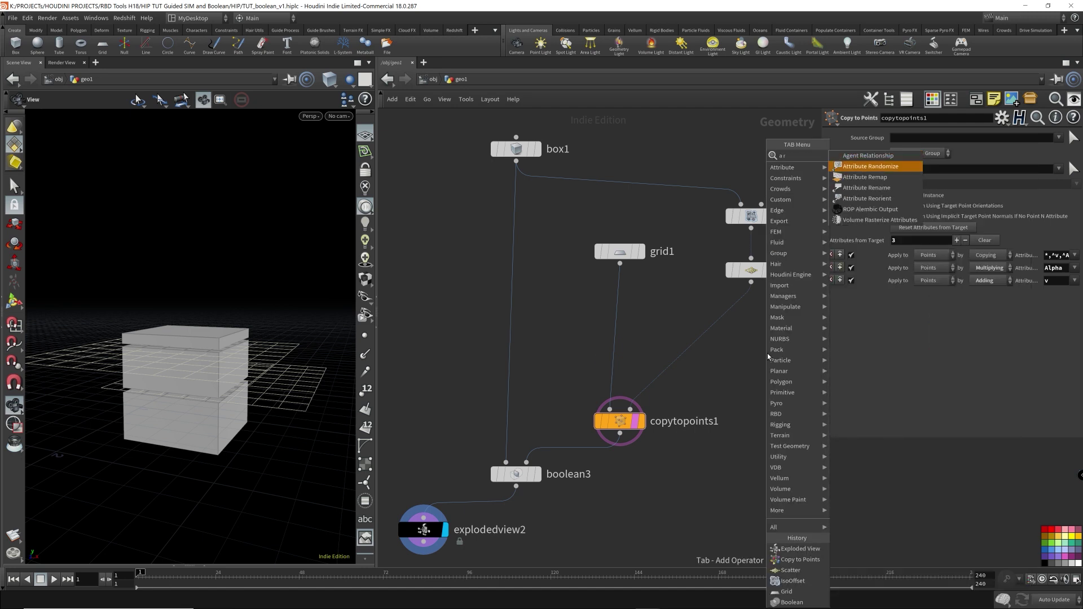
pyautogui.press('Return')
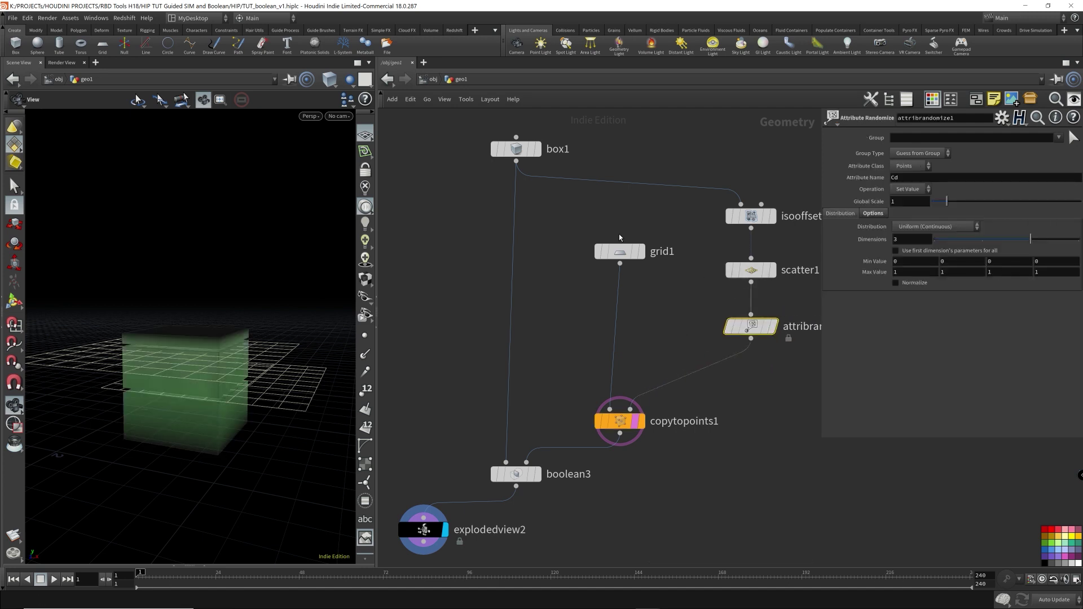
# - Display attribrandomize1's two points alone, removing copytopoints1's template flag
pyautogui.click(774, 327)
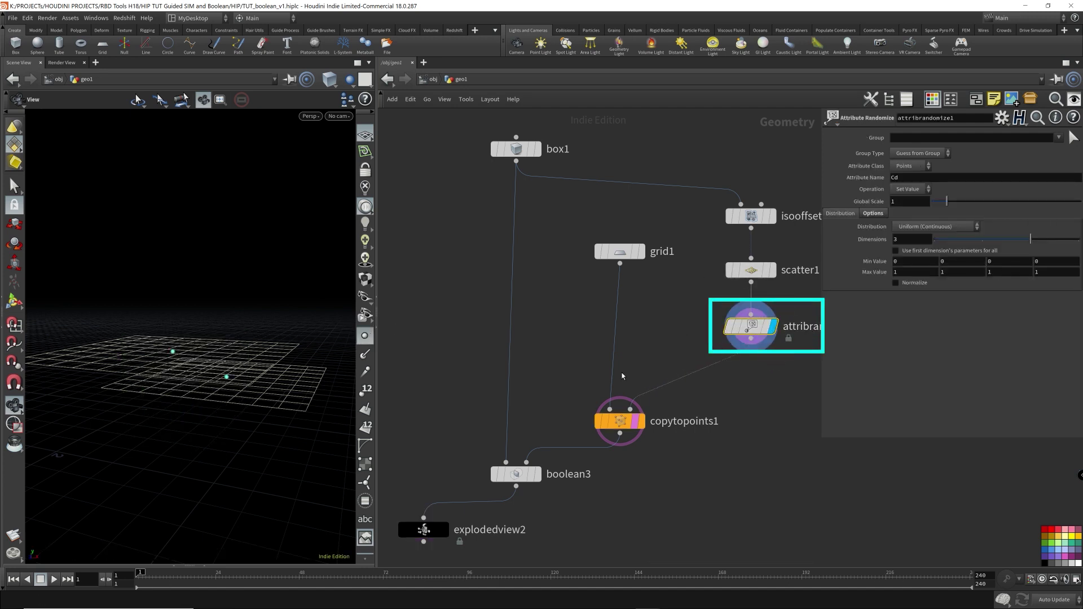
pyautogui.click(638, 421)
pyautogui.moveTo(282, 278); pyautogui.dragTo(169, 335)
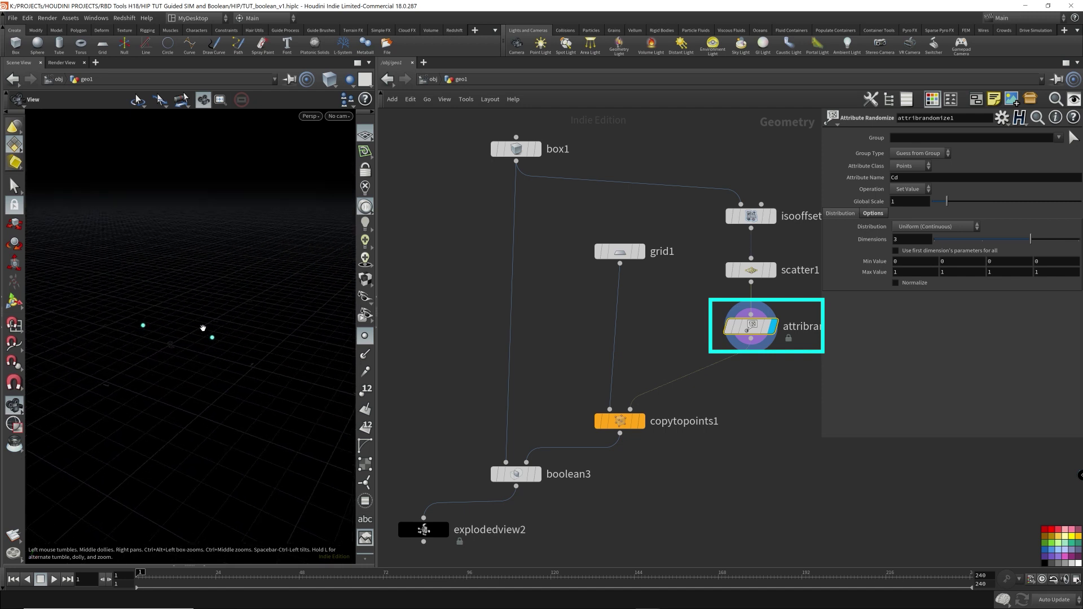
pyautogui.moveTo(745, 401); pyautogui.dragTo(696, 397, button='middle')
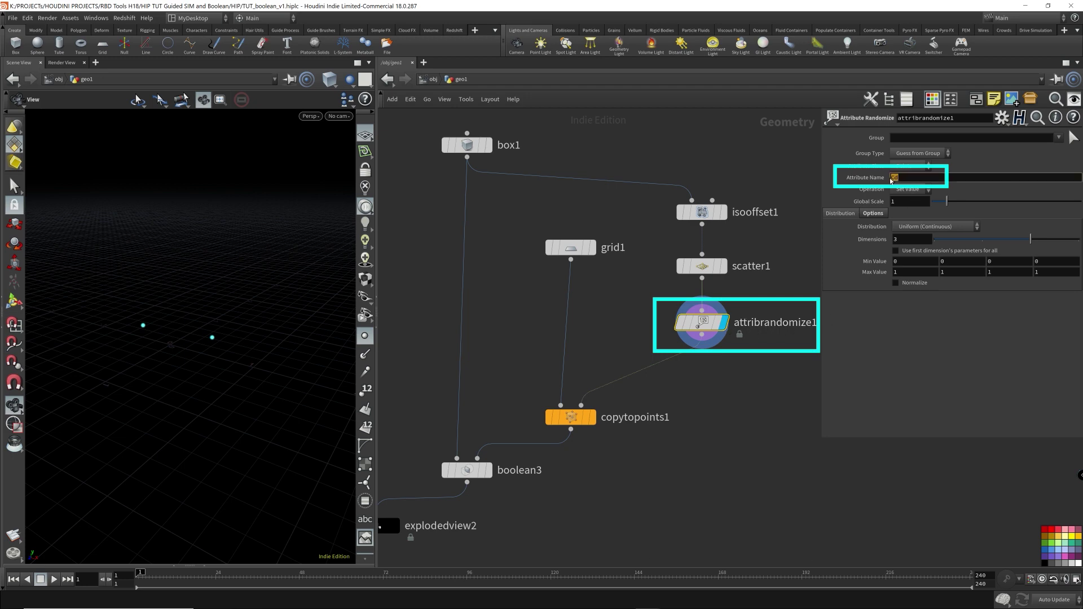
# - Randomize attribute N with a Normal (Gaussian) distribution and show point normals in the viewport
pyautogui.doubleClick(912, 177)
pyautogui.write('N')
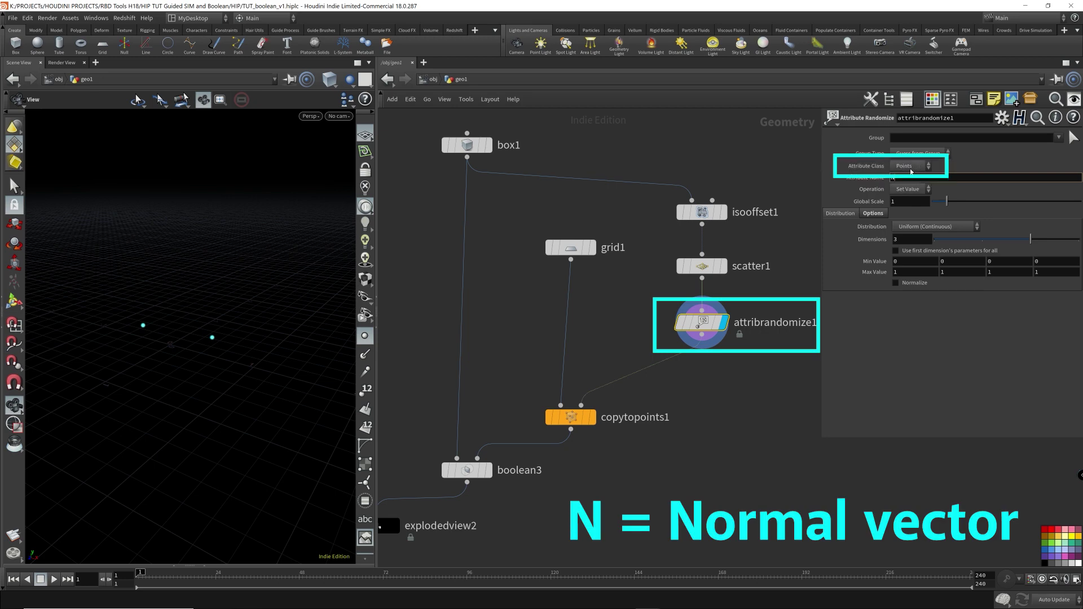
pyautogui.click(948, 229)
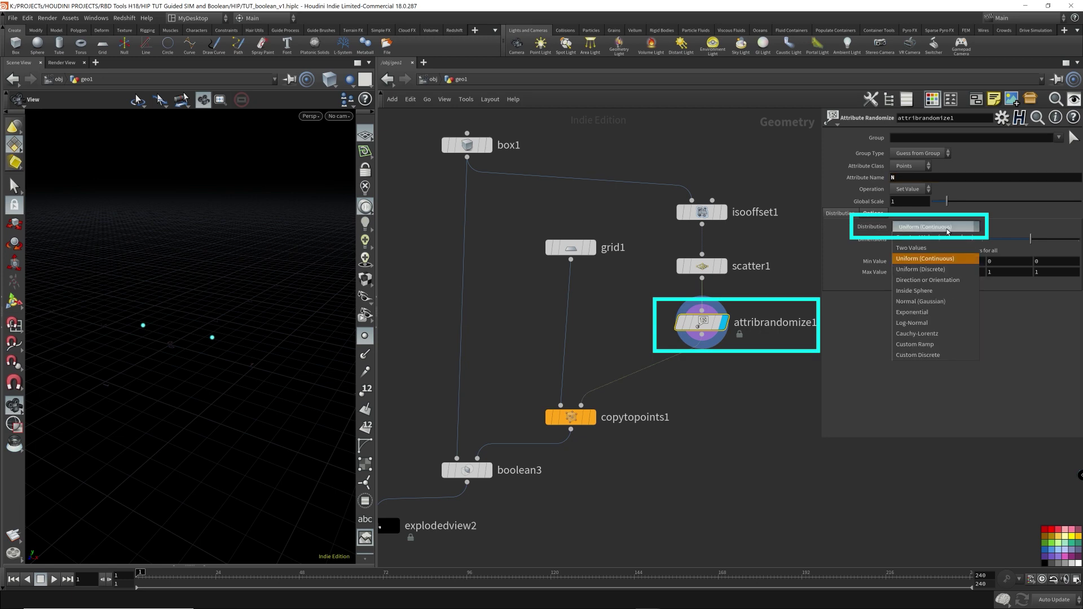
pyautogui.click(937, 302)
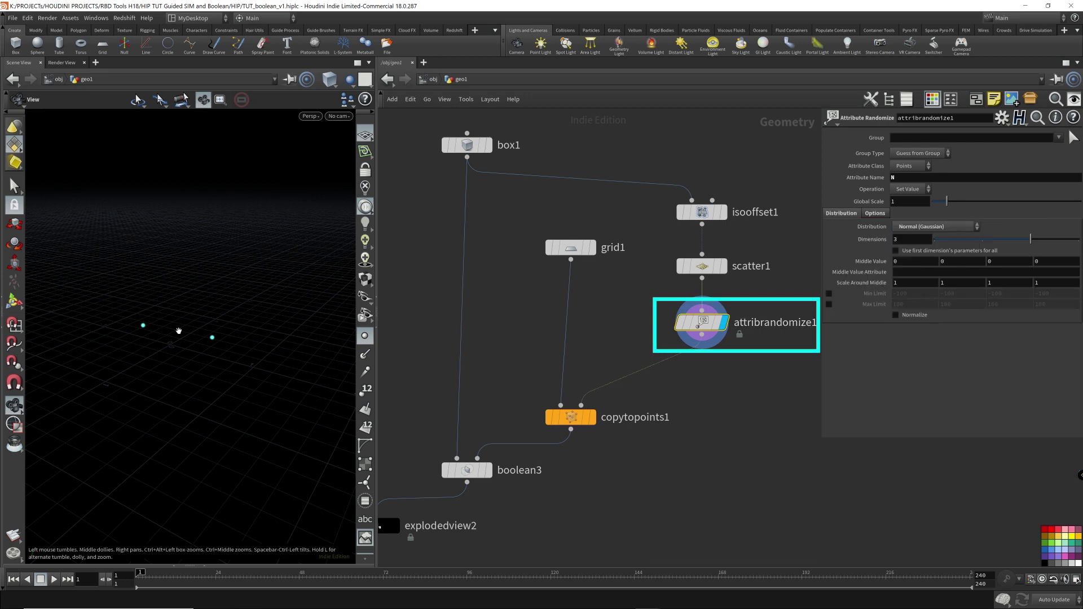
pyautogui.click(366, 357)
pyautogui.moveTo(232, 373); pyautogui.dragTo(104, 284)
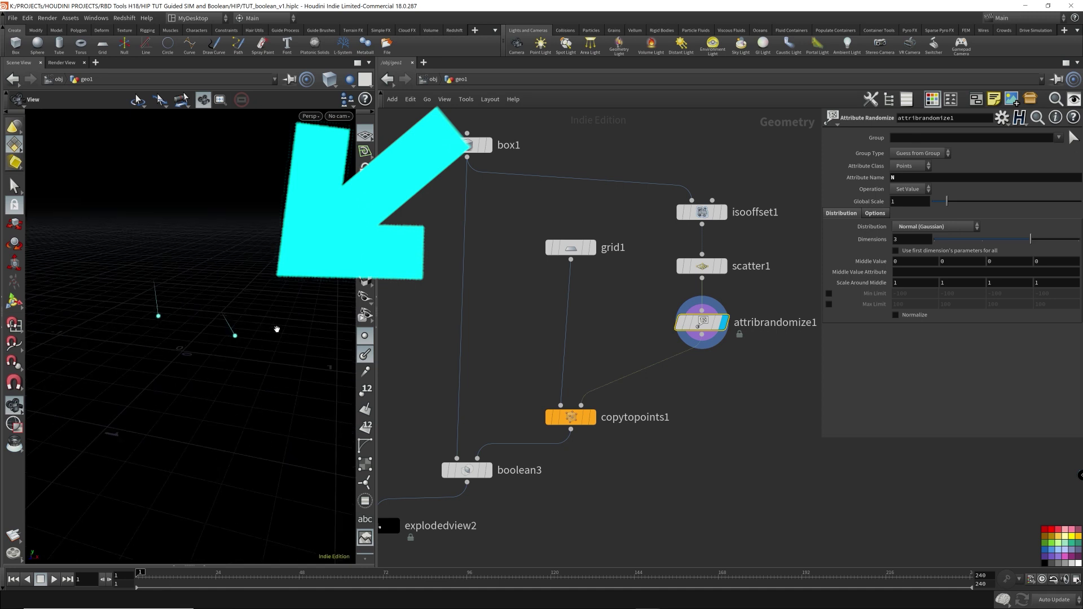
# - Set attribrandomize1's Global Seed to 9.59 on the Options tab
pyautogui.click(876, 214)
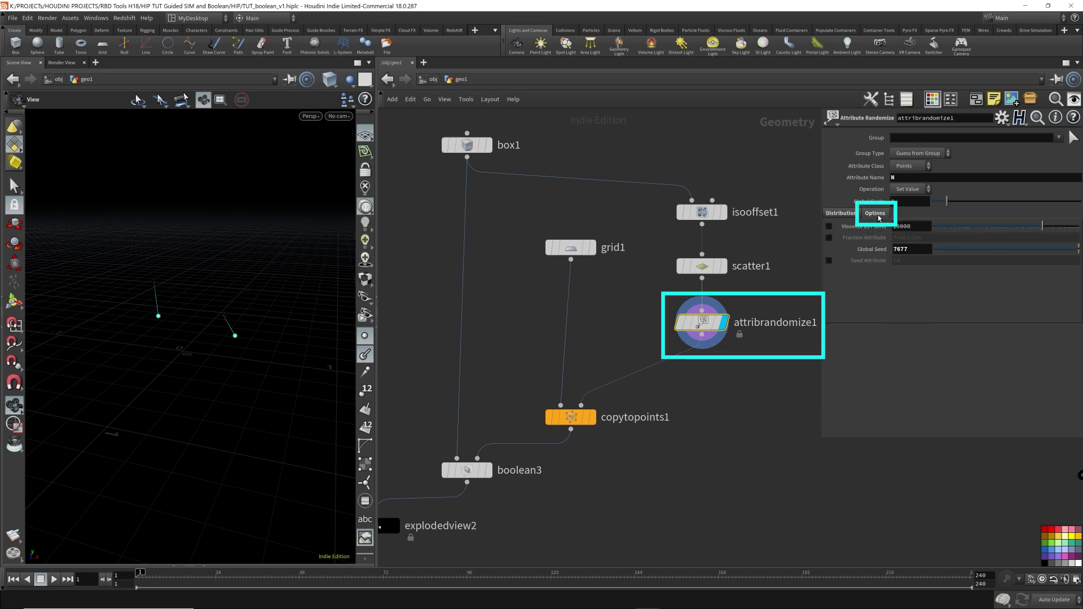
pyautogui.click(926, 251)
pyautogui.click(1079, 251)
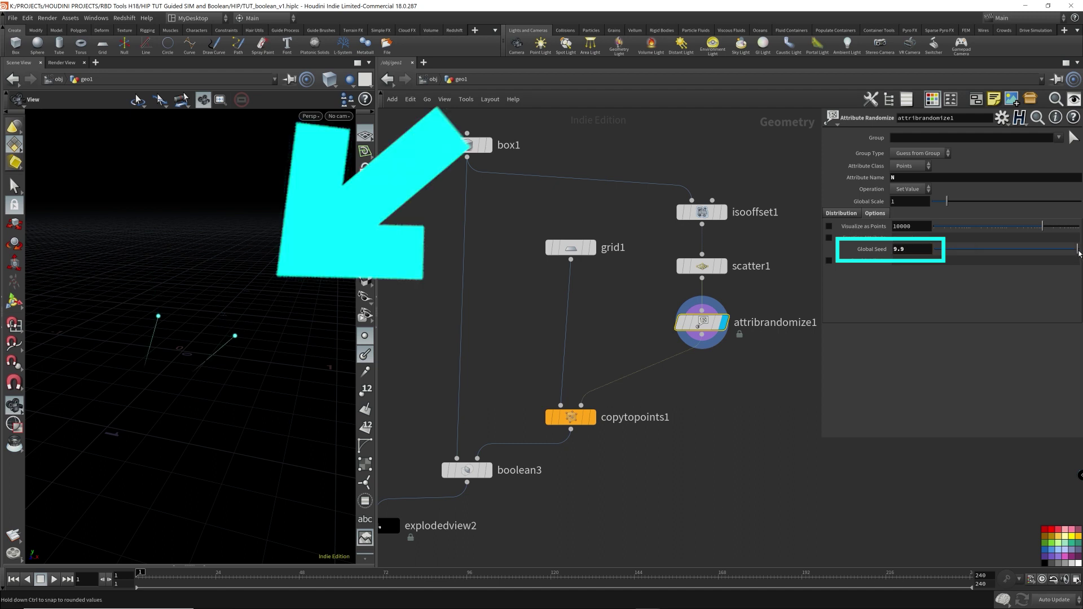
pyautogui.moveTo(1079, 253); pyautogui.dragTo(1075, 253)
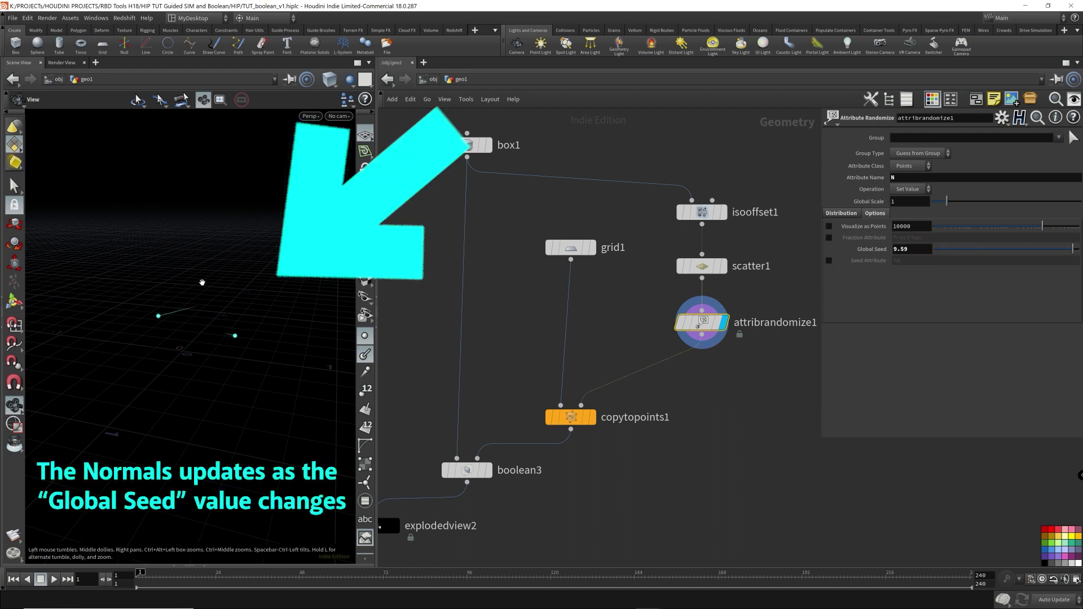
pyautogui.moveTo(203, 285)
pyautogui.mouseDown()
pyautogui.moveTo(205, 314)
pyautogui.moveTo(214, 276)
pyautogui.mouseUp()
# - Display copytopoints1's grids and lower attribrandomize1's Global Seed to 9.1 to reorient them
pyautogui.moveTo(597, 423)
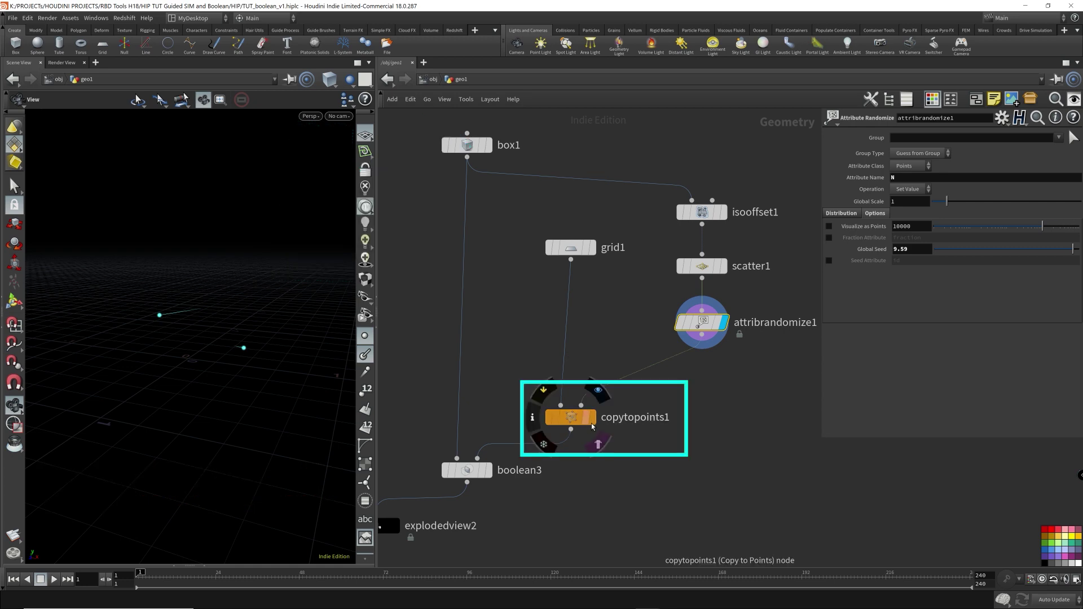
pyautogui.click(594, 418)
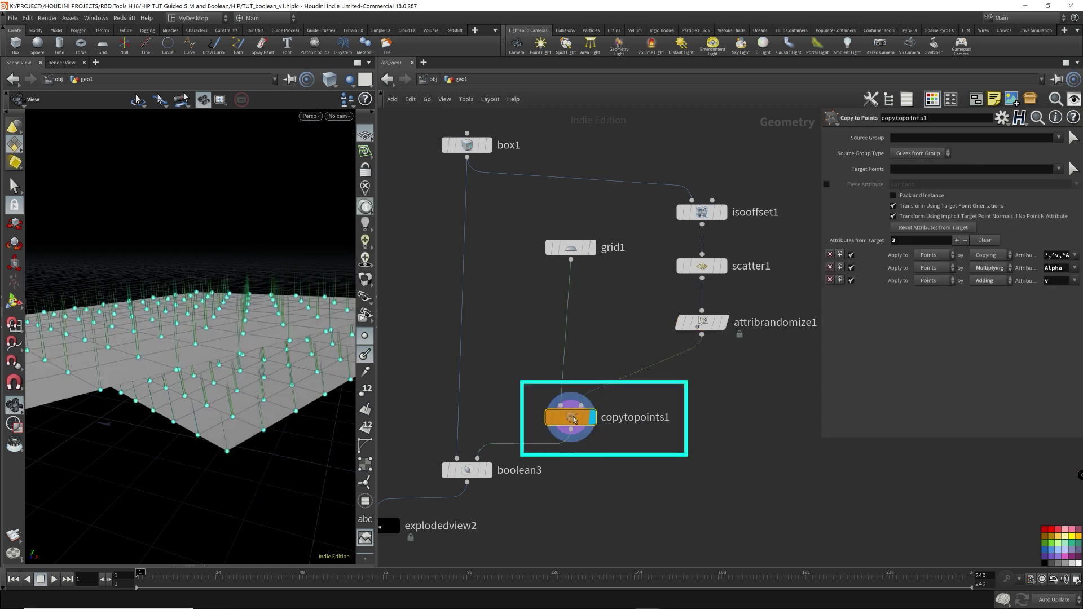
pyautogui.moveTo(201, 308); pyautogui.dragTo(178, 319)
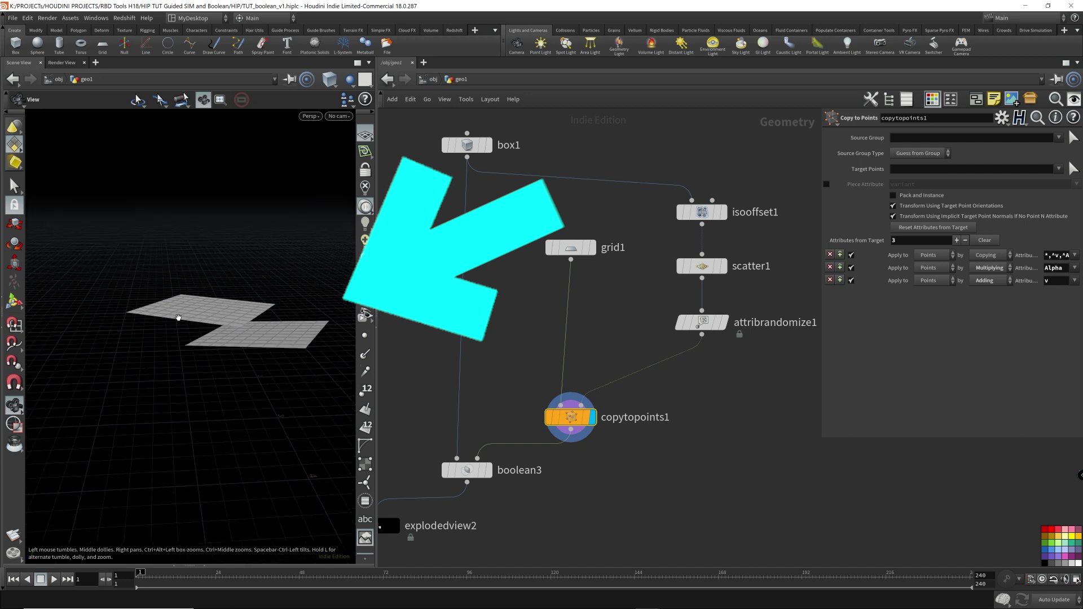
pyautogui.moveTo(237, 334); pyautogui.dragTo(329, 317)
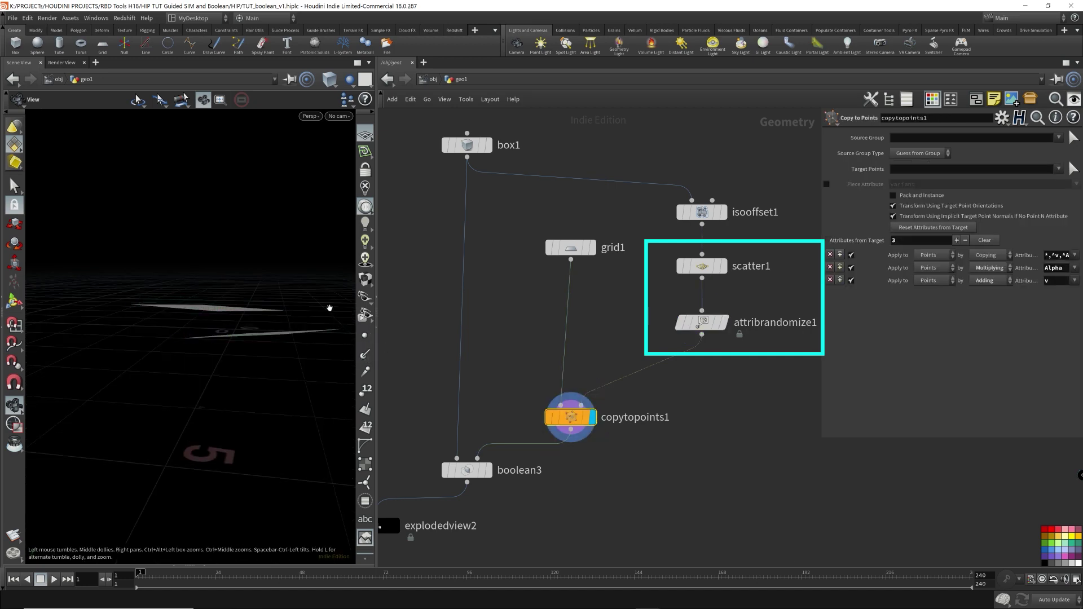
pyautogui.moveTo(318, 289); pyautogui.dragTo(239, 334)
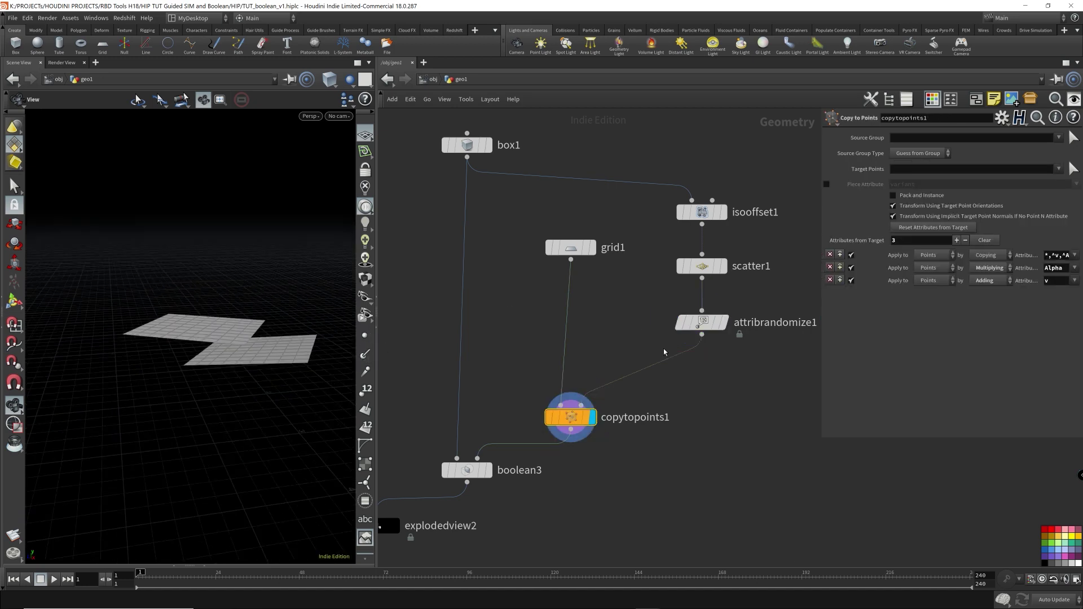
pyautogui.click(702, 322)
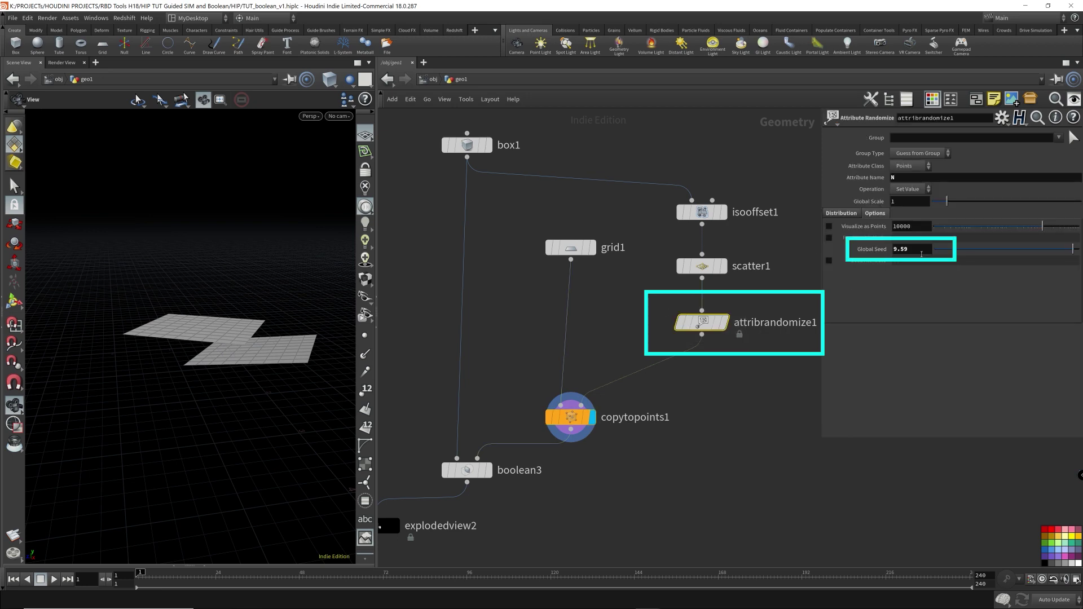
pyautogui.moveTo(921, 253); pyautogui.dragTo(920, 260, button='middle')
# - Set Global Seed to 8.8, display box1 and template copytopoints1 as wireframe reference
pyautogui.click(484, 148)
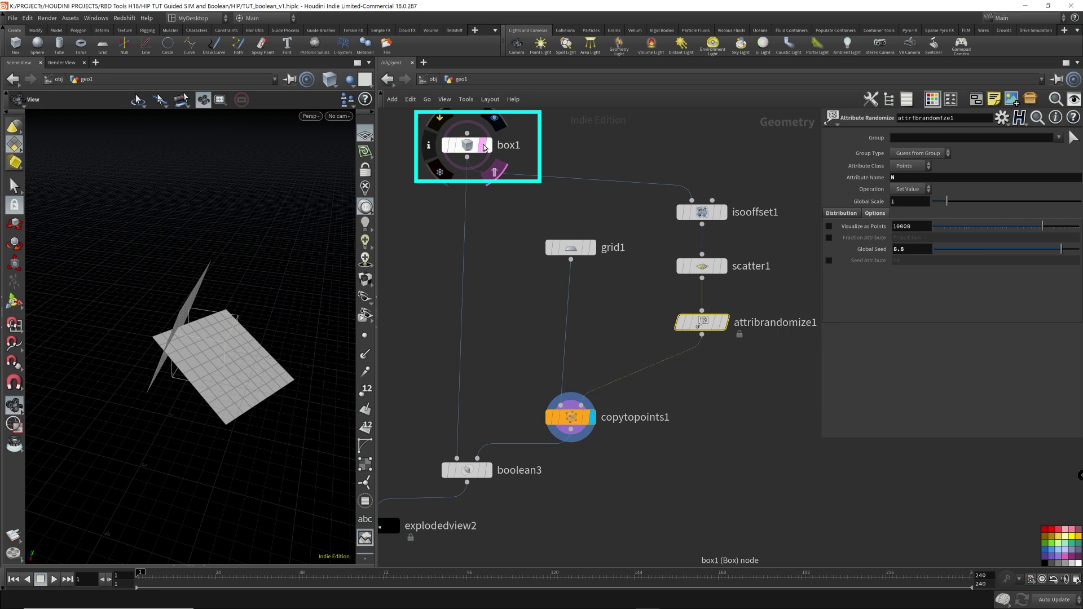
pyautogui.click(484, 148)
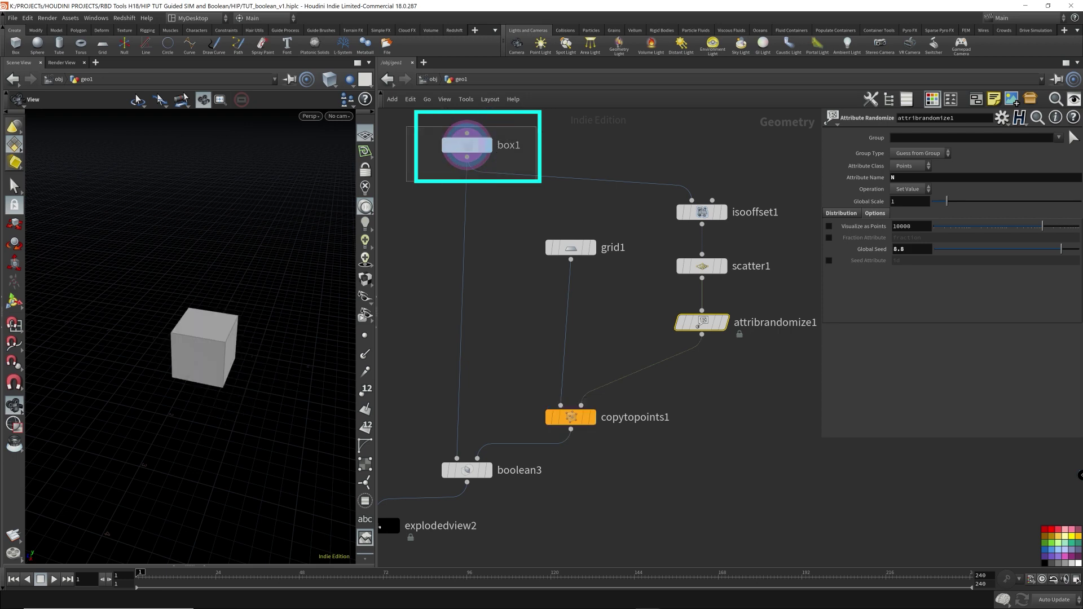
pyautogui.click(468, 146)
pyautogui.click(588, 420)
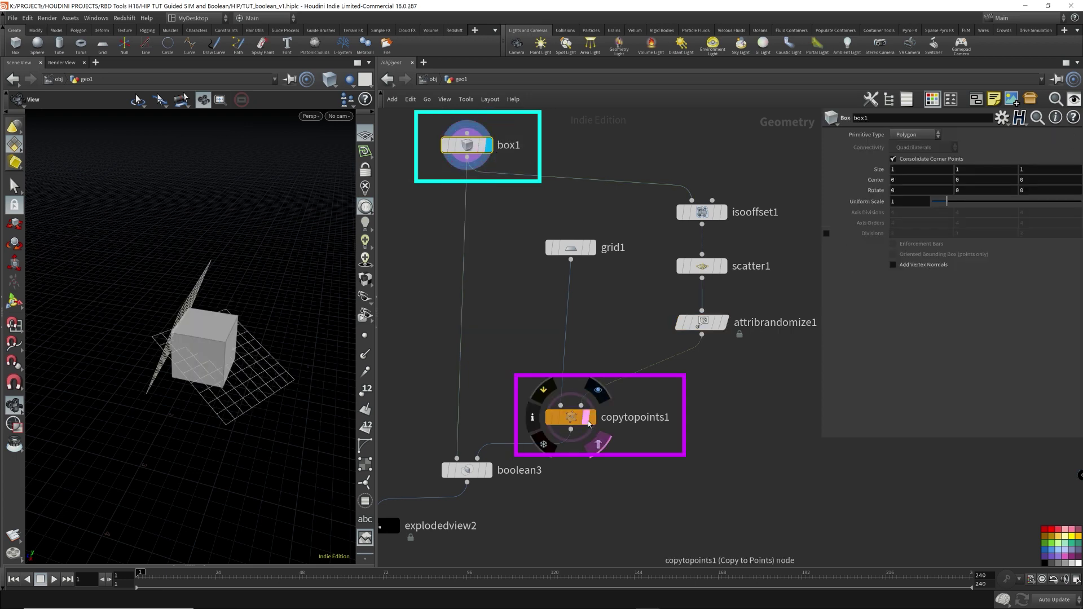
pyautogui.moveTo(235, 361); pyautogui.dragTo(263, 377)
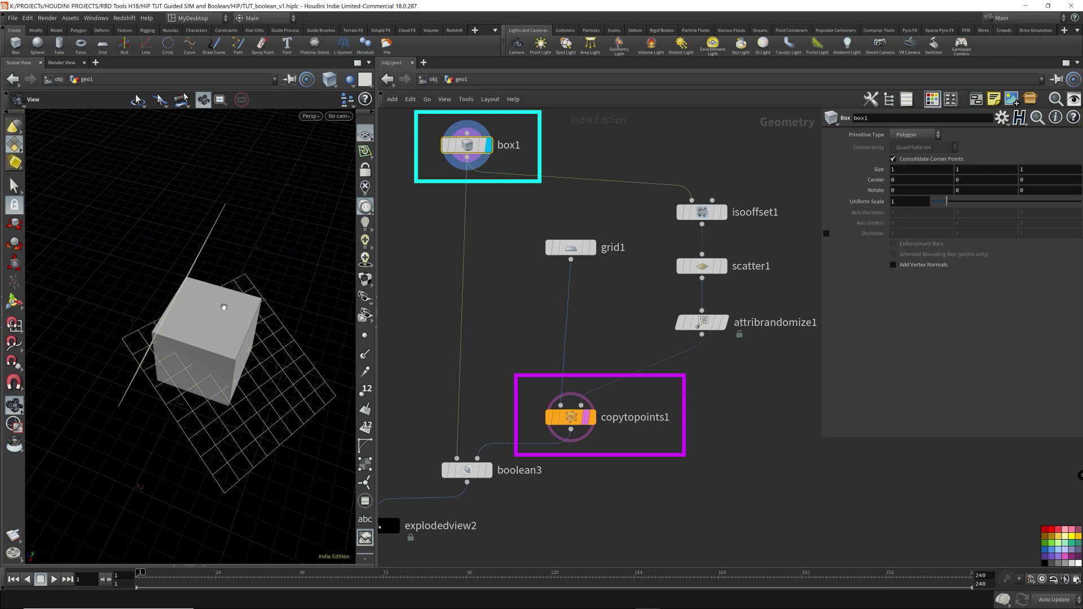
# - Enlarge grid1's Size from 2 to 4 so the copied grids span the box
pyautogui.click(571, 247)
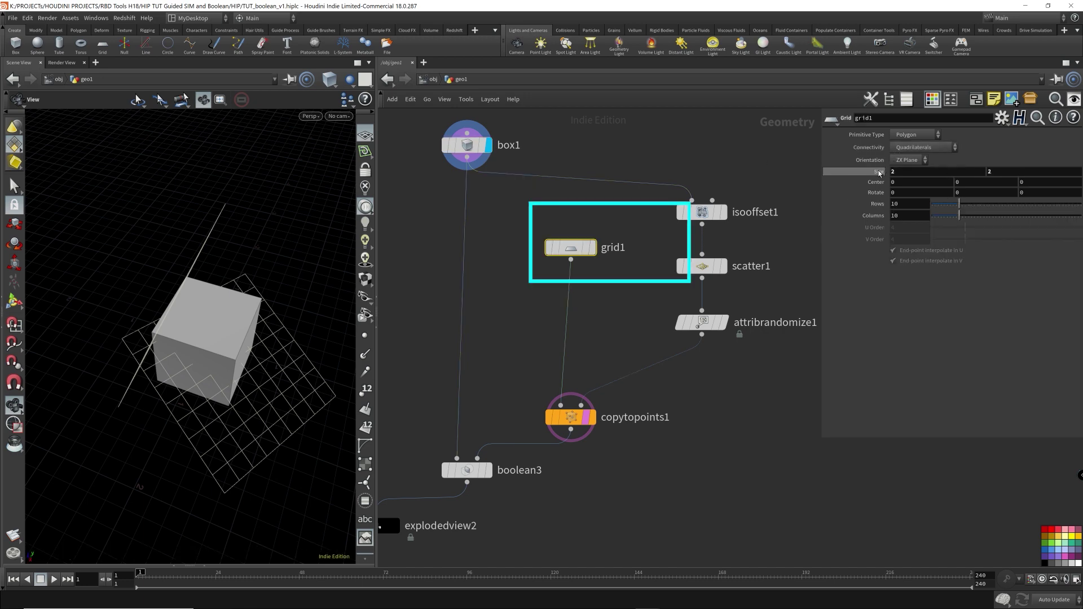
pyautogui.moveTo(878, 172); pyautogui.dragTo(897, 150, button='middle')
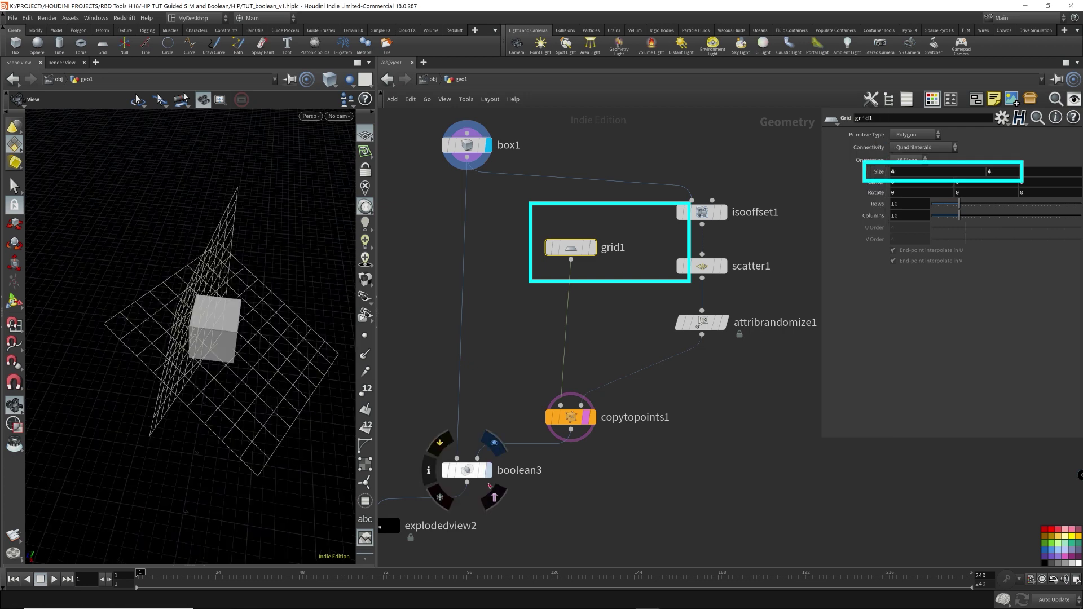
pyautogui.moveTo(591, 519); pyautogui.dragTo(628, 506, button='middle')
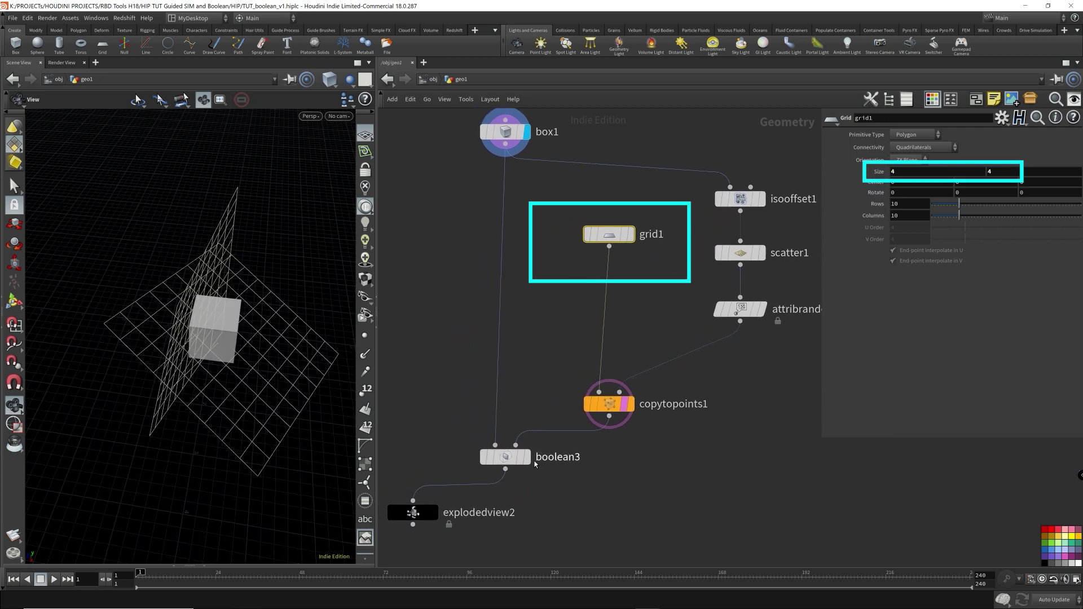
pyautogui.click(508, 457)
# - Display explodedview2 and raise its Uniform Scale from 0.1 to 0.9
pyautogui.click(413, 512)
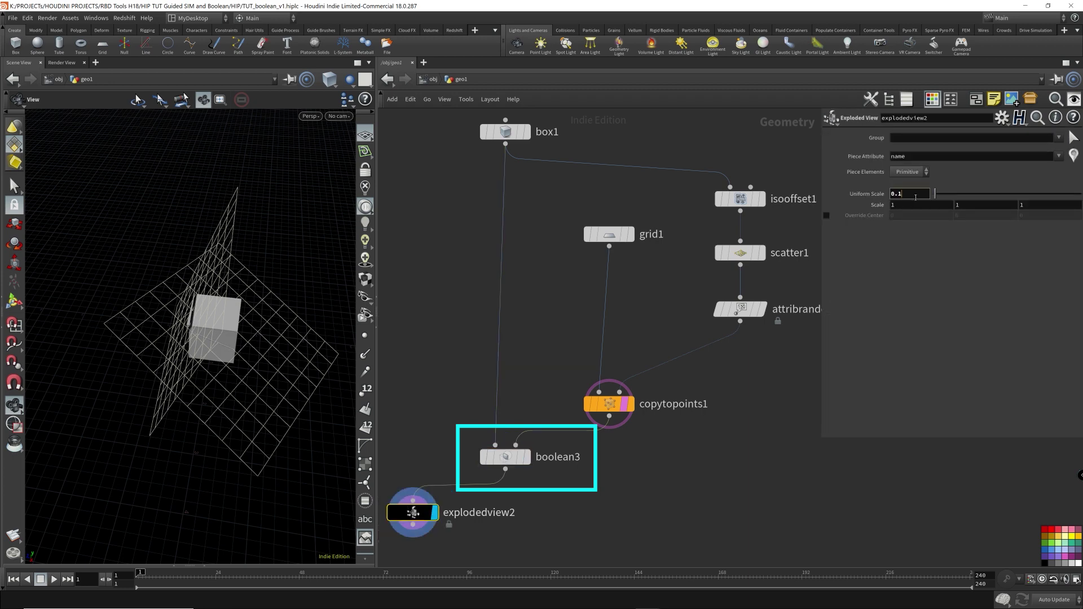
pyautogui.press('Up')
pyautogui.press('Up')
pyautogui.press('Up')
pyautogui.press('Up')
pyautogui.press('Up')
pyautogui.press('Up')
pyautogui.press('Up')
pyautogui.press('Up')
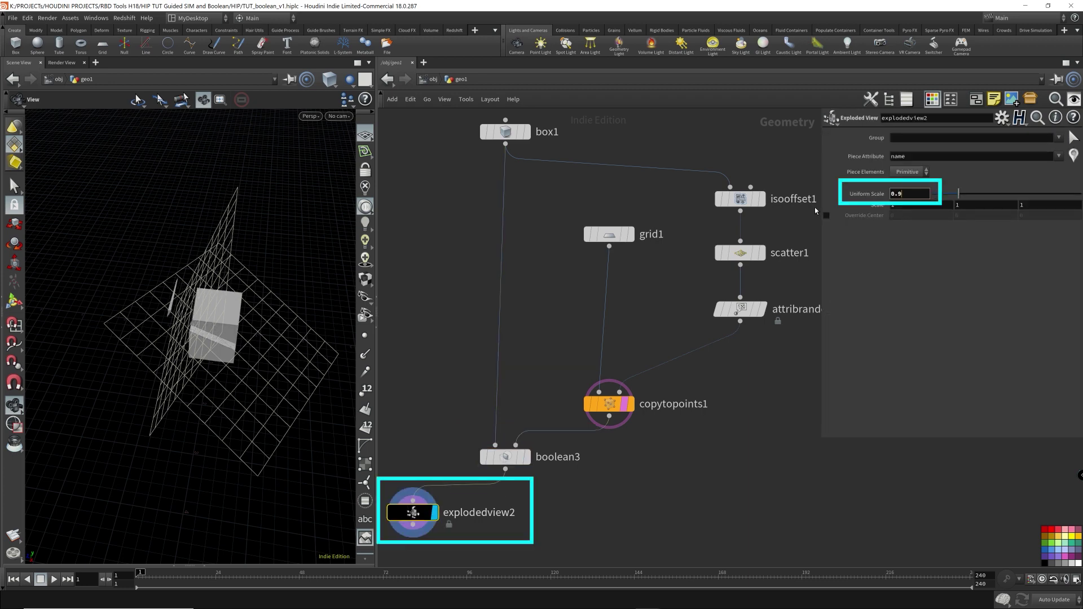
pyautogui.moveTo(182, 330); pyautogui.dragTo(218, 328)
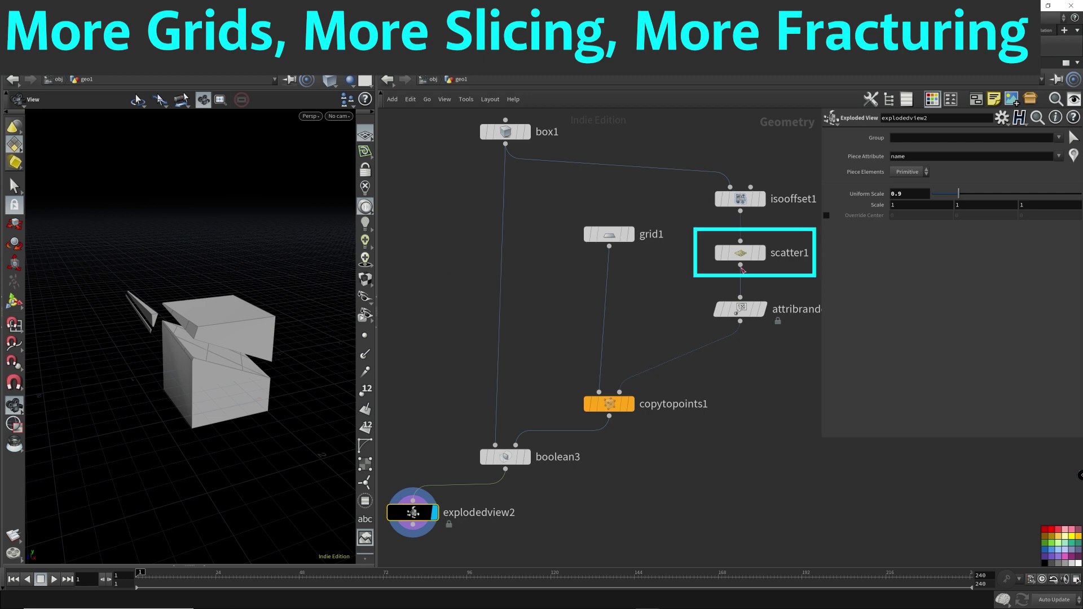
# - Force scatter1 to 100 points, inspect the fractured cube, then lower the count to 20
pyautogui.moveTo(682, 274); pyautogui.dragTo(811, 239)
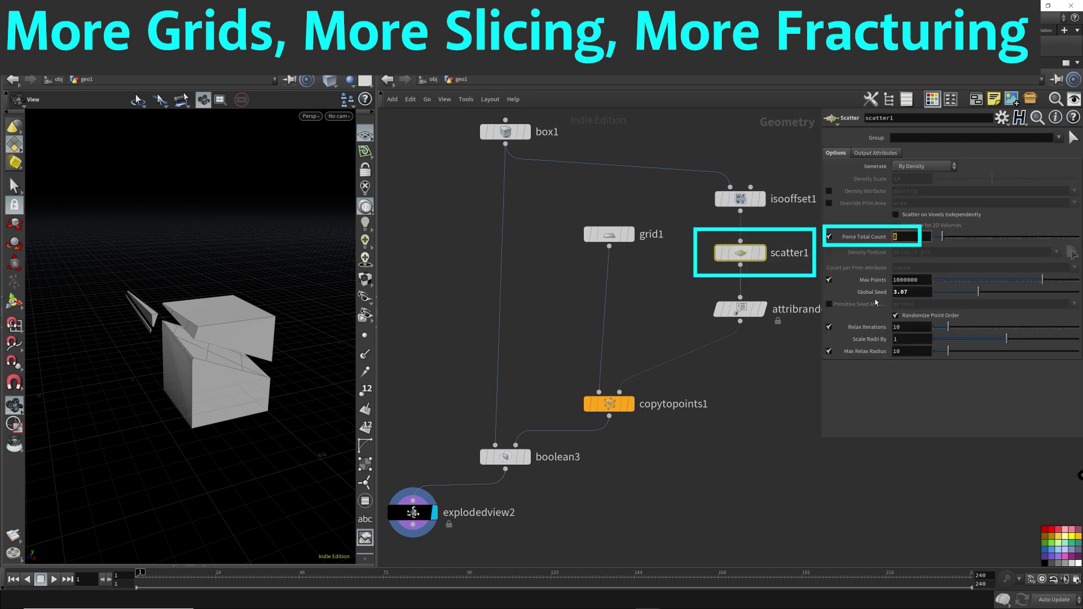
pyautogui.write('100')
pyautogui.press('Return')
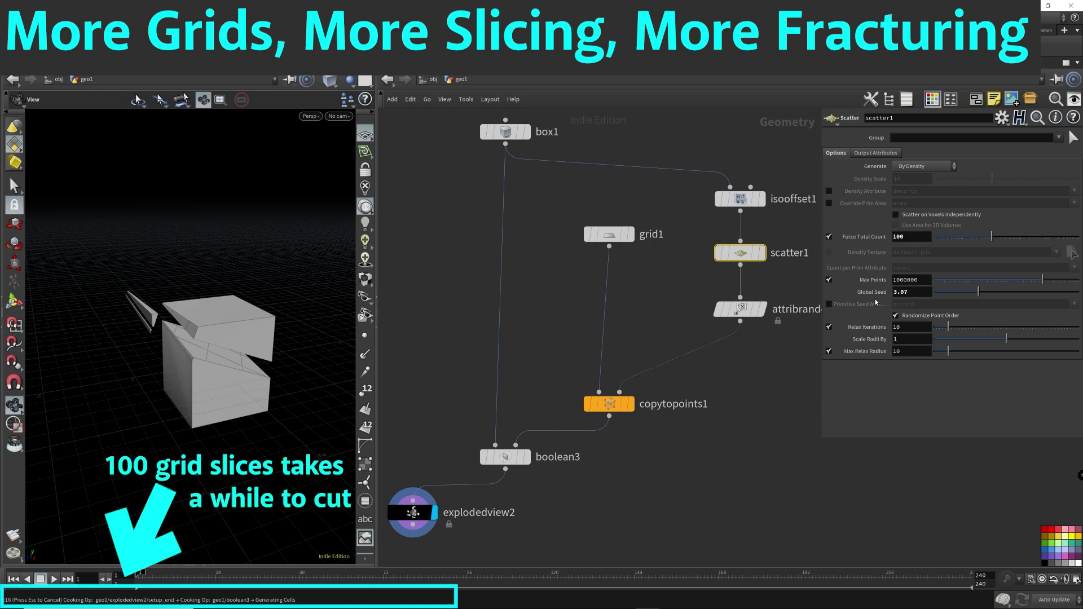
pyautogui.moveTo(237, 372); pyautogui.dragTo(287, 355)
pyautogui.scroll(5, 248, 339)
pyautogui.scroll(-4, 356, 357)
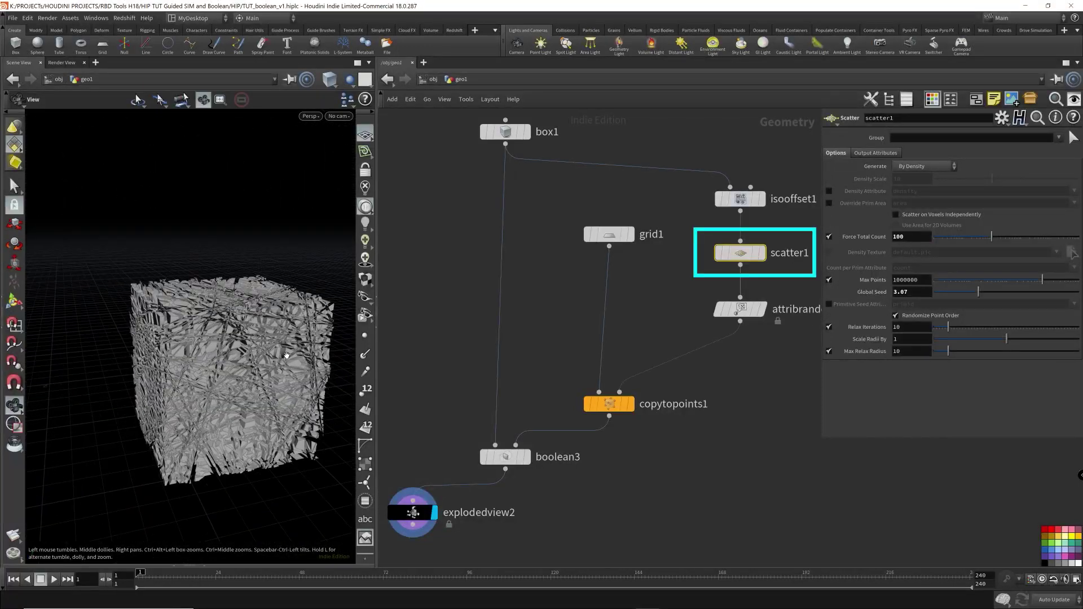
pyautogui.click(909, 243)
pyautogui.write('20')
pyautogui.press('Return')
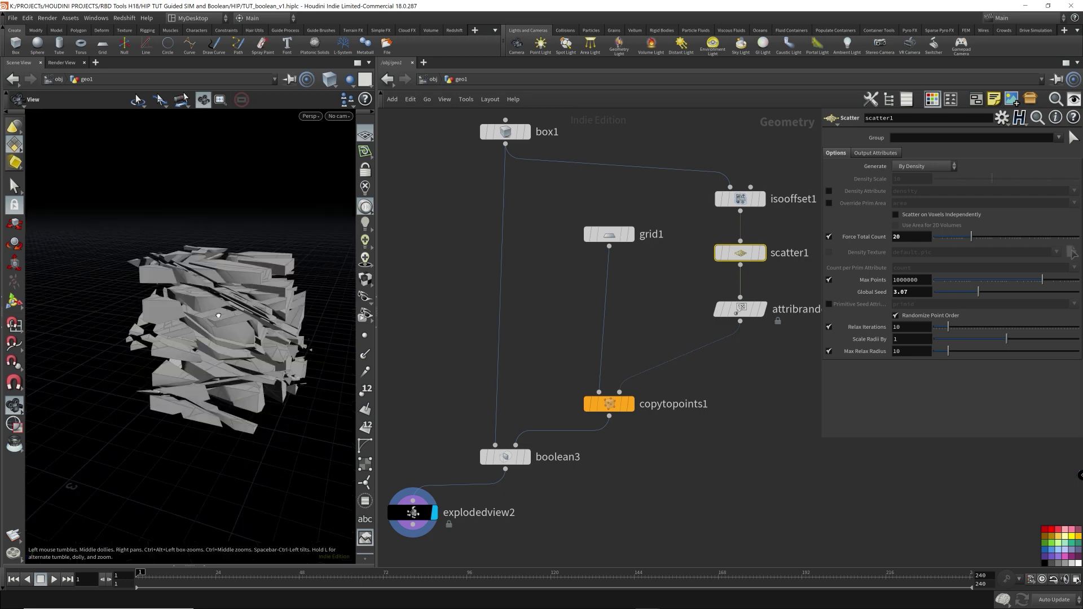
# - Display copytopoints1 and frame the copied grids to check them
pyautogui.moveTo(243, 312); pyautogui.dragTo(227, 311)
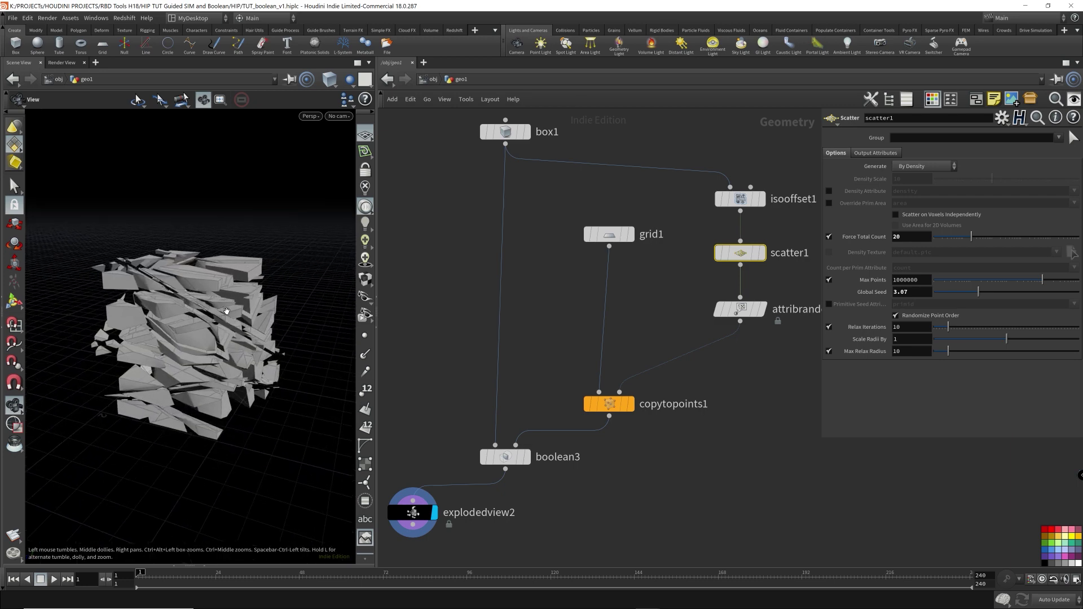
pyautogui.click(634, 410)
pyautogui.click(609, 404)
pyautogui.press('f')
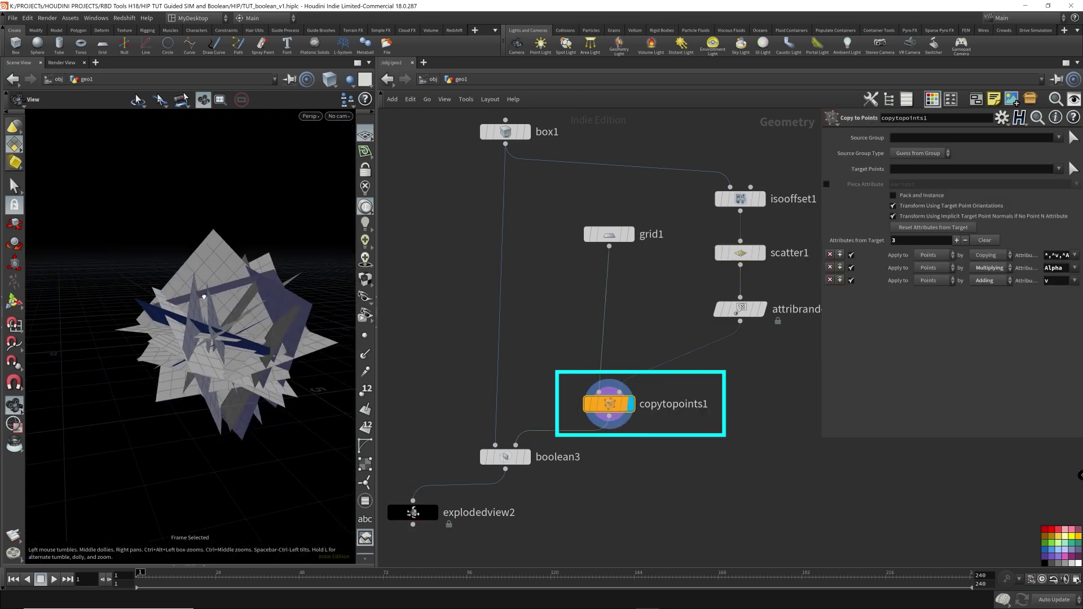
pyautogui.moveTo(214, 300); pyautogui.dragTo(252, 328)
# - Show box1 briefly, then display and select explodedview2 for the exploded shards
pyautogui.moveTo(530, 463)
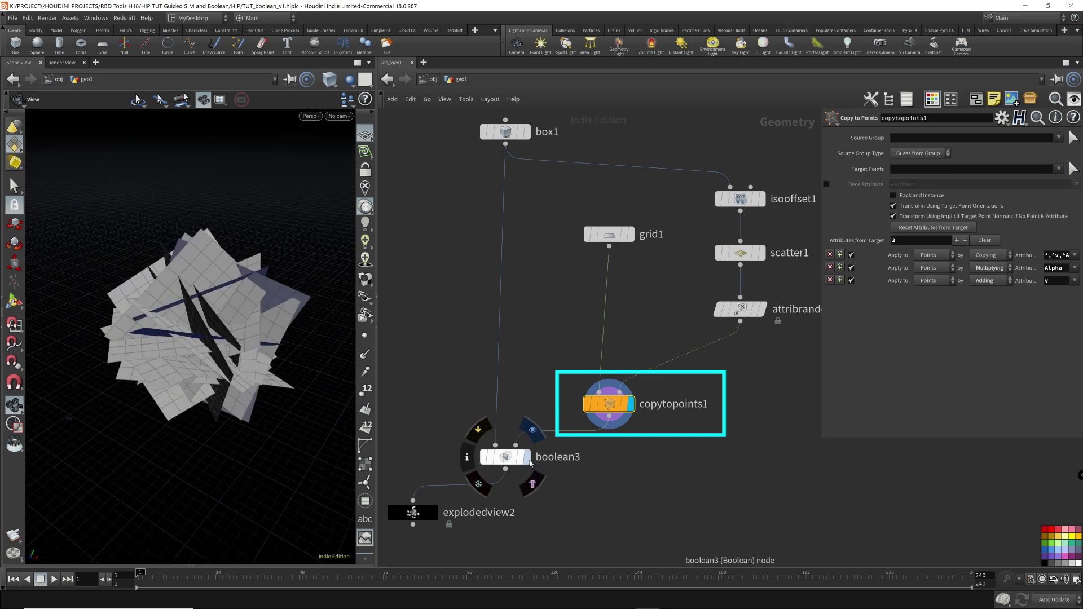
pyautogui.click(527, 131)
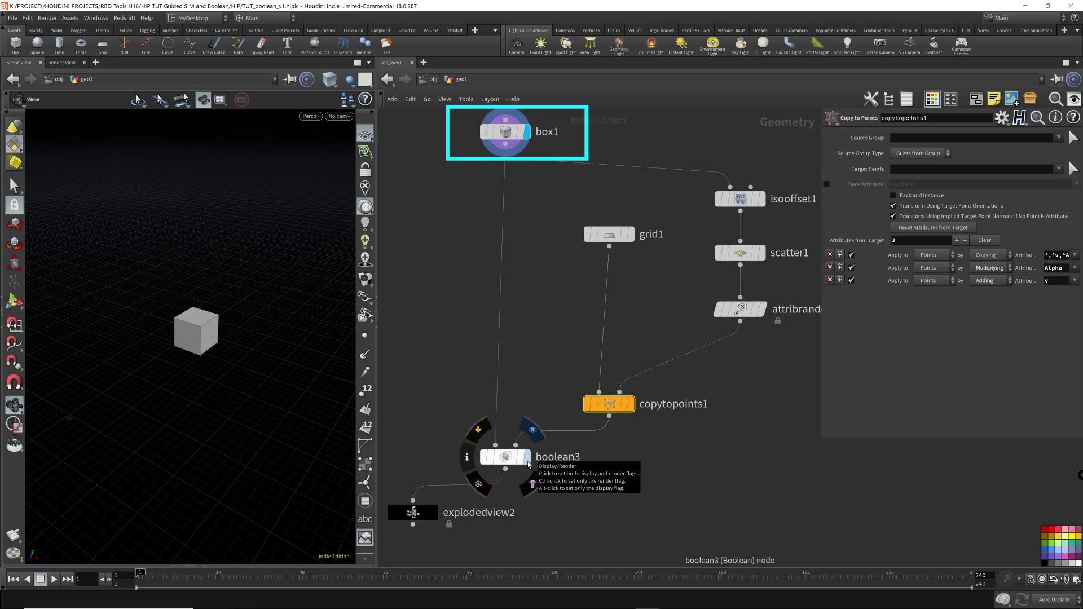
pyautogui.click(435, 513)
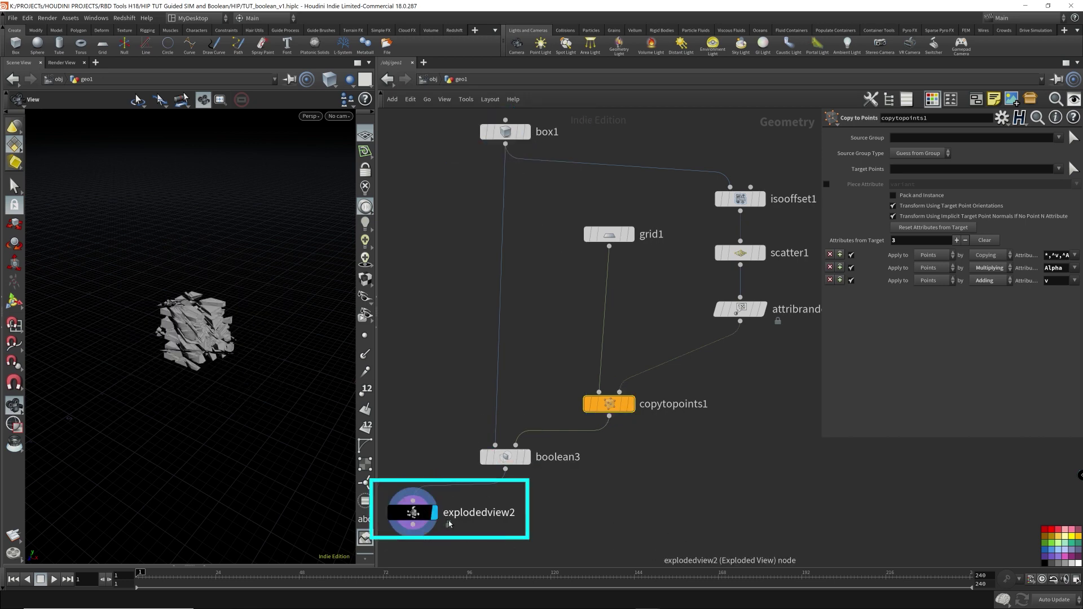
pyautogui.click(414, 512)
# - Raise explodedview2's Uniform Scale to 1.5 so the shards spread farther apart
pyautogui.click(910, 197)
pyautogui.scroll(20, 910, 197)
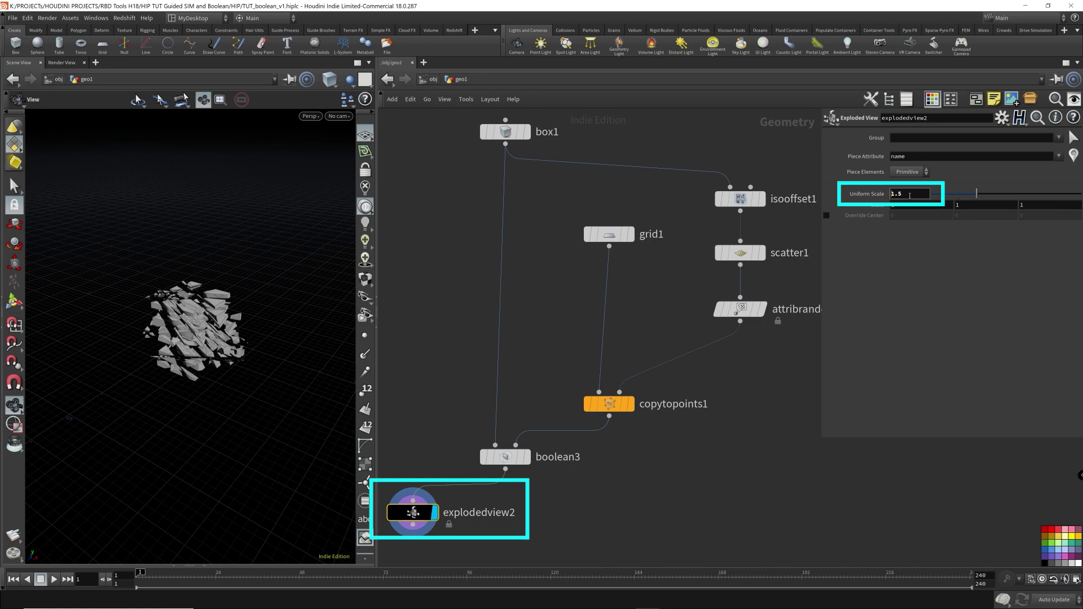